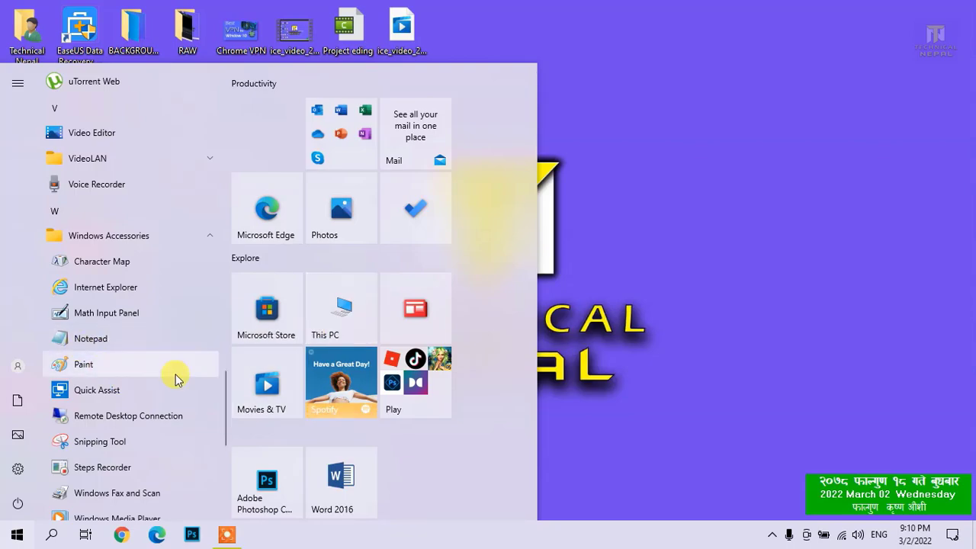
{"action": "left_click", "coordinate": [619, 245]}
{"action": "right_click", "coordinate": [619, 245]}
{"action": "left_click", "coordinate": [699, 281]}
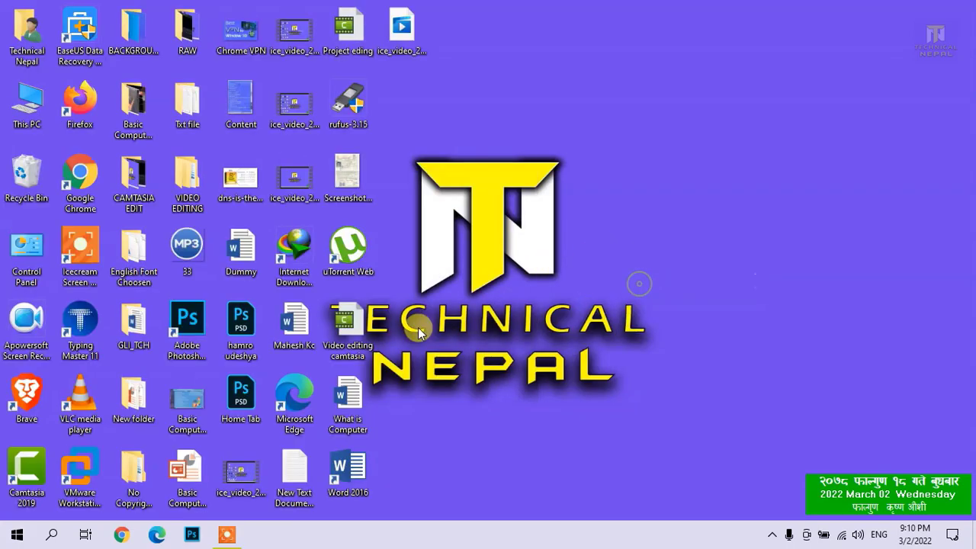
Search Windows for the Paint app and return to the desktop without opening it.
{"action": "left_click", "coordinate": [52, 537]}
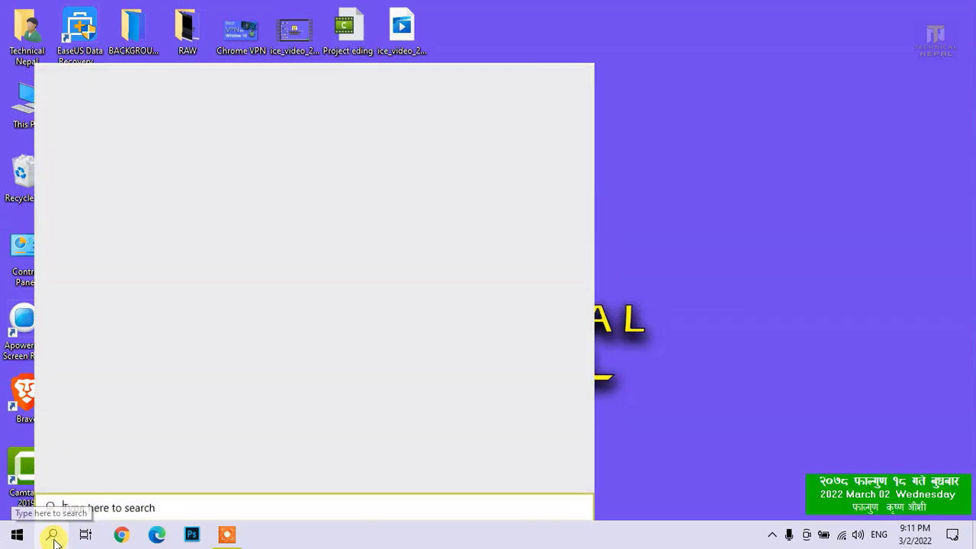
{"action": "type", "text": "paint"}
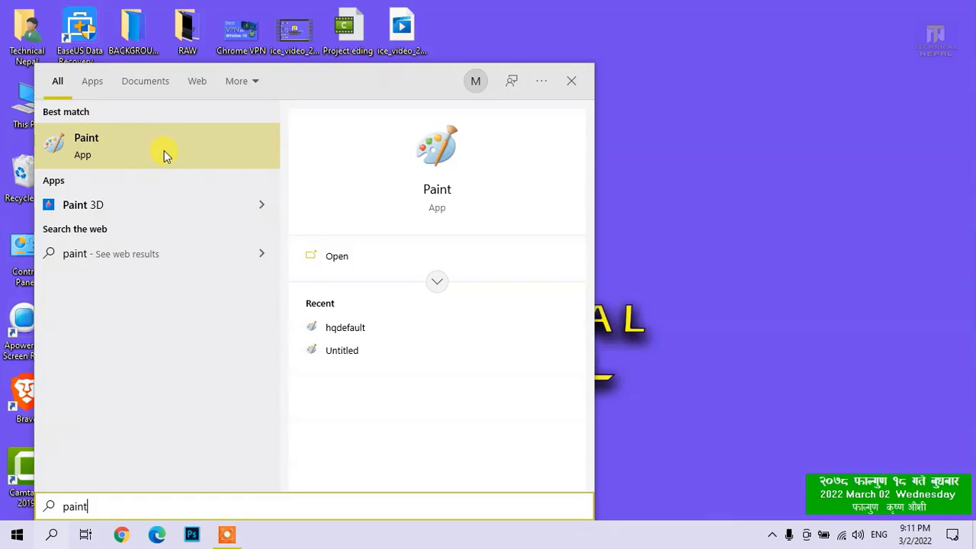
{"action": "right_click", "coordinate": [743, 121]}
{"action": "left_click", "coordinate": [647, 169]}
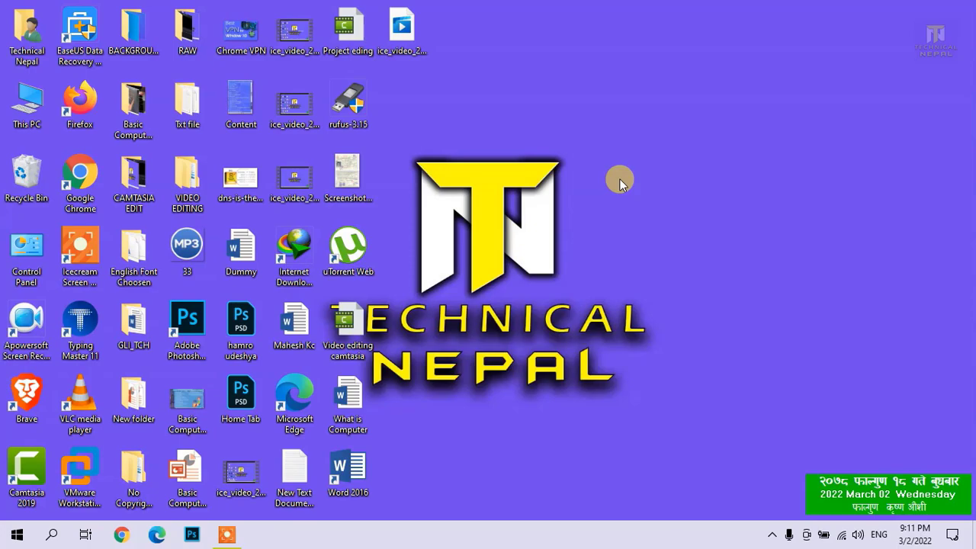
Launch Paint by running the command mspaint.
{"action": "key", "text": "super+r"}
{"action": "left_click_drag", "start_coordinate": [183, 384], "coordinate": [220, 258]}
{"action": "left_click", "coordinate": [147, 321]}
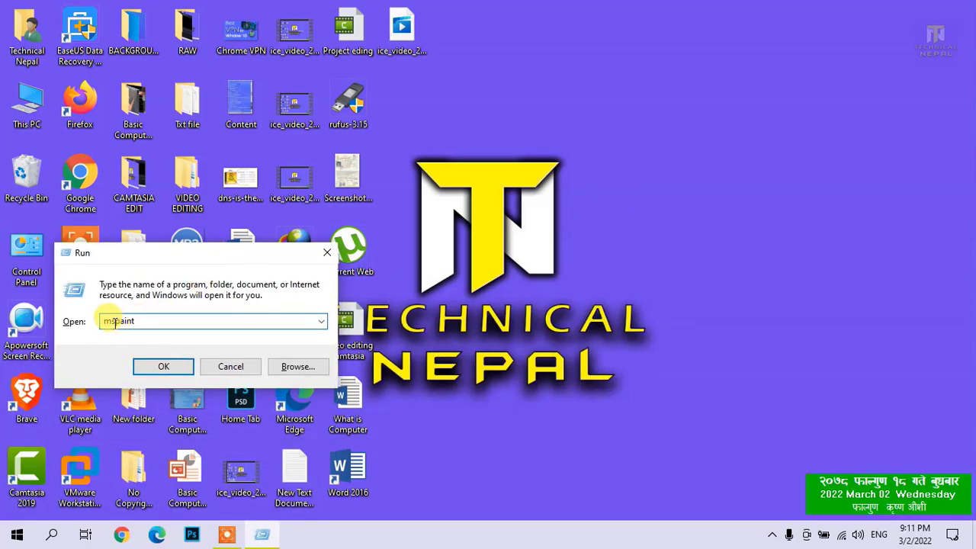
{"action": "left_click", "coordinate": [163, 367]}
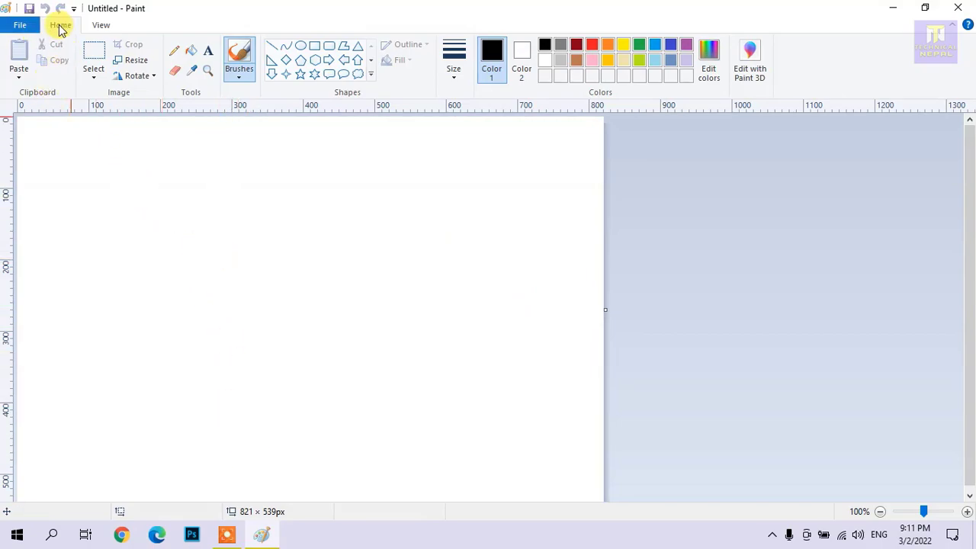
Examine the available drawing, view and file commands for the blank picture.
{"action": "left_click", "coordinate": [103, 27]}
{"action": "left_click", "coordinate": [73, 26]}
{"action": "left_click", "coordinate": [101, 25]}
{"action": "left_click", "coordinate": [74, 28]}
{"action": "left_click", "coordinate": [20, 25]}
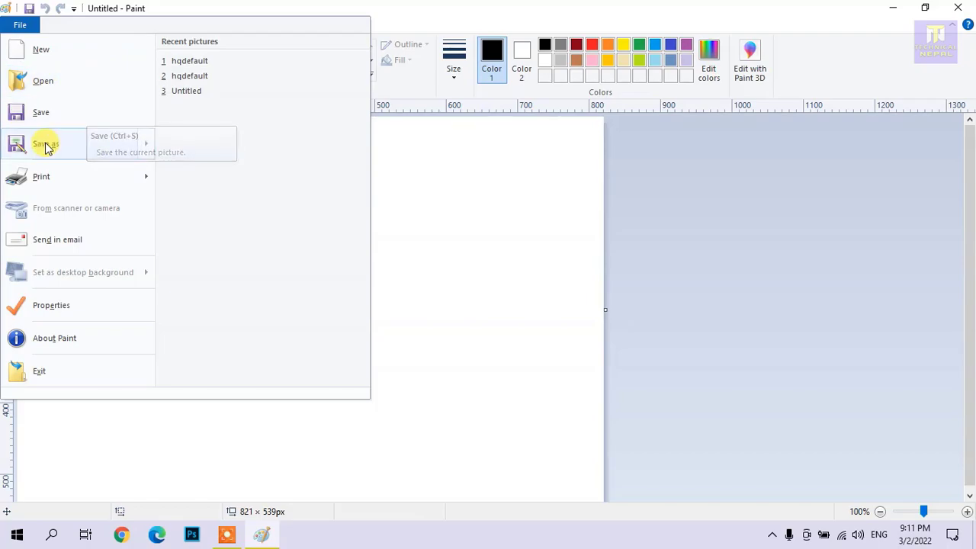
{"action": "mouse_move", "coordinate": [60, 177]}
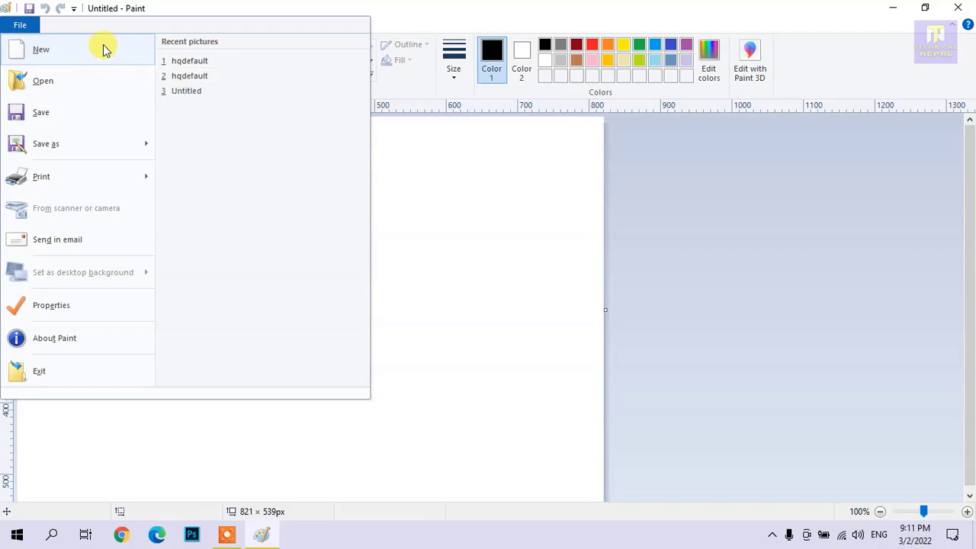
{"action": "left_click", "coordinate": [83, 41]}
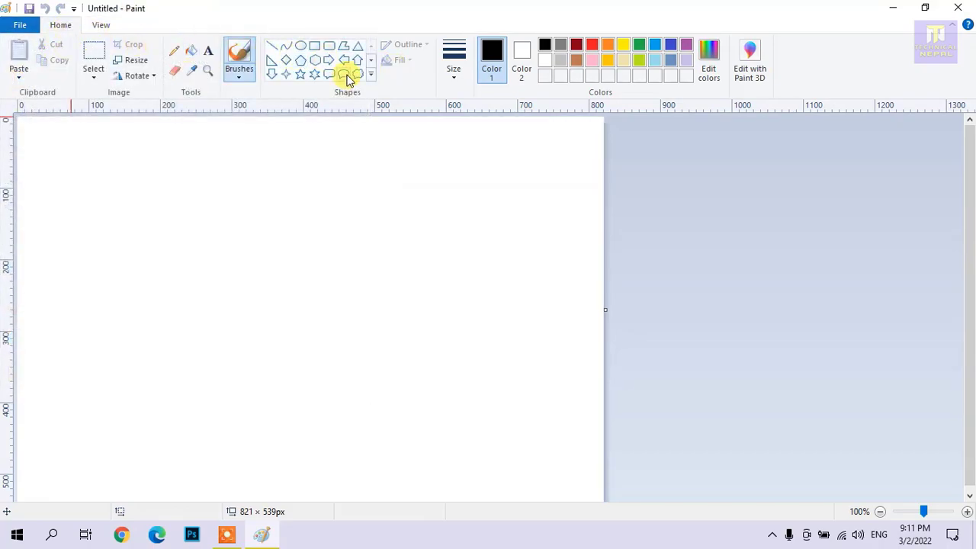
Zoom the blank canvas in to 400%, out to 12.50%, and back to 100%.
{"action": "left_click", "coordinate": [100, 25]}
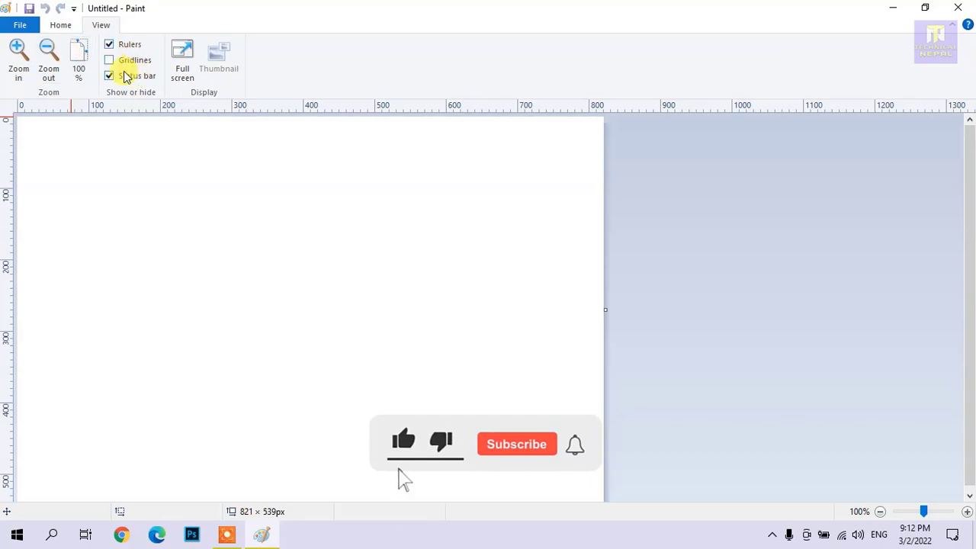
{"action": "left_click", "coordinate": [18, 69]}
{"action": "left_click", "coordinate": [18, 68]}
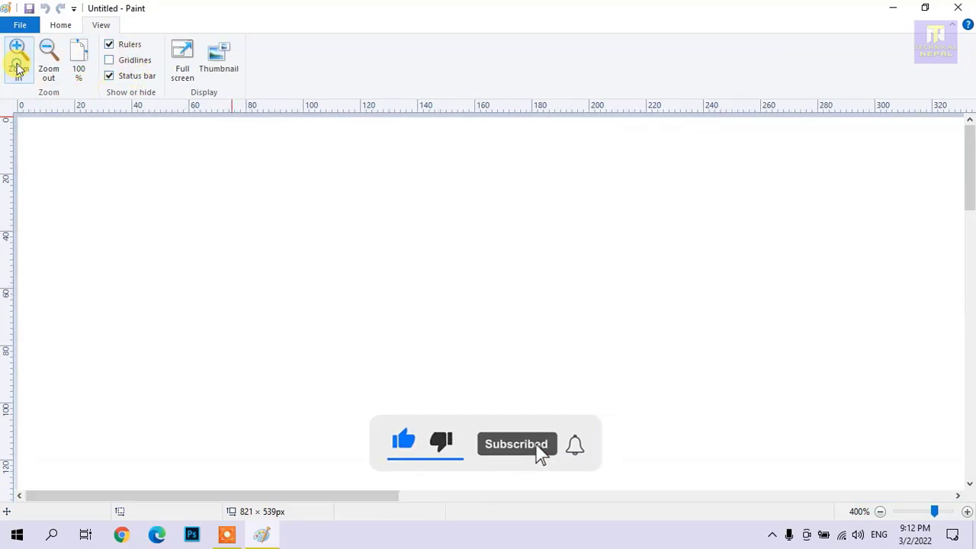
{"action": "left_click", "coordinate": [47, 67]}
{"action": "left_click", "coordinate": [47, 67]}
{"action": "left_click", "coordinate": [48, 68]}
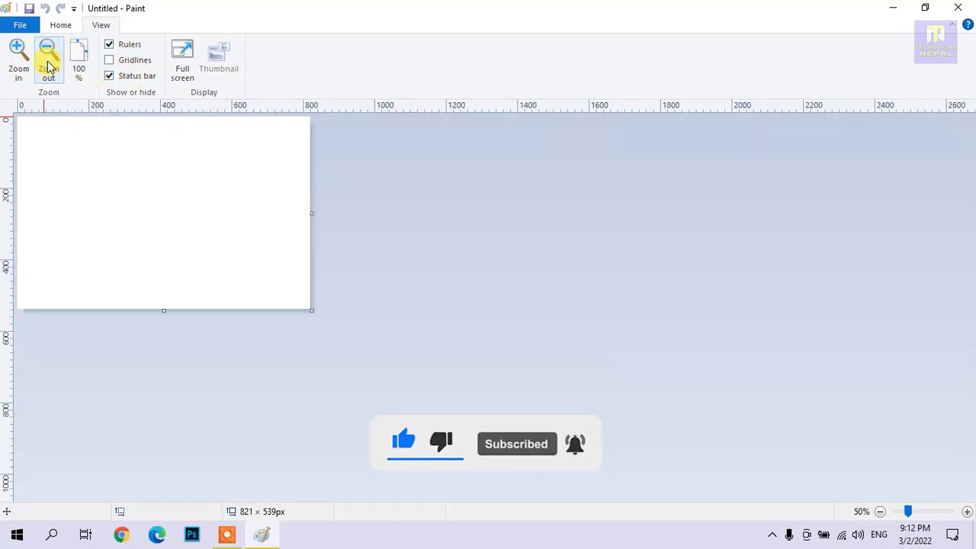
{"action": "left_click", "coordinate": [47, 67]}
{"action": "left_click", "coordinate": [47, 67]}
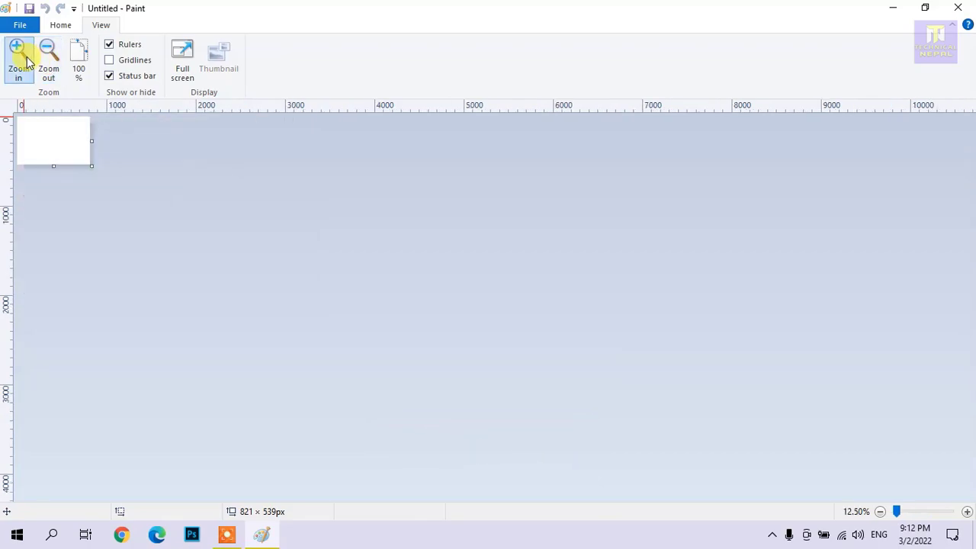
{"action": "left_click", "coordinate": [18, 68]}
{"action": "left_click", "coordinate": [18, 68]}
{"action": "left_click", "coordinate": [80, 61]}
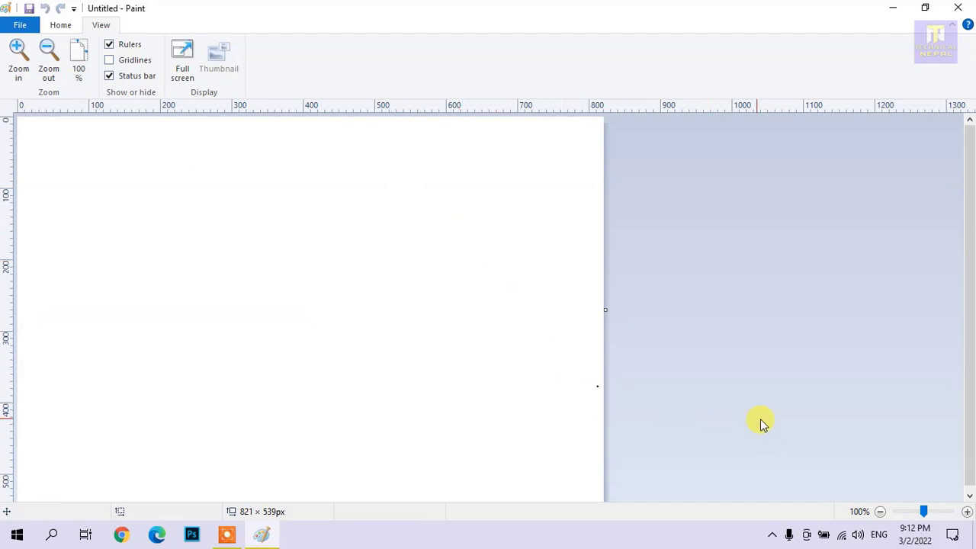
Magnify the canvas to 300% with the status bar zoom and return it to 100%.
{"action": "left_click", "coordinate": [968, 511]}
{"action": "left_click", "coordinate": [968, 511]}
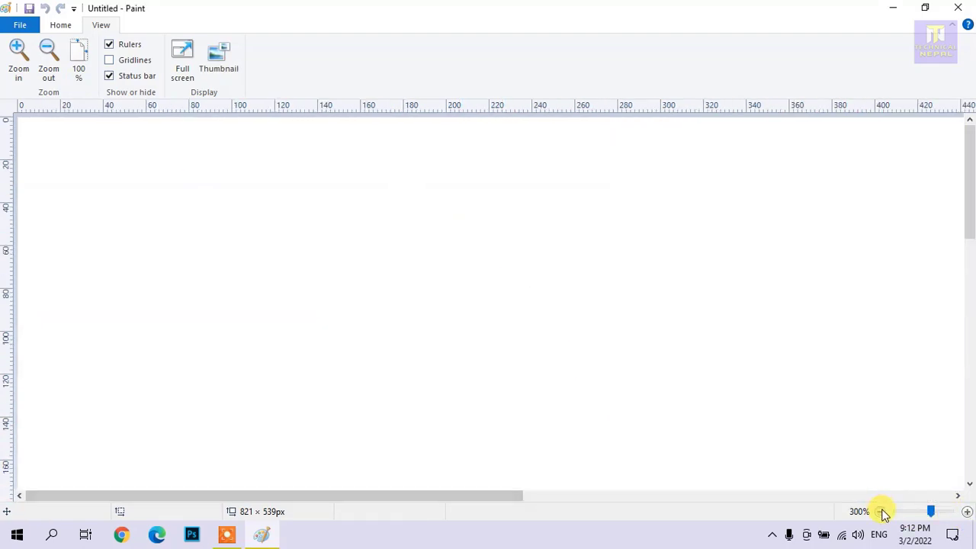
{"action": "left_click", "coordinate": [881, 511]}
{"action": "left_click", "coordinate": [882, 511]}
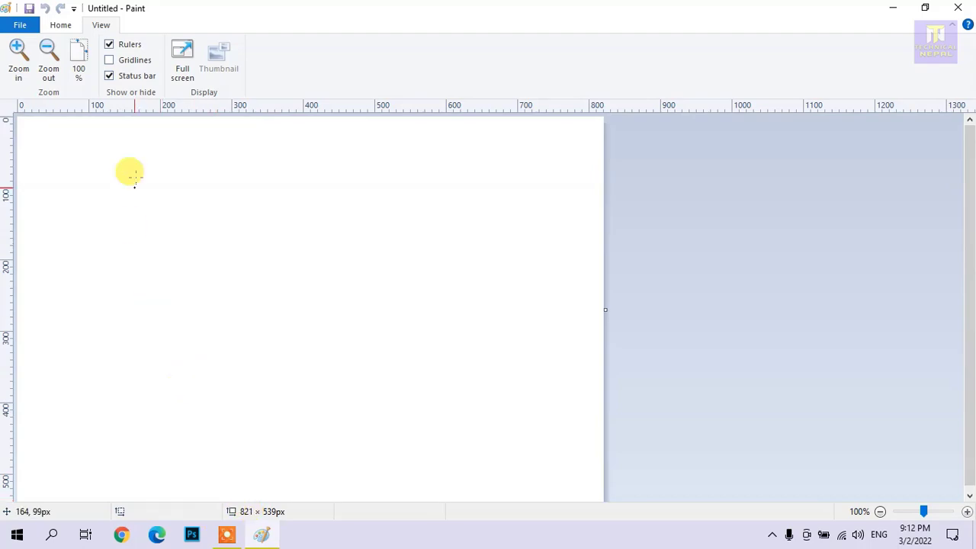
Hide and restore the status bar, and do the same with the rulers.
{"action": "left_click", "coordinate": [139, 78]}
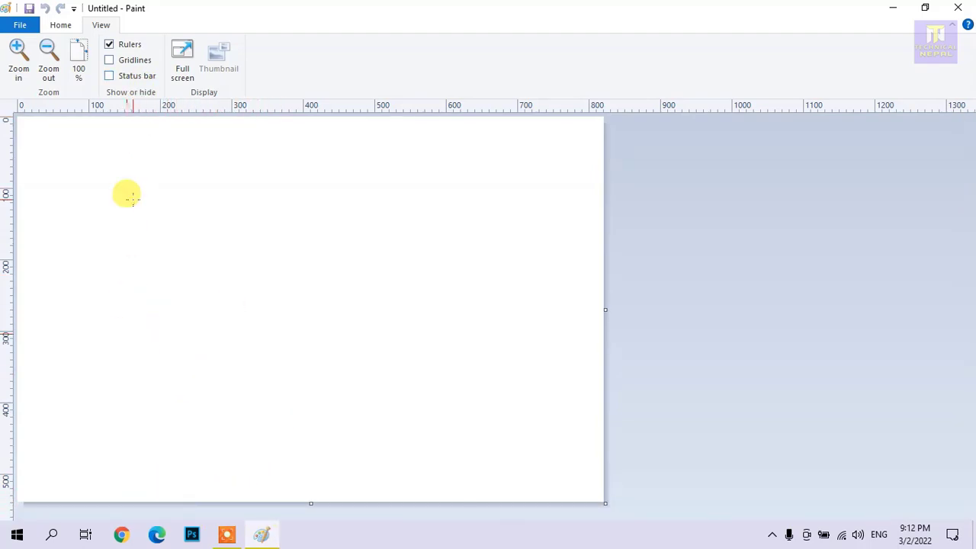
{"action": "left_click", "coordinate": [123, 80]}
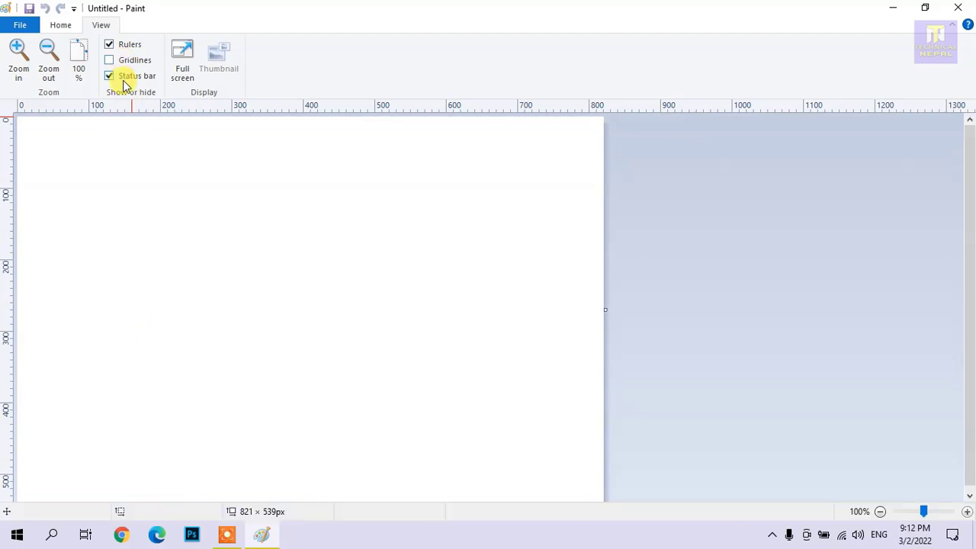
{"action": "left_click", "coordinate": [138, 48]}
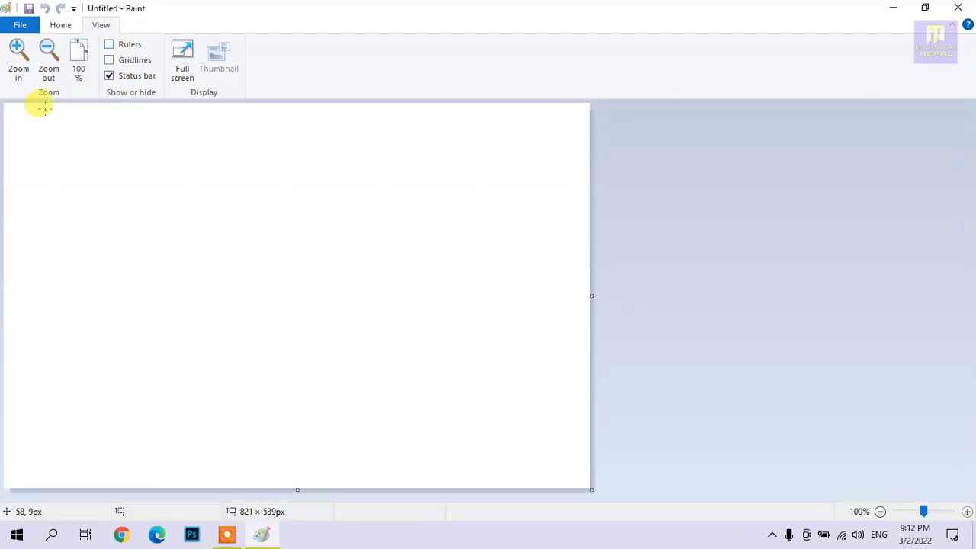
{"action": "left_click", "coordinate": [119, 49]}
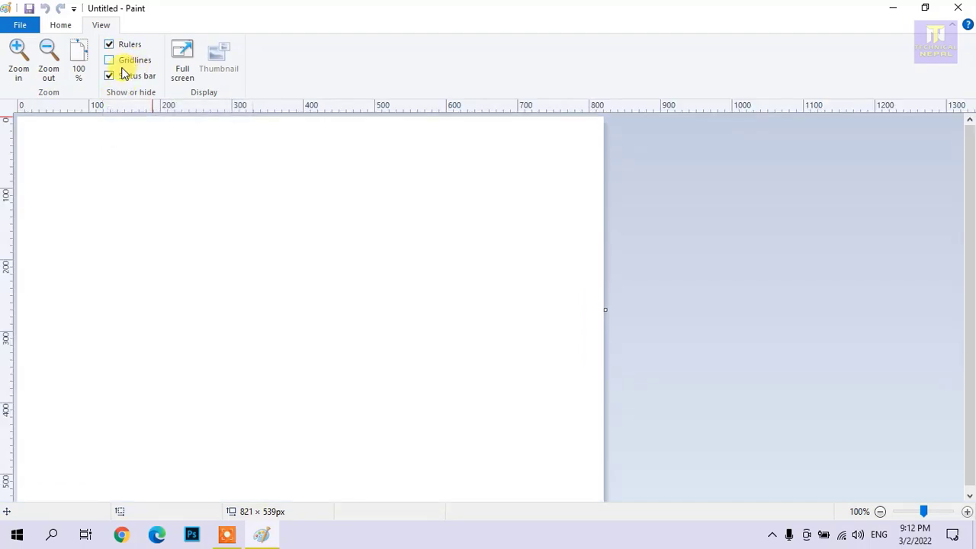
Switch the gridlines on and off again, and preview the blank picture in full screen.
{"action": "left_click", "coordinate": [126, 63]}
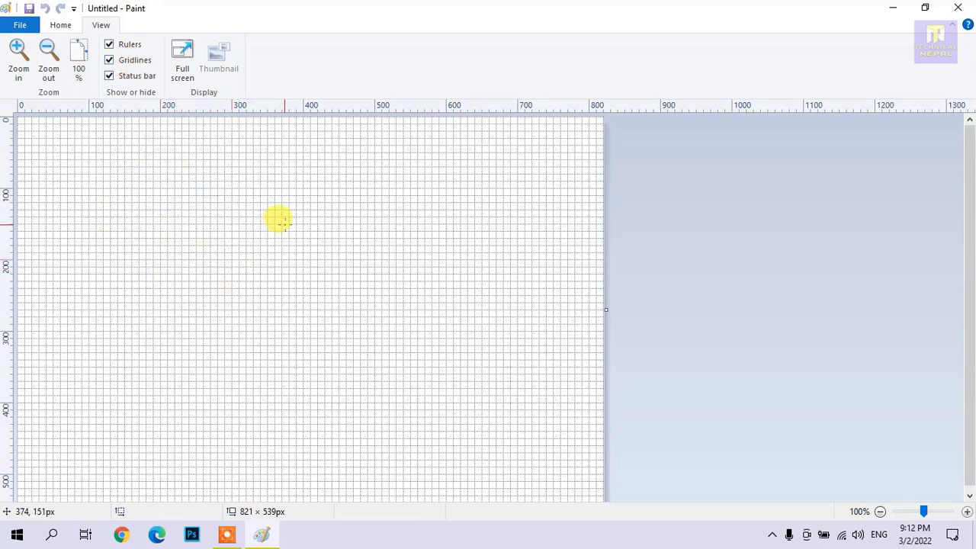
{"action": "left_click", "coordinate": [132, 65]}
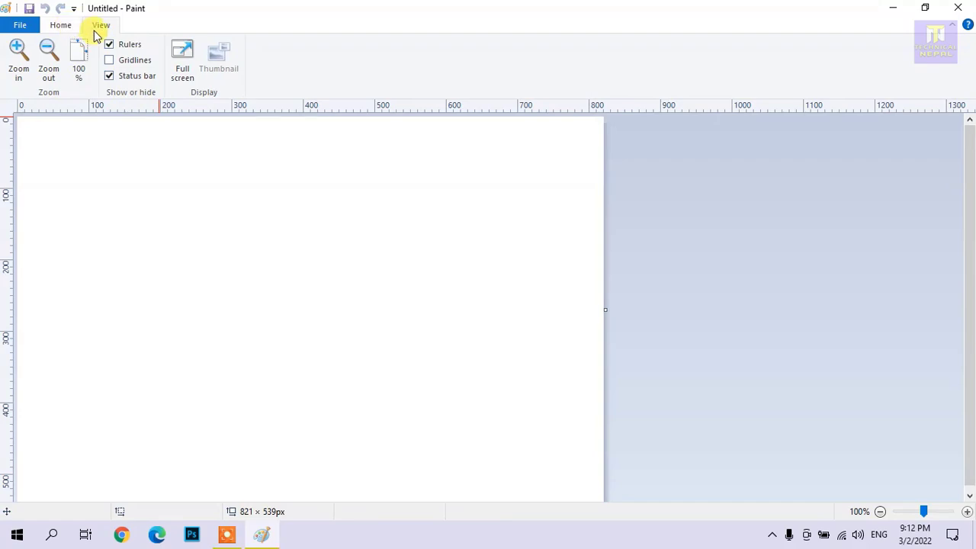
{"action": "left_click", "coordinate": [180, 61]}
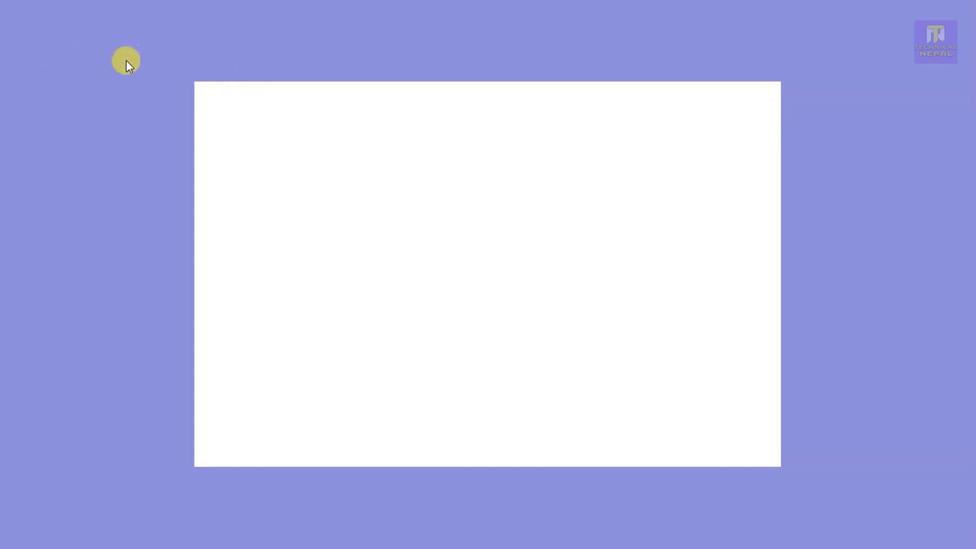
{"action": "left_click", "coordinate": [95, 79]}
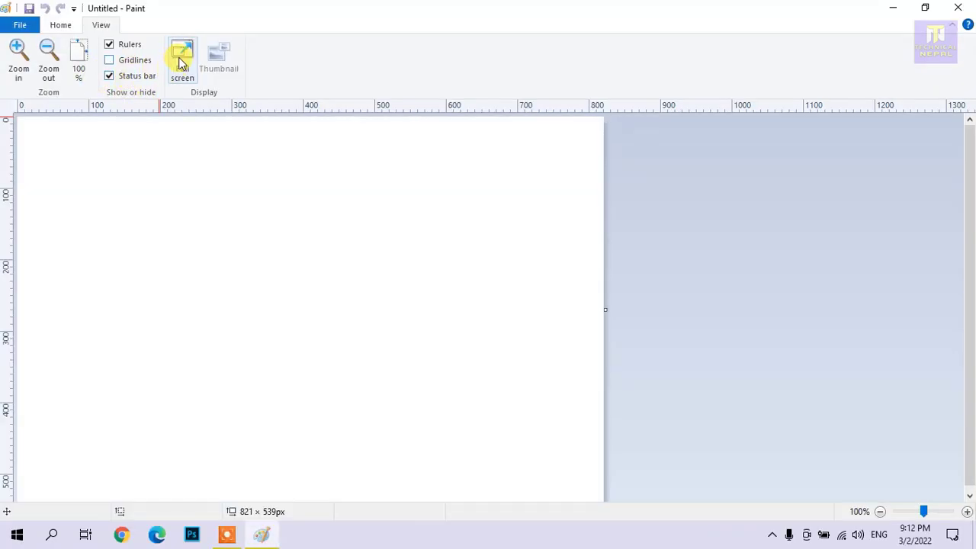
Resize the canvas to about 1145 × 523 px by widening it and slightly reducing its height.
{"action": "left_click", "coordinate": [69, 29]}
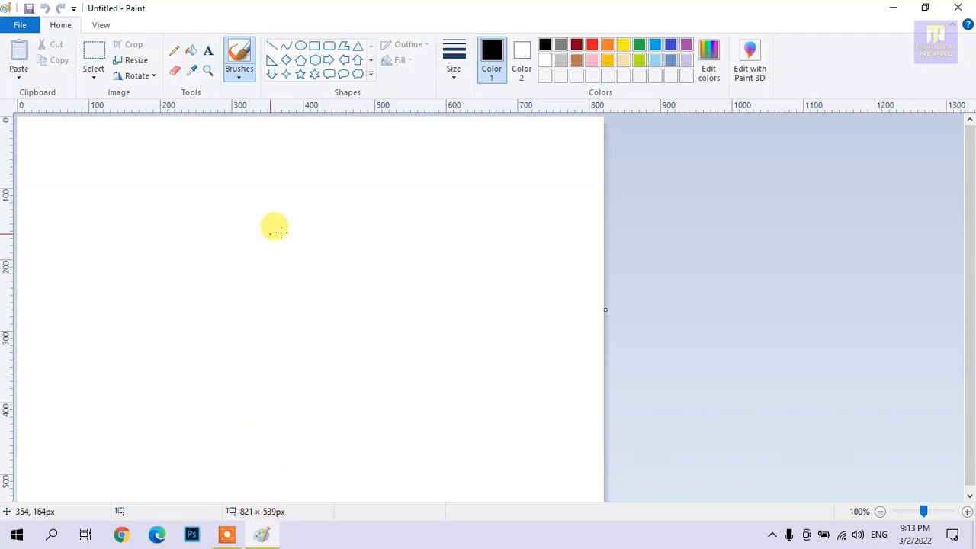
{"action": "left_click_drag", "start_coordinate": [969, 272], "coordinate": [969, 285]}
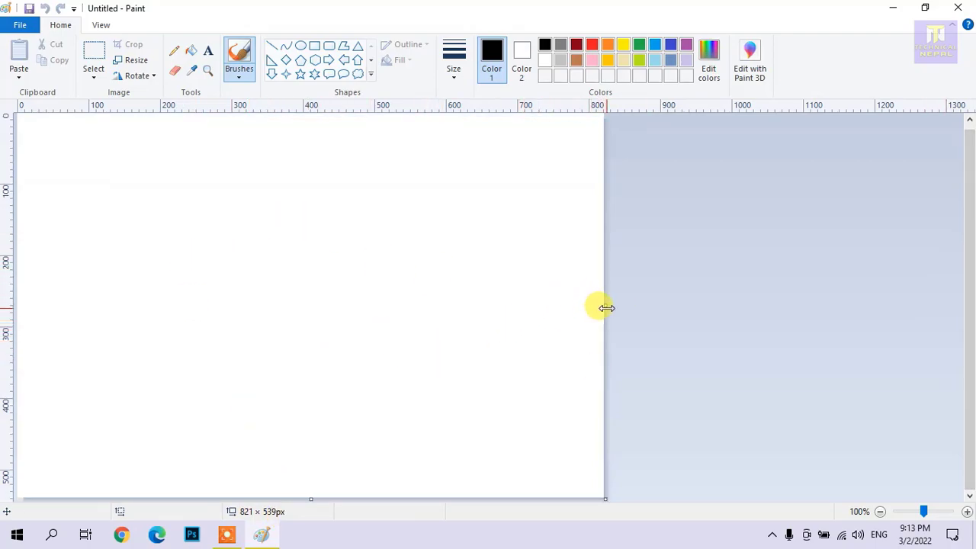
{"action": "left_click_drag", "start_coordinate": [606, 307], "coordinate": [834, 302]}
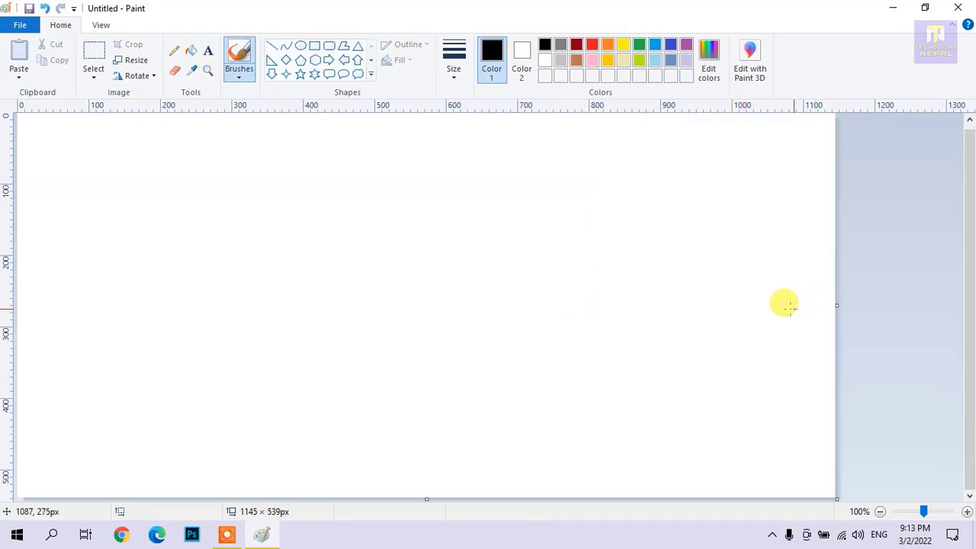
{"action": "mouse_move", "coordinate": [427, 500]}
{"action": "left_mouse_down"}
{"action": "mouse_move", "coordinate": [427, 465]}
{"action": "mouse_move", "coordinate": [424, 491]}
{"action": "left_mouse_up"}
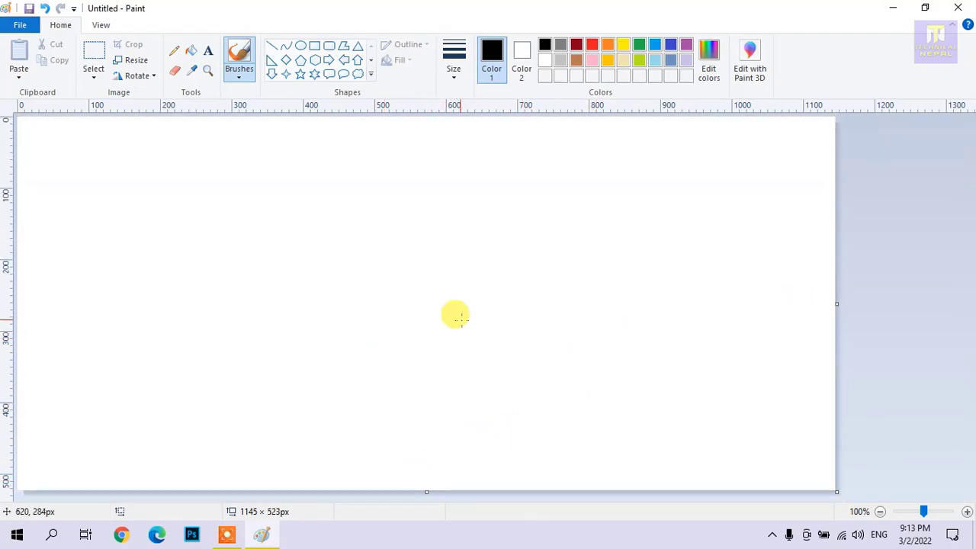
Paint four thick black freehand test strokes across the canvas with the Oil brush.
{"action": "left_click", "coordinate": [236, 82]}
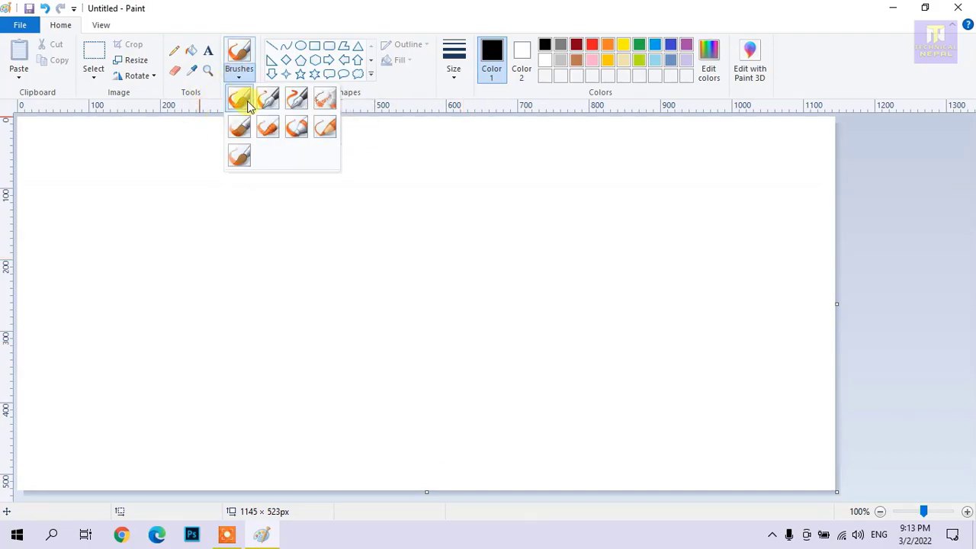
{"action": "left_click", "coordinate": [237, 124]}
{"action": "mouse_move", "coordinate": [218, 207]}
{"action": "left_mouse_down"}
{"action": "mouse_move", "coordinate": [154, 246]}
{"action": "mouse_move", "coordinate": [208, 339]}
{"action": "mouse_move", "coordinate": [229, 353]}
{"action": "left_mouse_up"}
{"action": "mouse_move", "coordinate": [310, 215]}
{"action": "left_mouse_down"}
{"action": "mouse_move", "coordinate": [357, 312]}
{"action": "mouse_move", "coordinate": [386, 335]}
{"action": "left_mouse_up"}
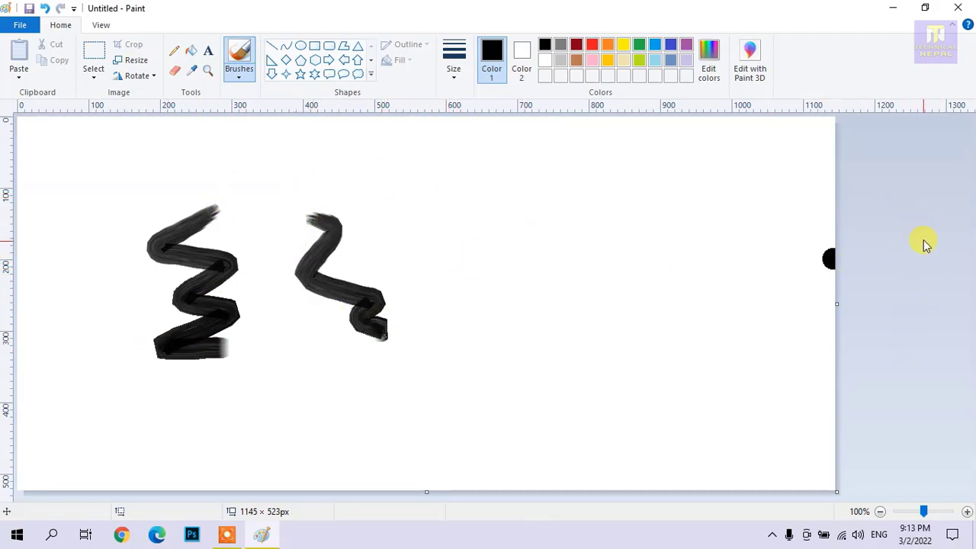
{"action": "mouse_move", "coordinate": [534, 279]}
{"action": "left_mouse_down"}
{"action": "mouse_move", "coordinate": [674, 245]}
{"action": "mouse_move", "coordinate": [667, 219]}
{"action": "mouse_move", "coordinate": [675, 229]}
{"action": "left_mouse_up"}
{"action": "left_click_drag", "start_coordinate": [489, 375], "coordinate": [580, 398]}
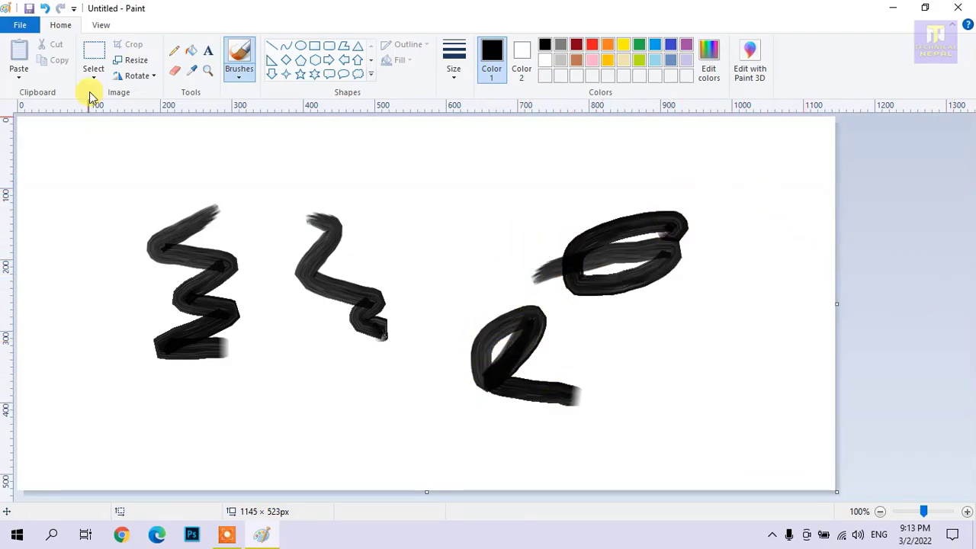
Select the area containing all the brush strokes, about 879 × 395 px, and delete it.
{"action": "left_click", "coordinate": [94, 54]}
{"action": "mouse_move", "coordinate": [85, 151]}
{"action": "left_mouse_down"}
{"action": "mouse_move", "coordinate": [196, 236]}
{"action": "mouse_move", "coordinate": [697, 394]}
{"action": "mouse_move", "coordinate": [711, 429]}
{"action": "left_mouse_up"}
{"action": "key", "text": "Delete"}
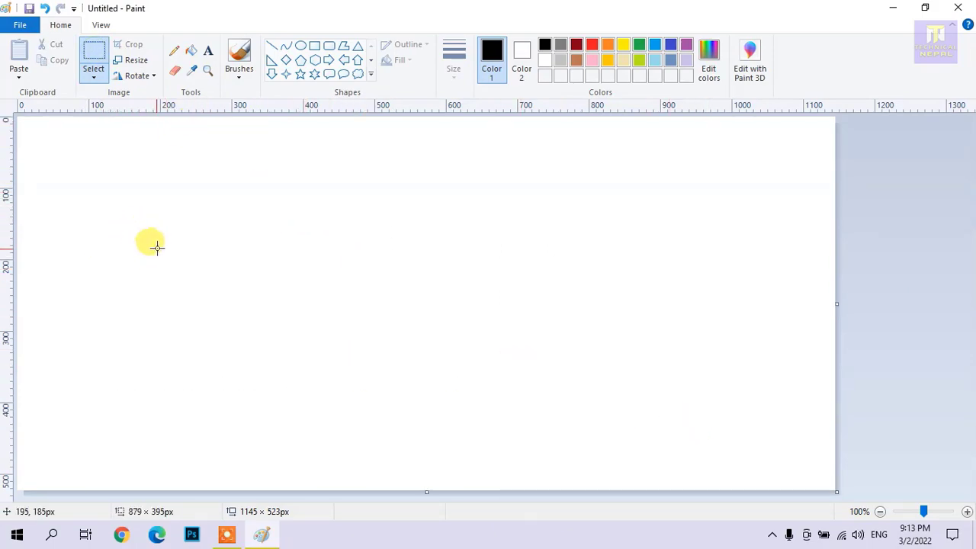
Draw a black outlined pentagon, diamond and five-point star side by side, the star about 220 × 200 px.
{"action": "left_click", "coordinate": [371, 74]}
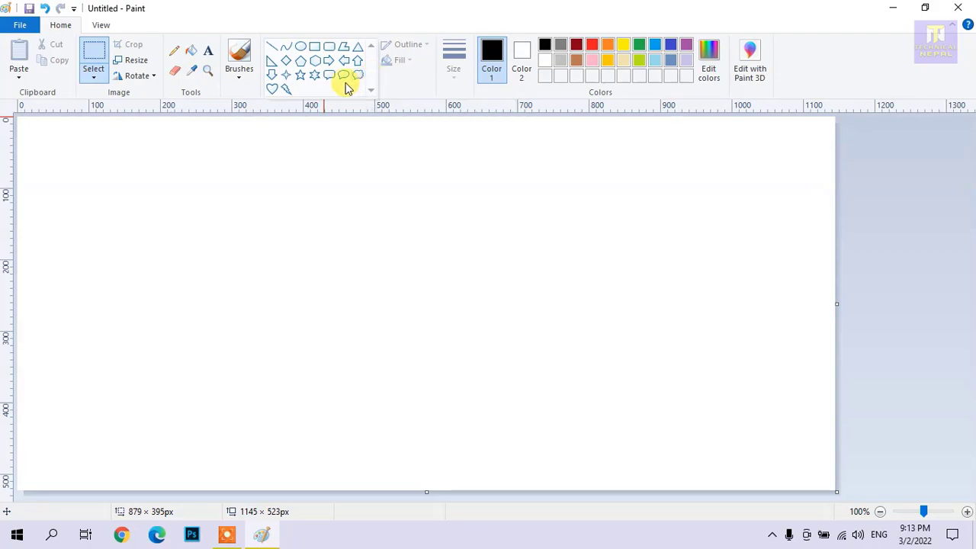
{"action": "left_click", "coordinate": [299, 64]}
{"action": "left_click_drag", "start_coordinate": [153, 181], "coordinate": [261, 280]}
{"action": "left_click", "coordinate": [286, 61]}
{"action": "left_click_drag", "start_coordinate": [336, 196], "coordinate": [443, 341]}
{"action": "left_click", "coordinate": [299, 74]}
{"action": "left_click_drag", "start_coordinate": [510, 195], "coordinate": [669, 340]}
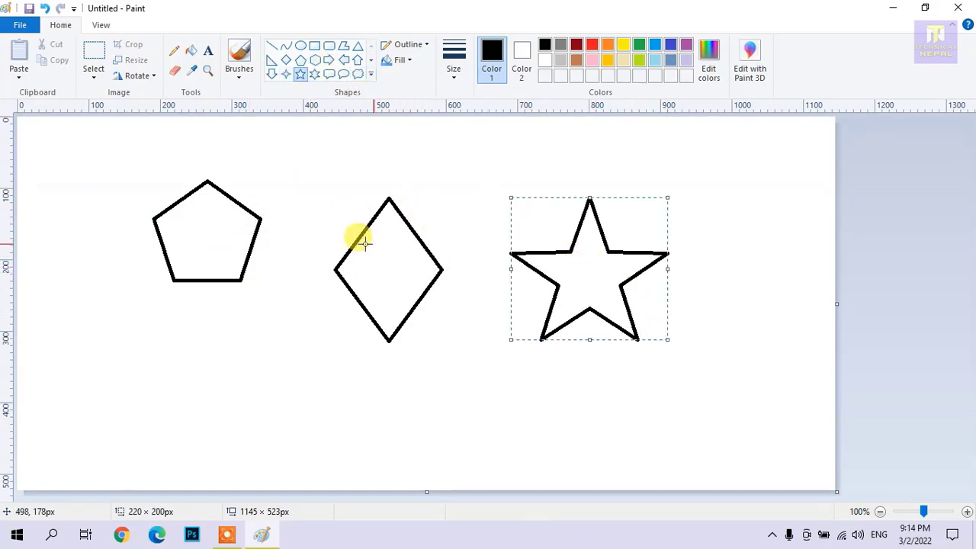
Fill the black-outlined pentagon, diamond and five-point star with red.
{"action": "left_click", "coordinate": [190, 54]}
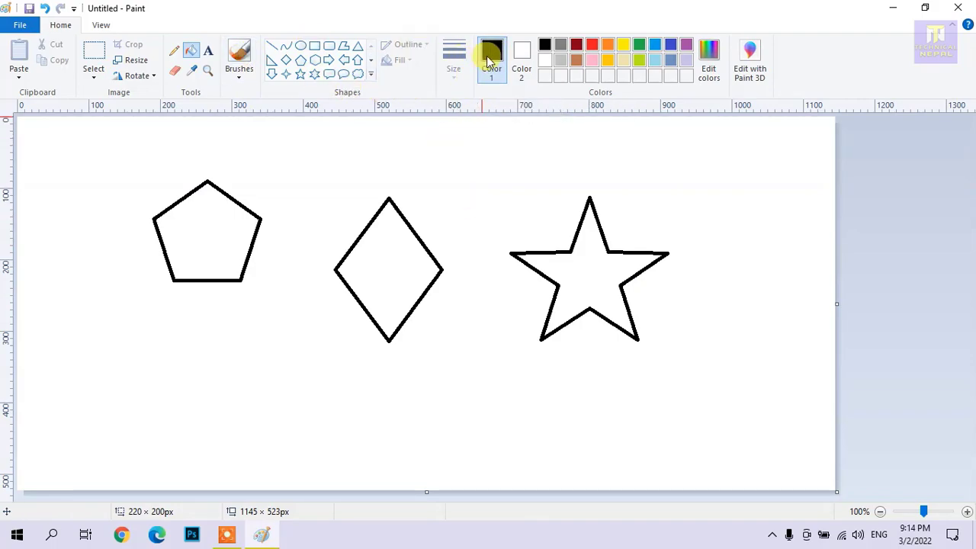
{"action": "left_click", "coordinate": [592, 44]}
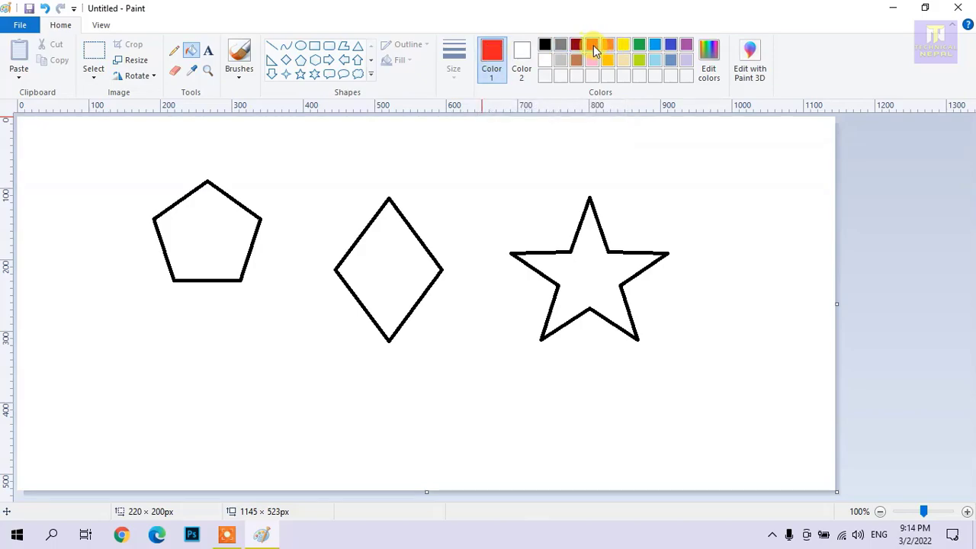
{"action": "left_click", "coordinate": [192, 54]}
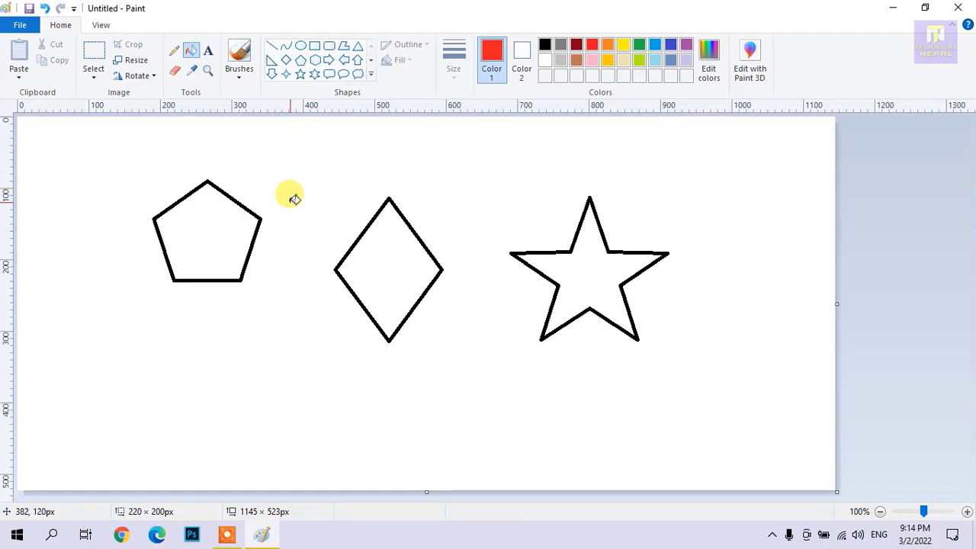
{"action": "left_click", "coordinate": [211, 231]}
{"action": "left_click", "coordinate": [373, 256]}
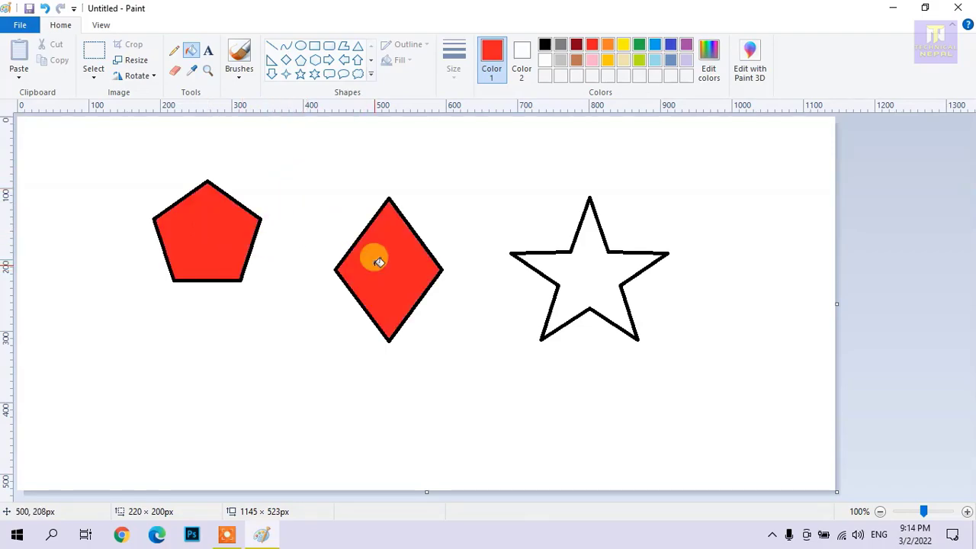
{"action": "left_click", "coordinate": [593, 252]}
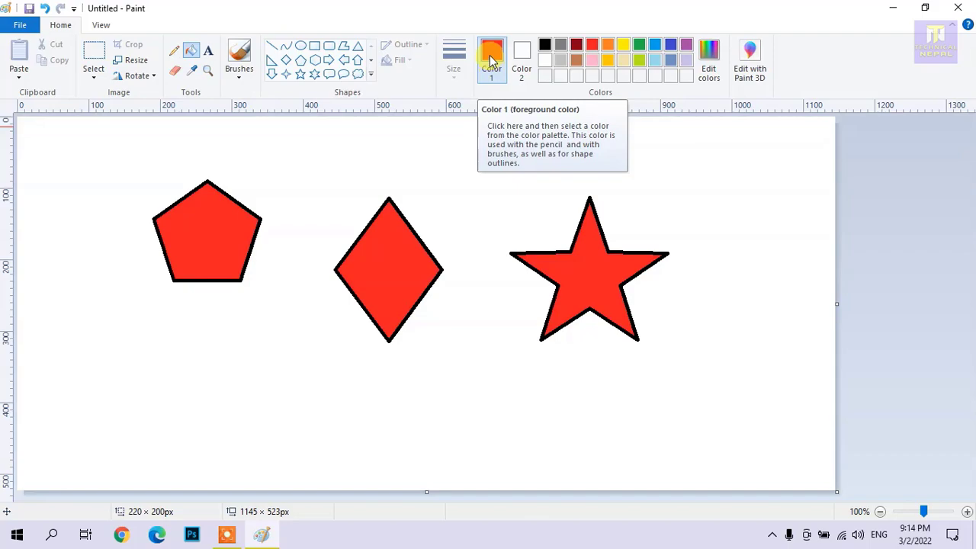
Recolor the interiors of the pentagon, diamond and five-point star with yellow.
{"action": "left_click", "coordinate": [197, 221]}
{"action": "left_click", "coordinate": [397, 279]}
{"action": "left_click", "coordinate": [564, 274]}
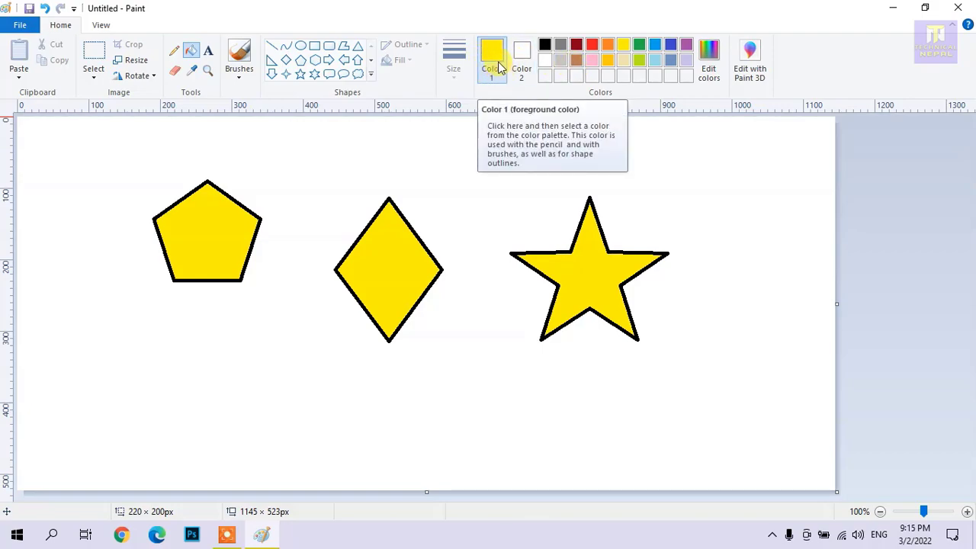
Draw a yellow outlined pentagon about 117 × 116 px and a six-point star about 112 × 112 px above the diamond.
{"action": "left_click", "coordinate": [300, 59]}
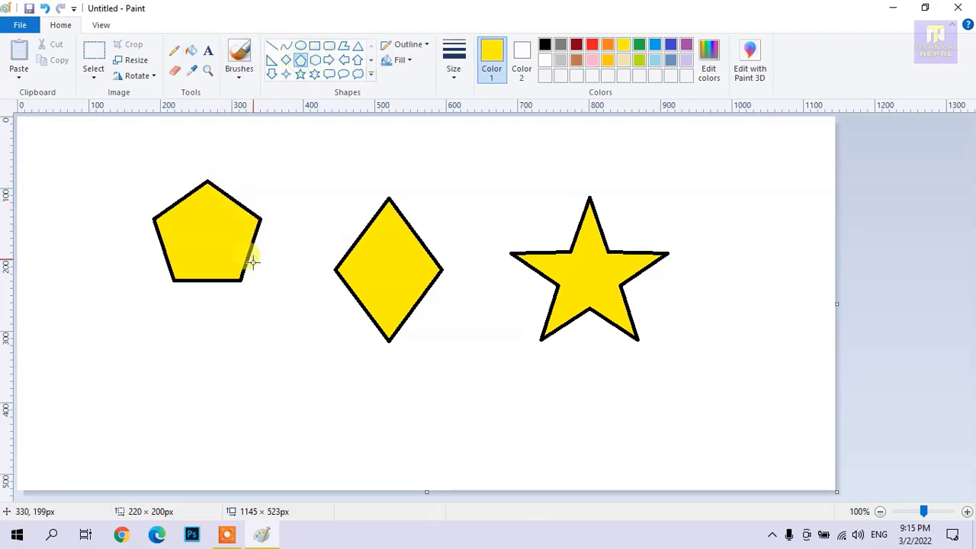
{"action": "left_click_drag", "start_coordinate": [275, 139], "coordinate": [361, 226]}
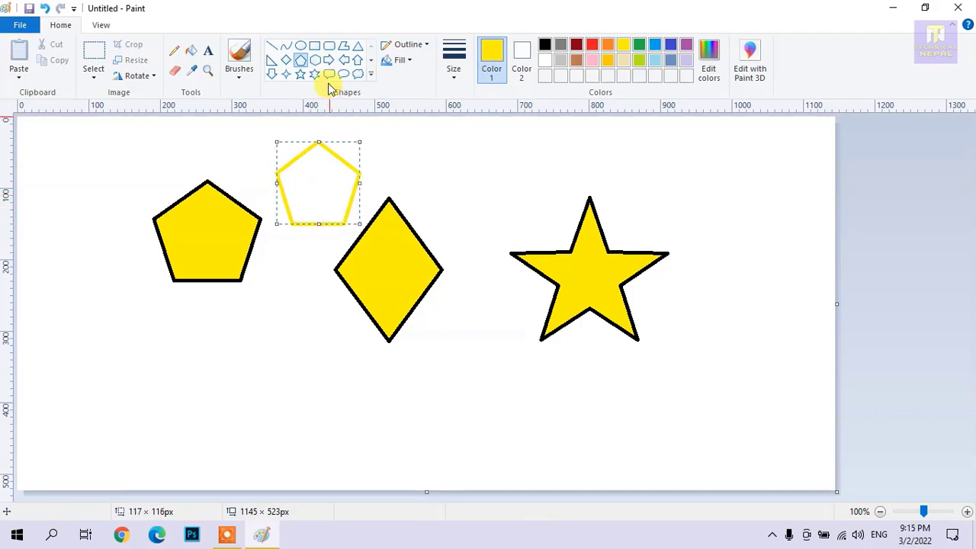
{"action": "left_click", "coordinate": [314, 73]}
{"action": "left_click_drag", "start_coordinate": [424, 149], "coordinate": [504, 228]}
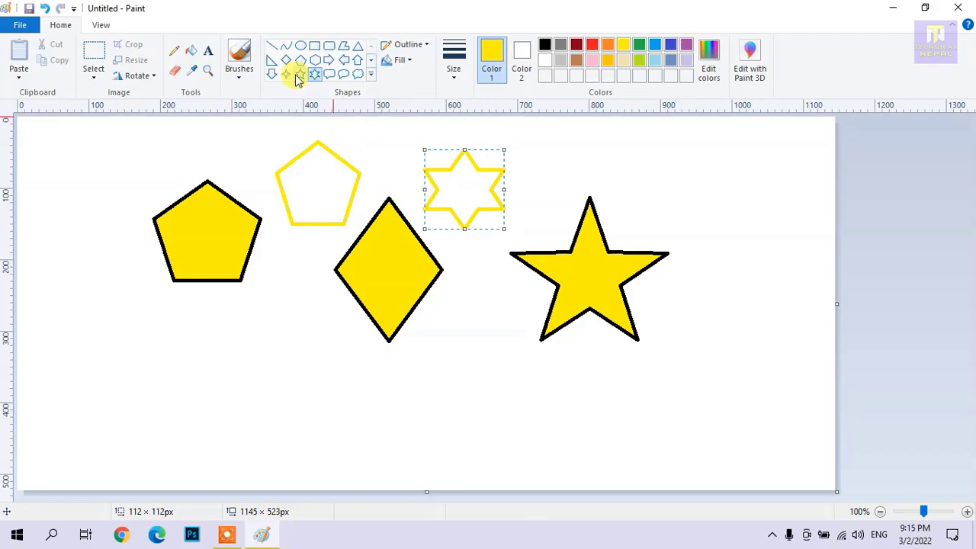
Draw a down arrow about 114 × 151 px below the filled pentagon and give it a light blue outline.
{"action": "left_click", "coordinate": [271, 73]}
{"action": "mouse_move", "coordinate": [290, 276]}
{"action": "left_mouse_down"}
{"action": "mouse_move", "coordinate": [347, 364]}
{"action": "mouse_move", "coordinate": [309, 326]}
{"action": "mouse_move", "coordinate": [287, 326]}
{"action": "left_mouse_up"}
{"action": "left_click_drag", "start_coordinate": [311, 366], "coordinate": [334, 387]}
{"action": "left_click_drag", "start_coordinate": [305, 354], "coordinate": [300, 354]}
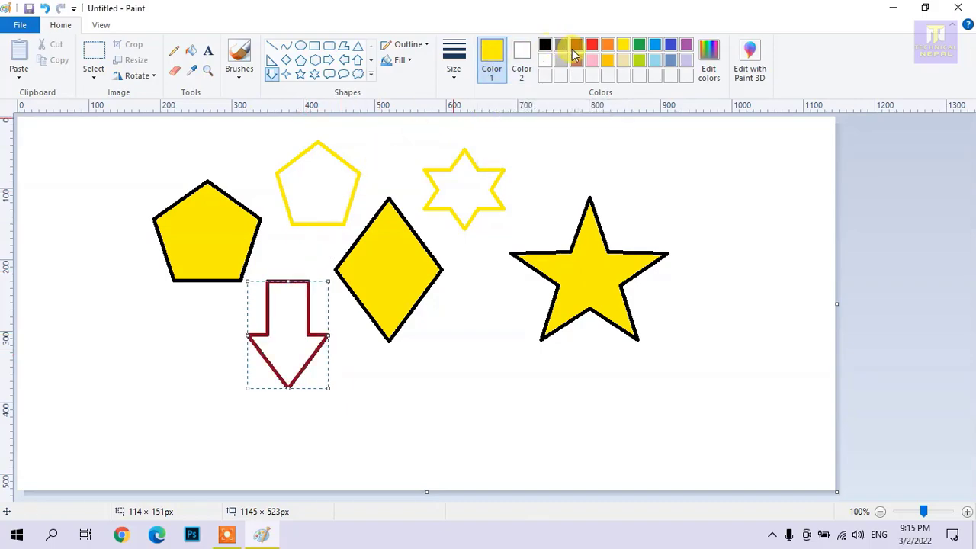
{"action": "left_click", "coordinate": [654, 44]}
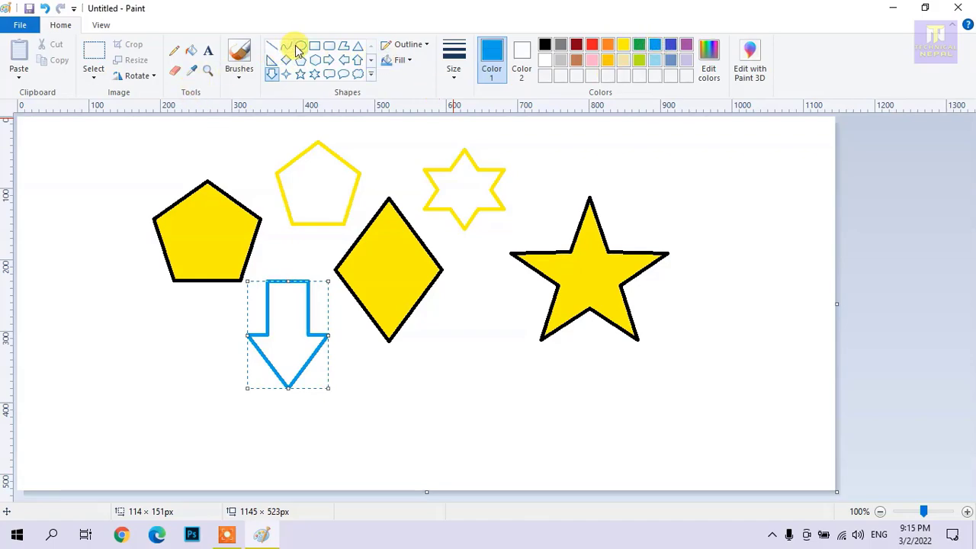
Draw a light blue triangle about 195 × 112 px with the Polygon shape and position it below the diamond.
{"action": "left_click", "coordinate": [343, 47]}
{"action": "left_click_drag", "start_coordinate": [414, 366], "coordinate": [516, 432]}
{"action": "left_click", "coordinate": [374, 445]}
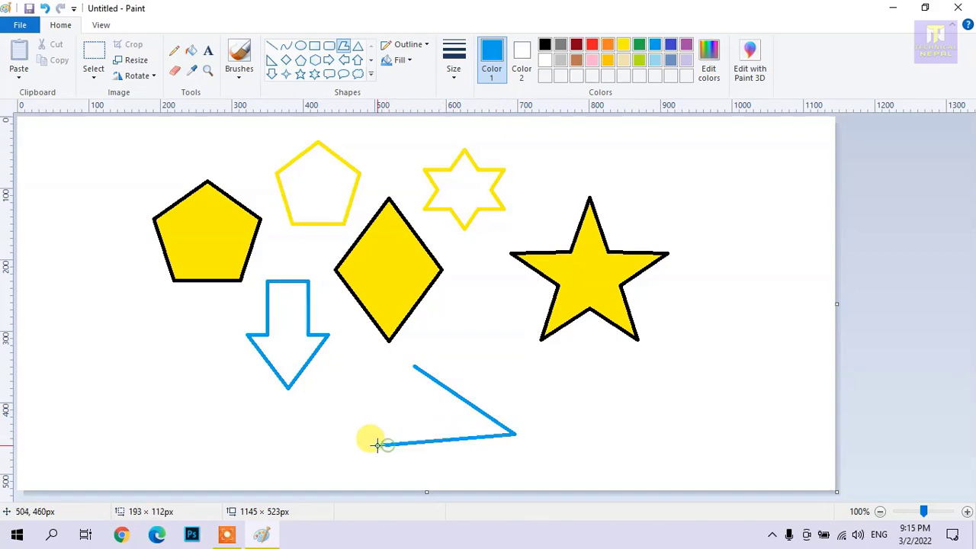
{"action": "left_click", "coordinate": [412, 368]}
{"action": "left_click_drag", "start_coordinate": [424, 412], "coordinate": [445, 391]}
{"action": "left_click_drag", "start_coordinate": [515, 422], "coordinate": [491, 418]}
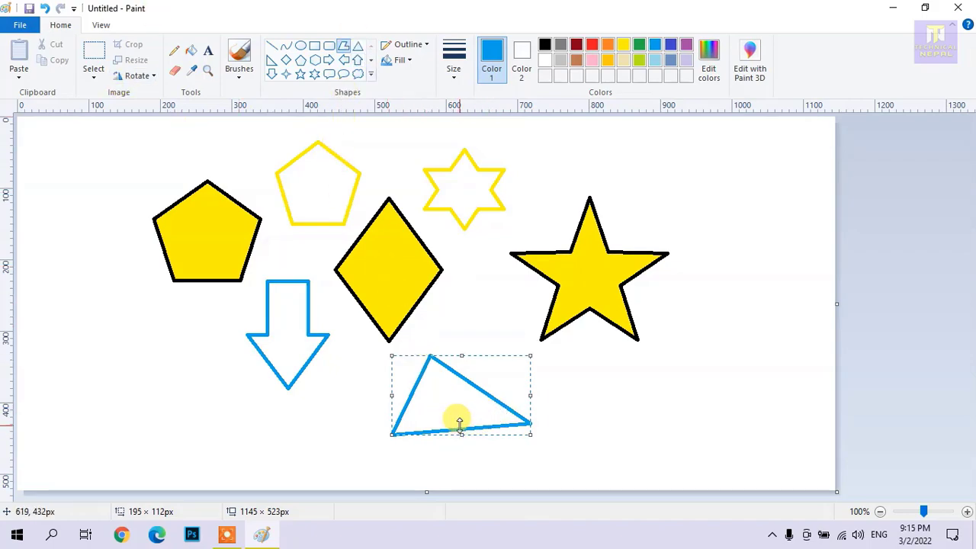
Define a custom dark green with hue 72 and saturation 144, and fill the down arrow and the triangle with it.
{"action": "left_click", "coordinate": [192, 53]}
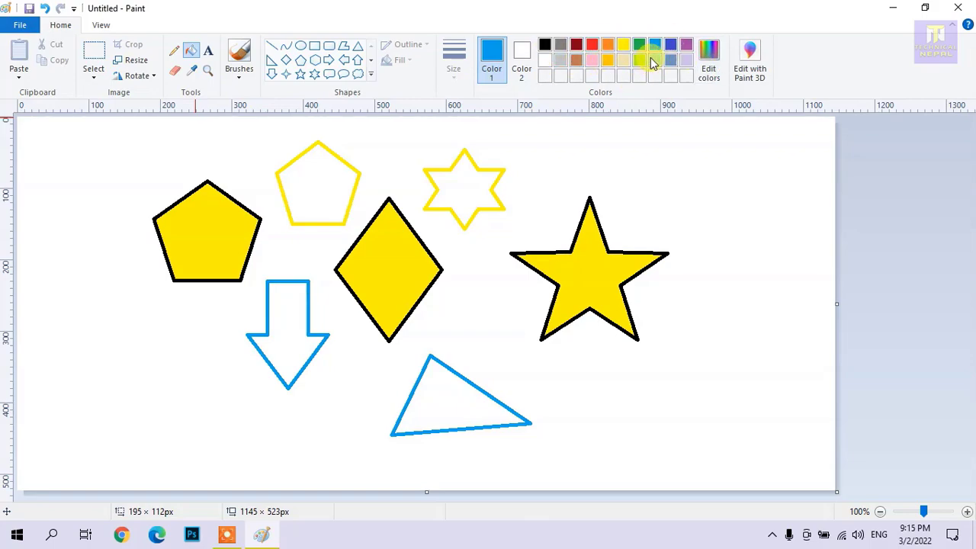
{"action": "left_click", "coordinate": [709, 67]}
{"action": "left_click_drag", "start_coordinate": [477, 150], "coordinate": [548, 138]}
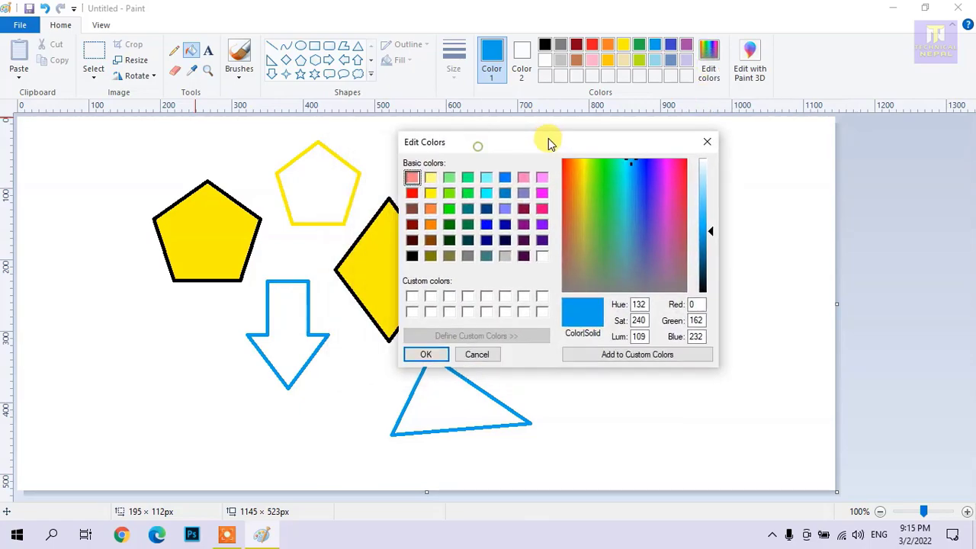
{"action": "left_click", "coordinate": [448, 194]}
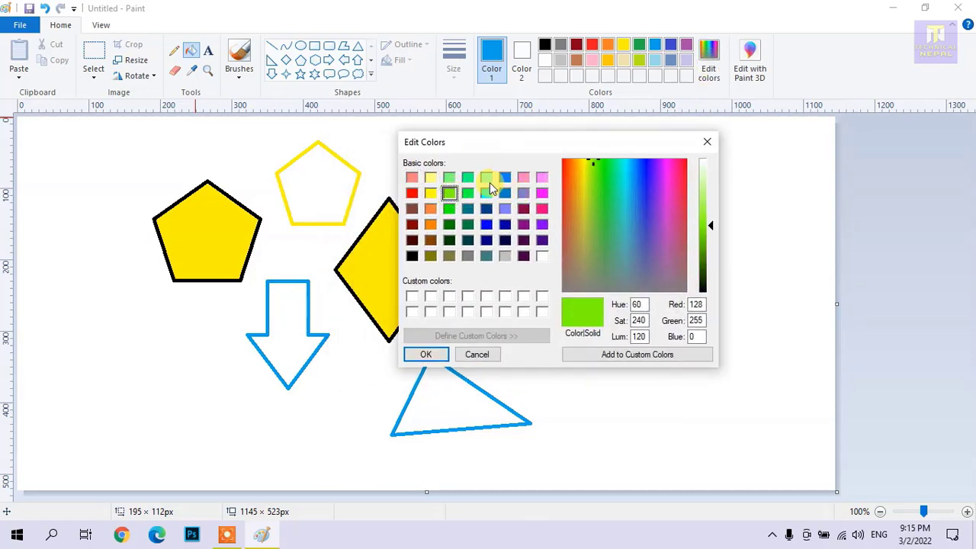
{"action": "left_click", "coordinate": [489, 181]}
{"action": "left_click_drag", "start_coordinate": [630, 174], "coordinate": [654, 189]}
{"action": "left_click_drag", "start_coordinate": [713, 195], "coordinate": [713, 221]}
{"action": "left_click_drag", "start_coordinate": [617, 181], "coordinate": [600, 213]}
{"action": "left_click_drag", "start_coordinate": [712, 221], "coordinate": [711, 240]}
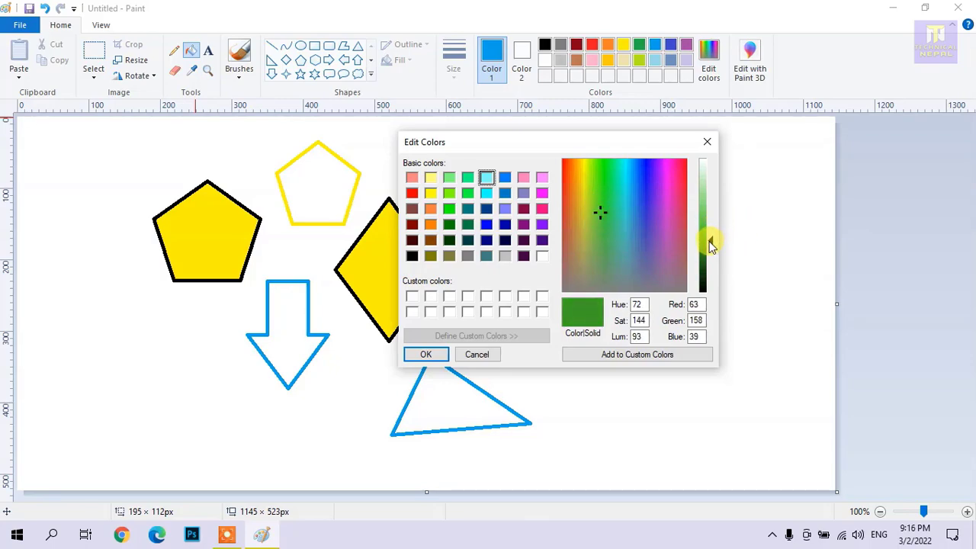
{"action": "left_click", "coordinate": [425, 354]}
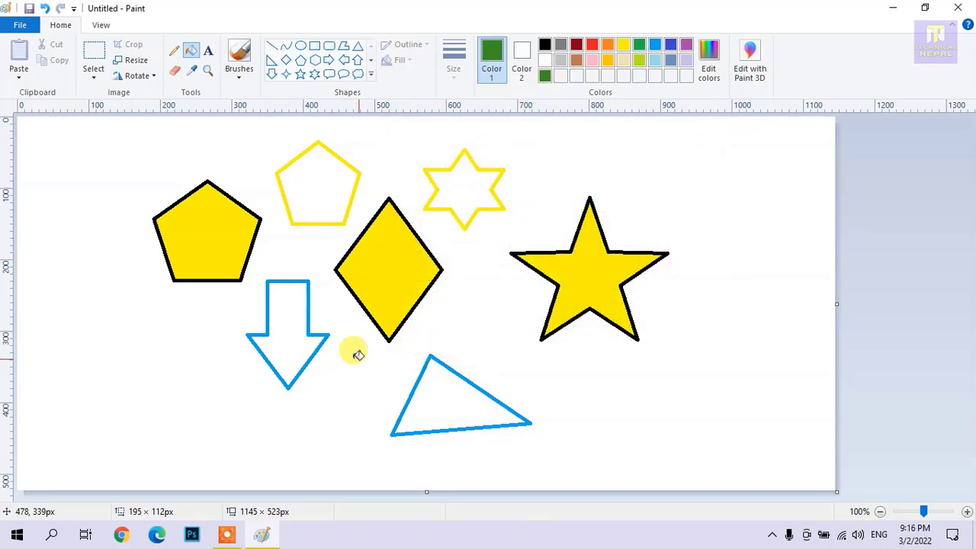
{"action": "left_click", "coordinate": [277, 338]}
{"action": "left_click", "coordinate": [430, 379]}
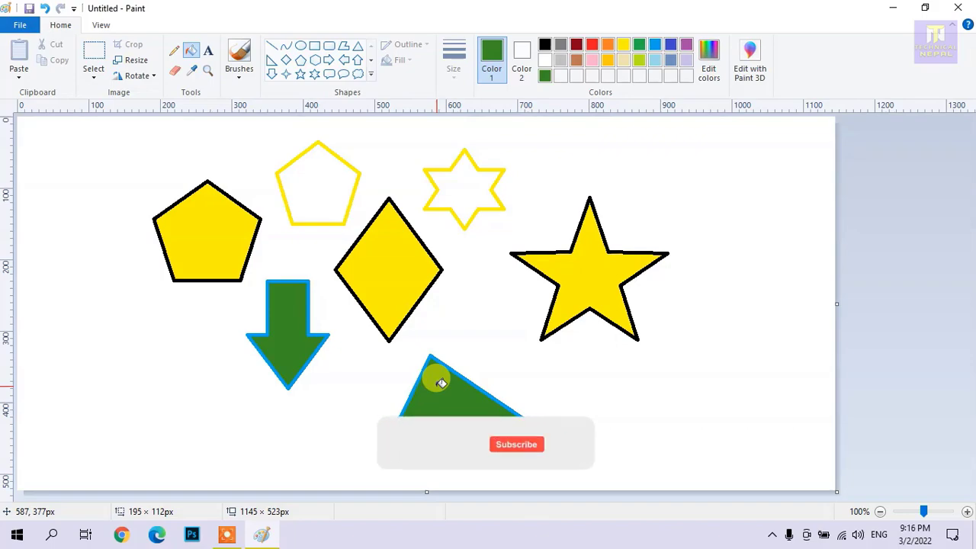
Draw thin green freehand Pencil lines along the left side and upper edge of the canvas around the shapes.
{"action": "left_click", "coordinate": [175, 52]}
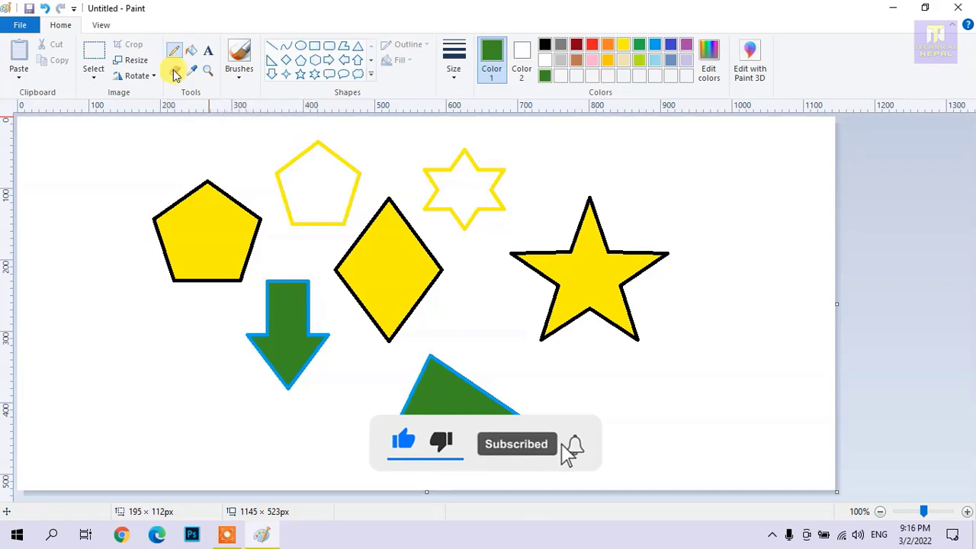
{"action": "mouse_move", "coordinate": [128, 167]}
{"action": "left_mouse_down"}
{"action": "mouse_move", "coordinate": [98, 182]}
{"action": "mouse_move", "coordinate": [99, 208]}
{"action": "mouse_move", "coordinate": [147, 208]}
{"action": "mouse_move", "coordinate": [96, 243]}
{"action": "mouse_move", "coordinate": [108, 324]}
{"action": "left_mouse_up"}
{"action": "mouse_move", "coordinate": [67, 356]}
{"action": "left_mouse_down"}
{"action": "mouse_move", "coordinate": [129, 347]}
{"action": "mouse_move", "coordinate": [256, 424]}
{"action": "left_mouse_up"}
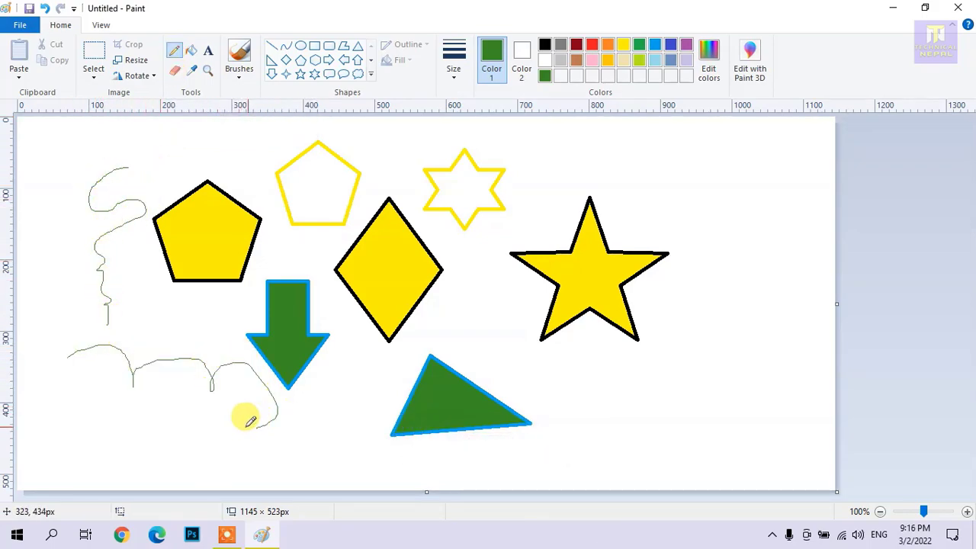
{"action": "mouse_move", "coordinate": [67, 416]}
{"action": "left_mouse_down"}
{"action": "mouse_move", "coordinate": [86, 439]}
{"action": "mouse_move", "coordinate": [55, 438]}
{"action": "mouse_move", "coordinate": [45, 420]}
{"action": "mouse_move", "coordinate": [79, 391]}
{"action": "mouse_move", "coordinate": [43, 391]}
{"action": "mouse_move", "coordinate": [75, 395]}
{"action": "mouse_move", "coordinate": [72, 411]}
{"action": "mouse_move", "coordinate": [50, 403]}
{"action": "mouse_move", "coordinate": [80, 377]}
{"action": "left_mouse_up"}
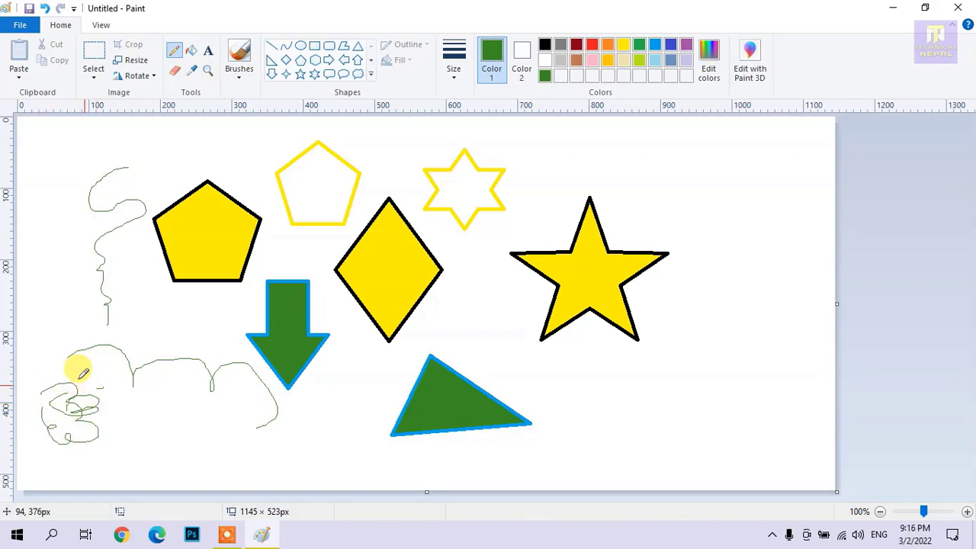
{"action": "left_click", "coordinate": [174, 51]}
{"action": "mouse_move", "coordinate": [157, 161]}
{"action": "left_mouse_down"}
{"action": "mouse_move", "coordinate": [170, 145]}
{"action": "mouse_move", "coordinate": [364, 130]}
{"action": "mouse_move", "coordinate": [554, 141]}
{"action": "left_mouse_up"}
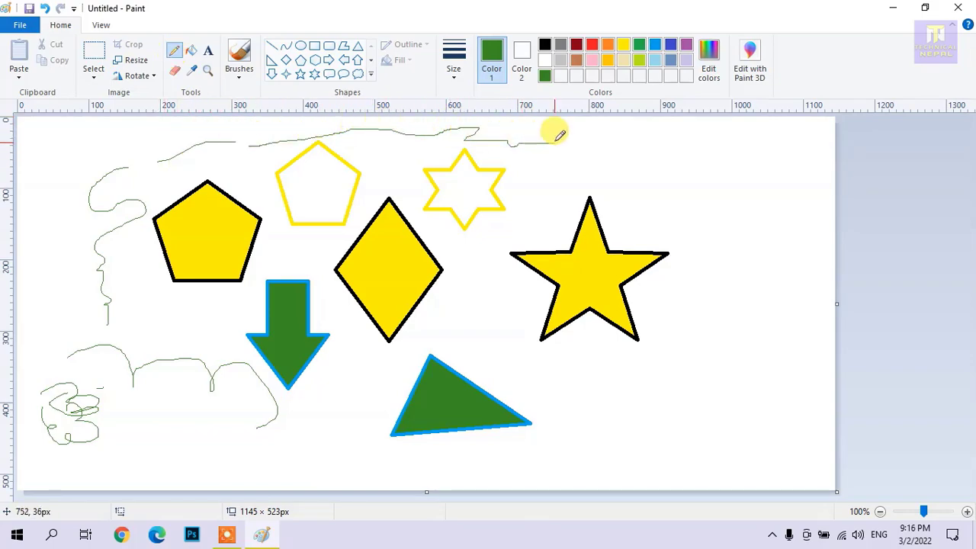
Draw three green Pencil strokes around the large star, using the thickest, second-thickest and second-thinnest line sizes.
{"action": "left_click", "coordinate": [457, 70]}
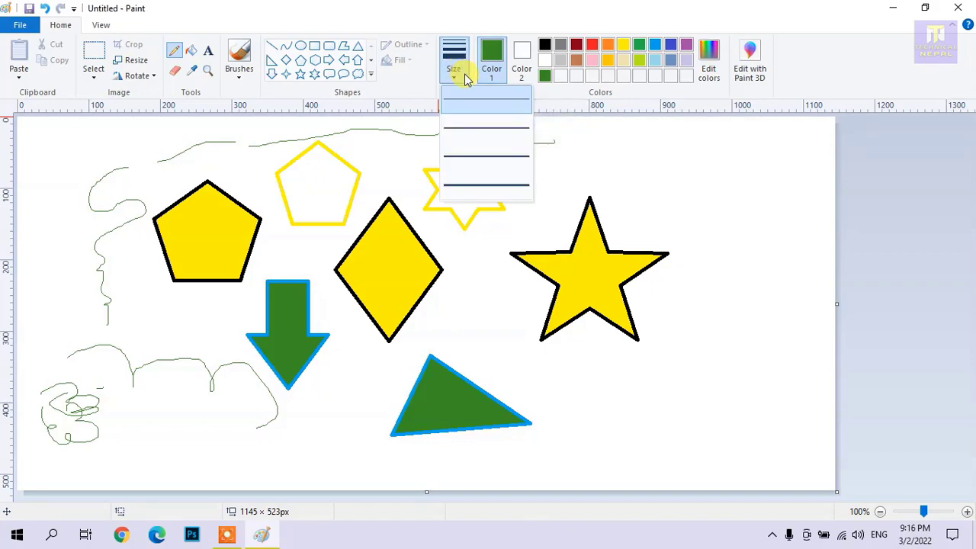
{"action": "left_click", "coordinate": [479, 185]}
{"action": "mouse_move", "coordinate": [586, 174]}
{"action": "left_mouse_down"}
{"action": "mouse_move", "coordinate": [635, 157]}
{"action": "mouse_move", "coordinate": [674, 161]}
{"action": "mouse_move", "coordinate": [732, 284]}
{"action": "mouse_move", "coordinate": [710, 318]}
{"action": "left_mouse_up"}
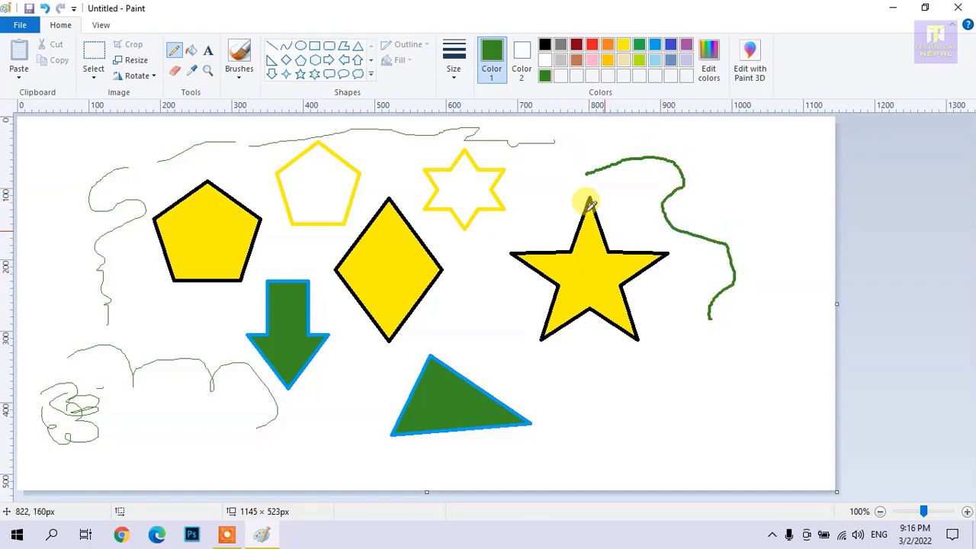
{"action": "left_click", "coordinate": [455, 65]}
{"action": "left_click", "coordinate": [481, 153]}
{"action": "left_click_drag", "start_coordinate": [734, 156], "coordinate": [779, 240]}
{"action": "left_click", "coordinate": [483, 113]}
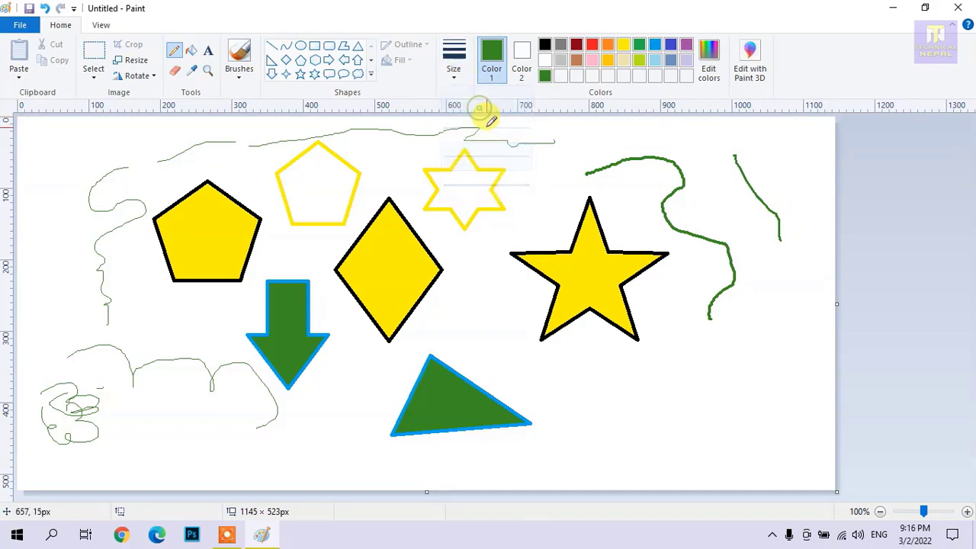
{"action": "left_click", "coordinate": [454, 67]}
{"action": "left_click", "coordinate": [469, 124]}
{"action": "mouse_move", "coordinate": [481, 232]}
{"action": "left_mouse_down"}
{"action": "mouse_move", "coordinate": [511, 261]}
{"action": "mouse_move", "coordinate": [520, 226]}
{"action": "mouse_move", "coordinate": [544, 216]}
{"action": "left_mouse_up"}
{"action": "left_click", "coordinate": [177, 70]}
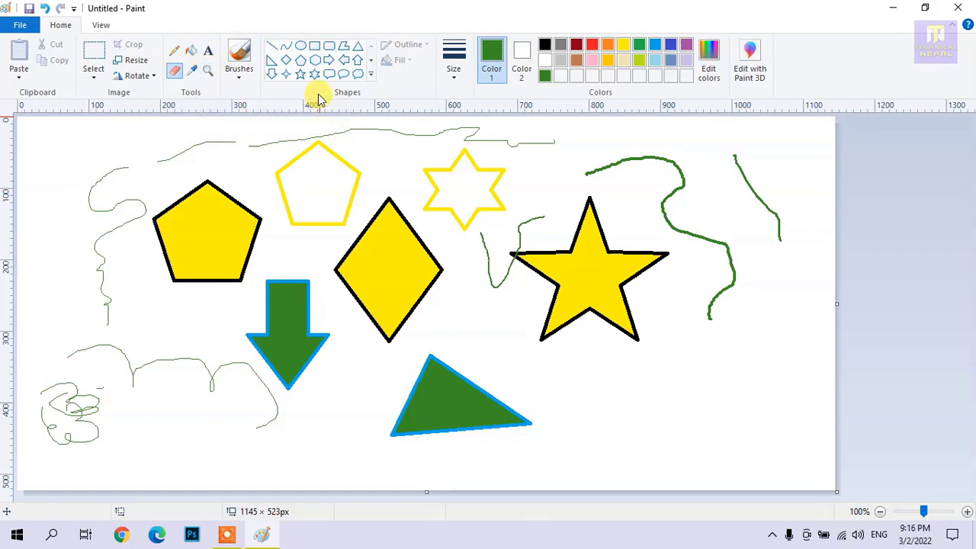
Paint a green stroke with the basic Brush near the upper-left canvas corner and two strokes with a thick textured brush among the shapes.
{"action": "left_click", "coordinate": [240, 74]}
{"action": "left_click", "coordinate": [241, 109]}
{"action": "mouse_move", "coordinate": [97, 153]}
{"action": "left_mouse_down"}
{"action": "mouse_move", "coordinate": [62, 175]}
{"action": "mouse_move", "coordinate": [47, 240]}
{"action": "left_mouse_up"}
{"action": "left_click", "coordinate": [239, 70]}
{"action": "left_click", "coordinate": [267, 126]}
{"action": "mouse_move", "coordinate": [267, 187]}
{"action": "left_mouse_down"}
{"action": "mouse_move", "coordinate": [282, 248]}
{"action": "mouse_move", "coordinate": [228, 309]}
{"action": "mouse_move", "coordinate": [183, 329]}
{"action": "mouse_move", "coordinate": [143, 291]}
{"action": "mouse_move", "coordinate": [132, 317]}
{"action": "mouse_move", "coordinate": [175, 348]}
{"action": "mouse_move", "coordinate": [178, 394]}
{"action": "mouse_move", "coordinate": [227, 430]}
{"action": "left_mouse_up"}
{"action": "mouse_move", "coordinate": [330, 371]}
{"action": "left_mouse_down"}
{"action": "mouse_move", "coordinate": [353, 421]}
{"action": "mouse_move", "coordinate": [345, 408]}
{"action": "mouse_move", "coordinate": [439, 326]}
{"action": "left_mouse_up"}
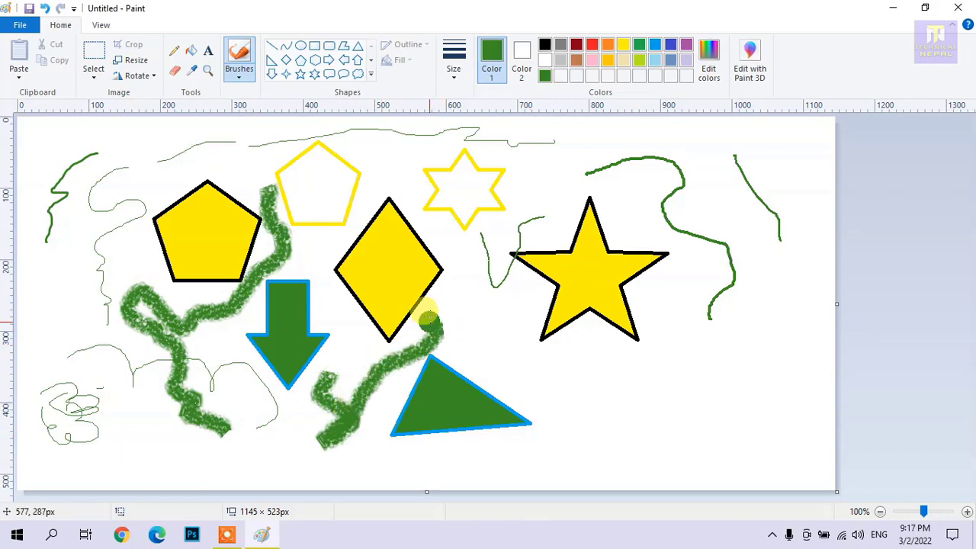
Erase the thin lines around the filled pentagon and parts of the pentagons, the thick brush stroke and the diamond.
{"action": "left_click", "coordinate": [175, 72]}
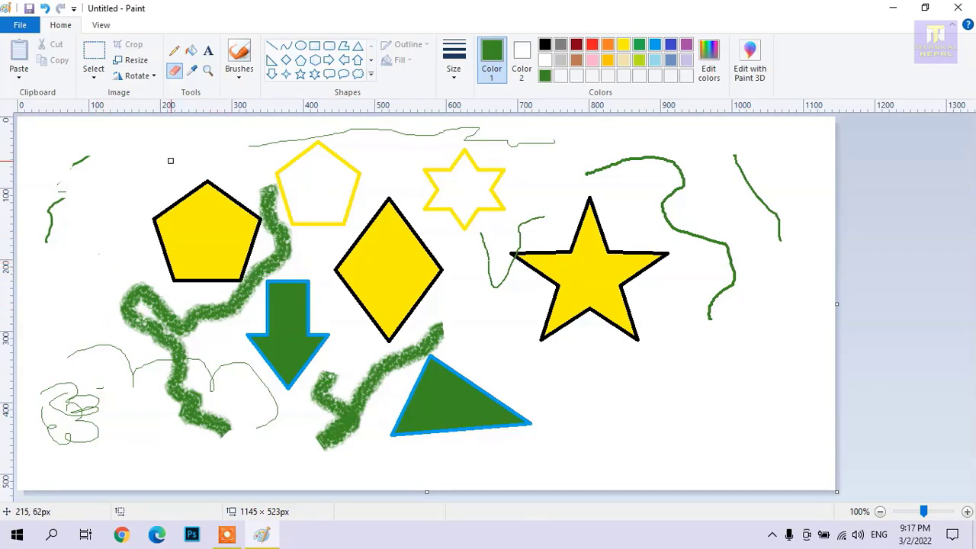
{"action": "left_click_drag", "start_coordinate": [157, 216], "coordinate": [206, 187]}
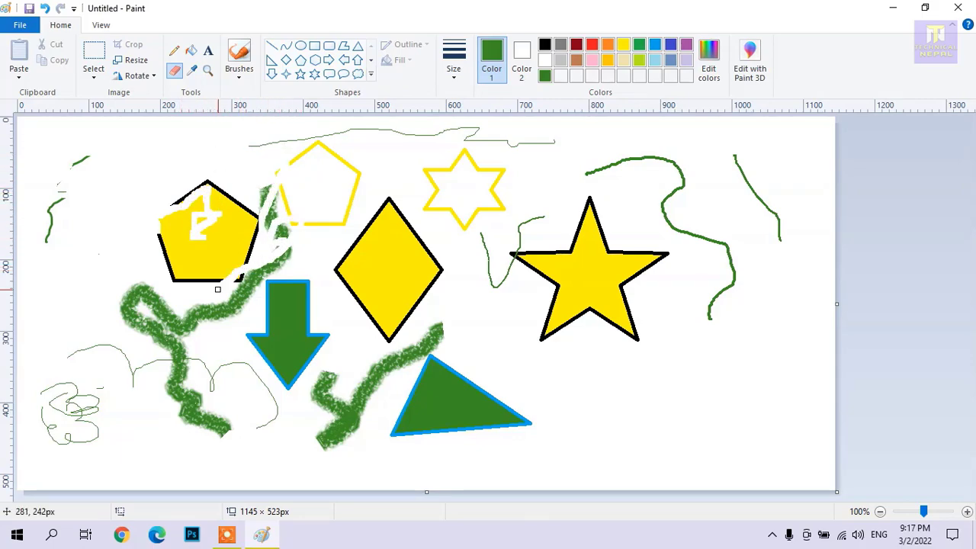
{"action": "mouse_move", "coordinate": [189, 327]}
{"action": "left_mouse_down"}
{"action": "mouse_move", "coordinate": [249, 298]}
{"action": "mouse_move", "coordinate": [264, 278]}
{"action": "left_mouse_up"}
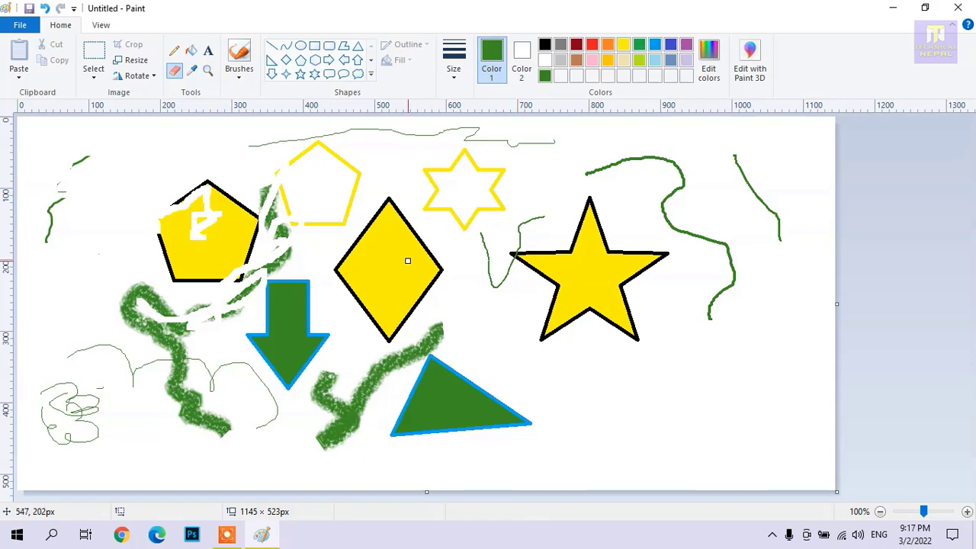
{"action": "mouse_move", "coordinate": [379, 251]}
{"action": "left_mouse_down"}
{"action": "mouse_move", "coordinate": [392, 277]}
{"action": "mouse_move", "coordinate": [352, 251]}
{"action": "left_mouse_up"}
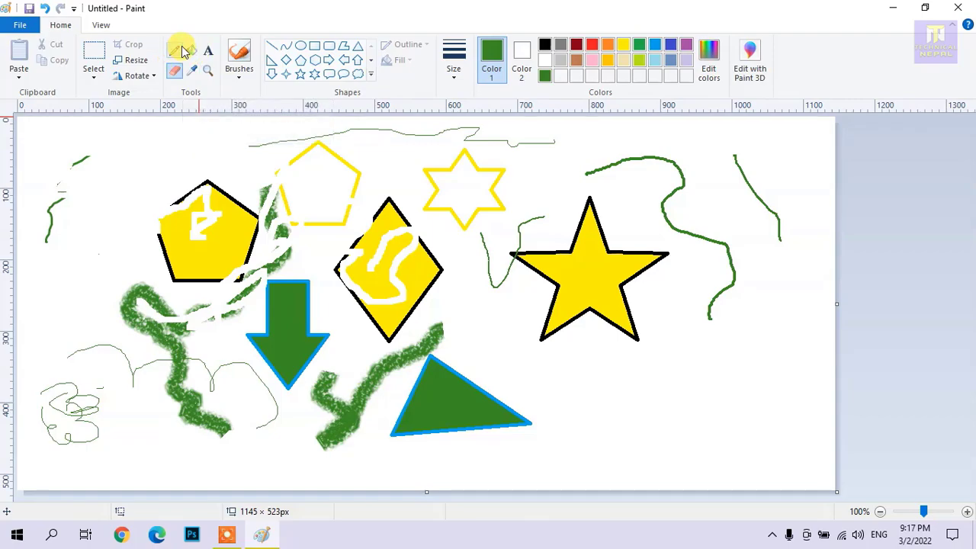
Try different Eraser sizes and wipe a large eraser across the pentagons, the diamond, the six-pointed star and the arrow.
{"action": "left_click", "coordinate": [456, 71]}
{"action": "left_click", "coordinate": [473, 191]}
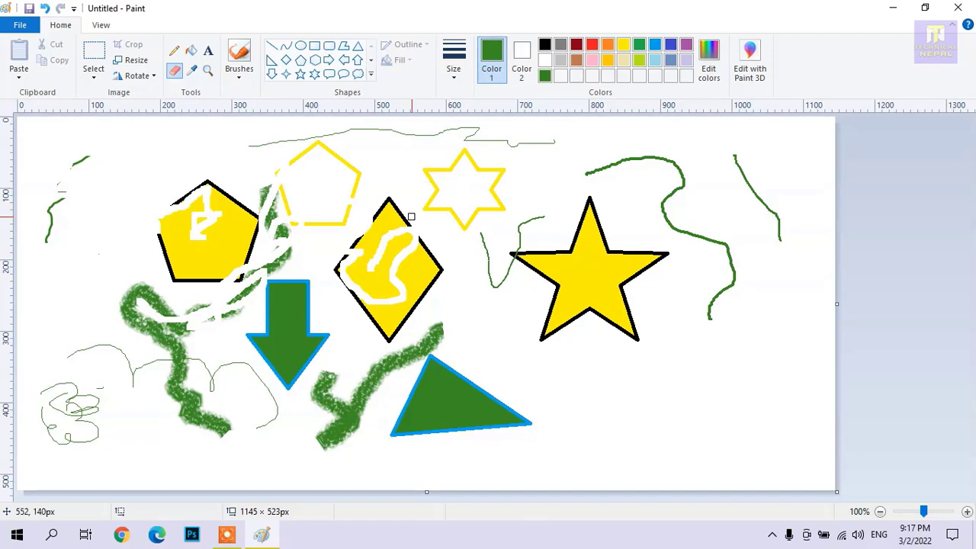
{"action": "left_click", "coordinate": [455, 63]}
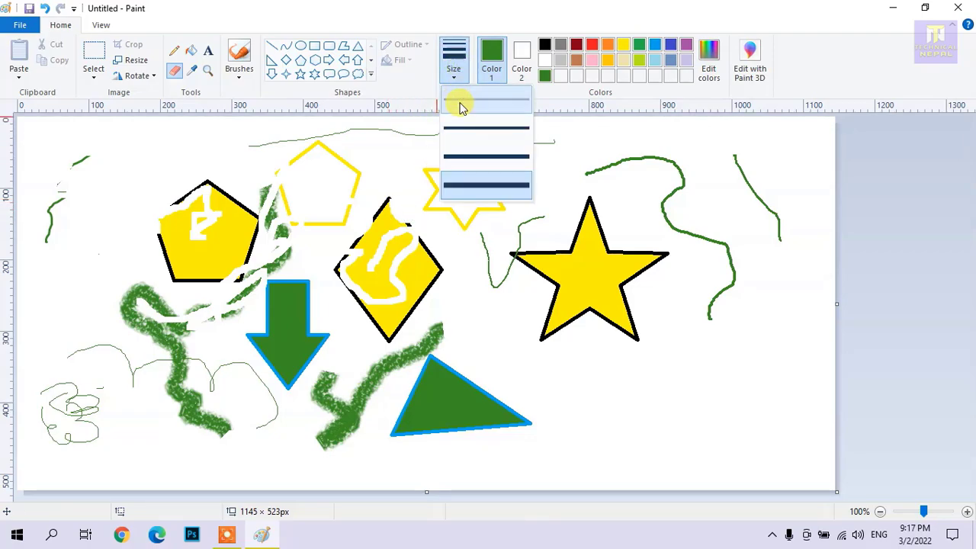
{"action": "left_click", "coordinate": [459, 102]}
{"action": "left_click", "coordinate": [454, 65]}
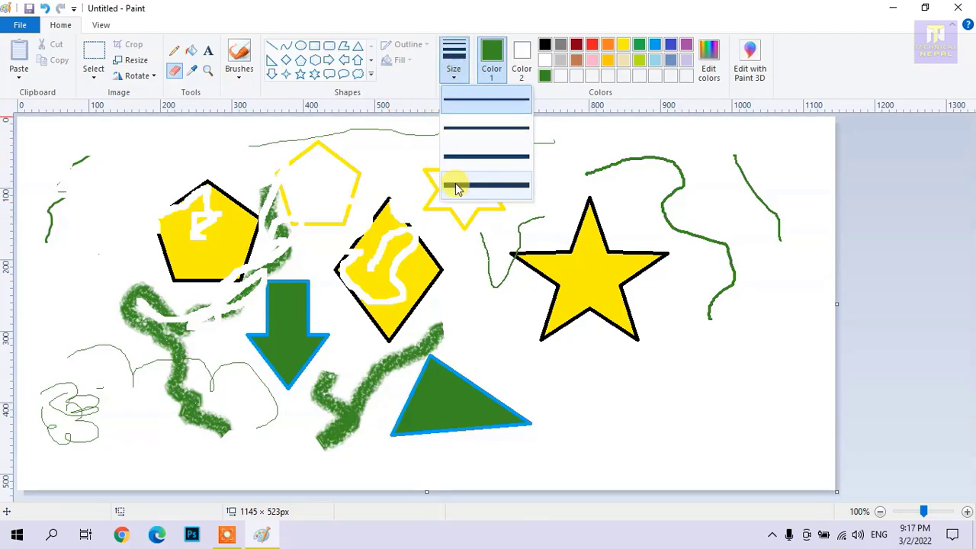
{"action": "left_click", "coordinate": [444, 166]}
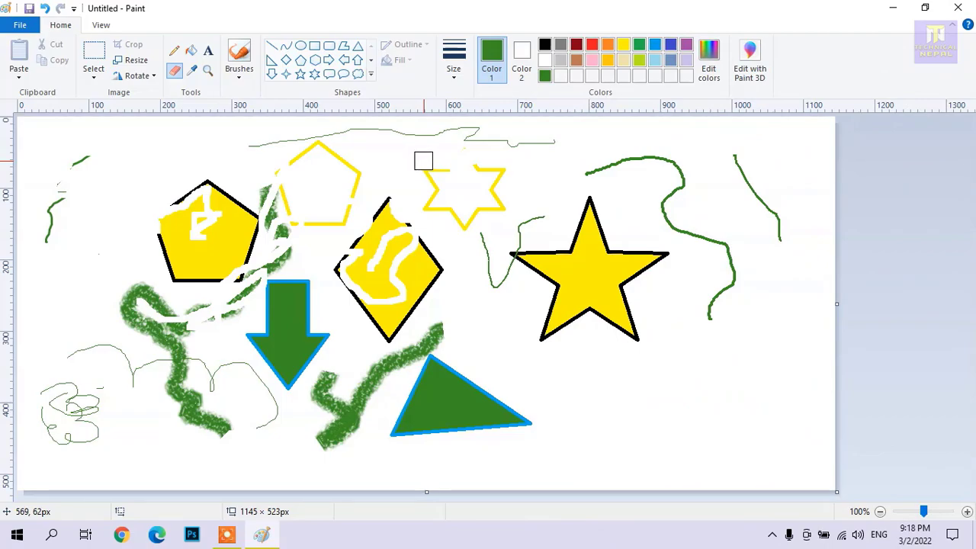
{"action": "mouse_move", "coordinate": [419, 203]}
{"action": "left_mouse_down"}
{"action": "mouse_move", "coordinate": [407, 248]}
{"action": "mouse_move", "coordinate": [377, 205]}
{"action": "mouse_move", "coordinate": [320, 176]}
{"action": "mouse_move", "coordinate": [273, 176]}
{"action": "mouse_move", "coordinate": [149, 246]}
{"action": "mouse_move", "coordinate": [217, 219]}
{"action": "mouse_move", "coordinate": [200, 308]}
{"action": "mouse_move", "coordinate": [273, 325]}
{"action": "mouse_move", "coordinate": [239, 307]}
{"action": "mouse_move", "coordinate": [268, 292]}
{"action": "mouse_move", "coordinate": [427, 276]}
{"action": "mouse_move", "coordinate": [354, 270]}
{"action": "mouse_move", "coordinate": [356, 280]}
{"action": "mouse_move", "coordinate": [428, 271]}
{"action": "left_mouse_up"}
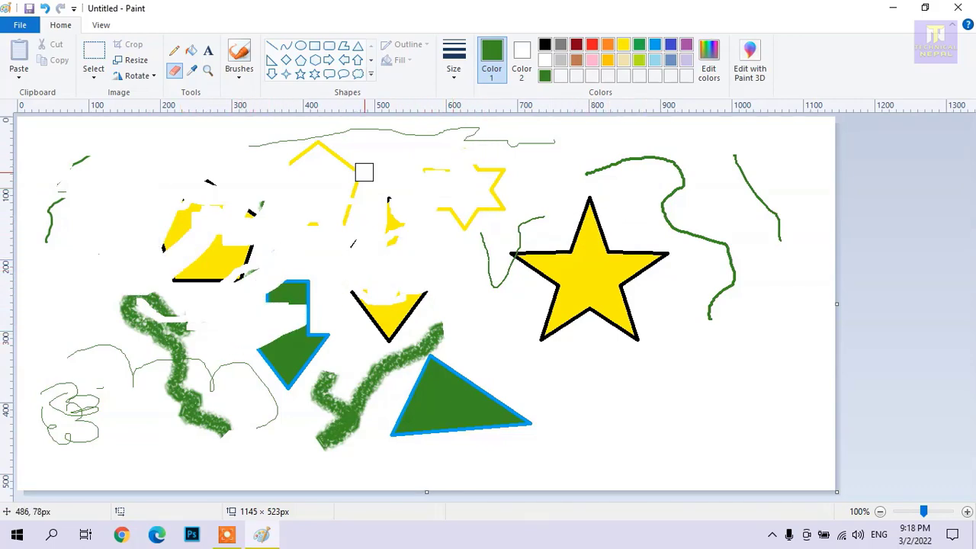
Try deleting a rectangular selection of about 770 × 366 px covering most of the drawings, and undo the deletion.
{"action": "left_click", "coordinate": [97, 52]}
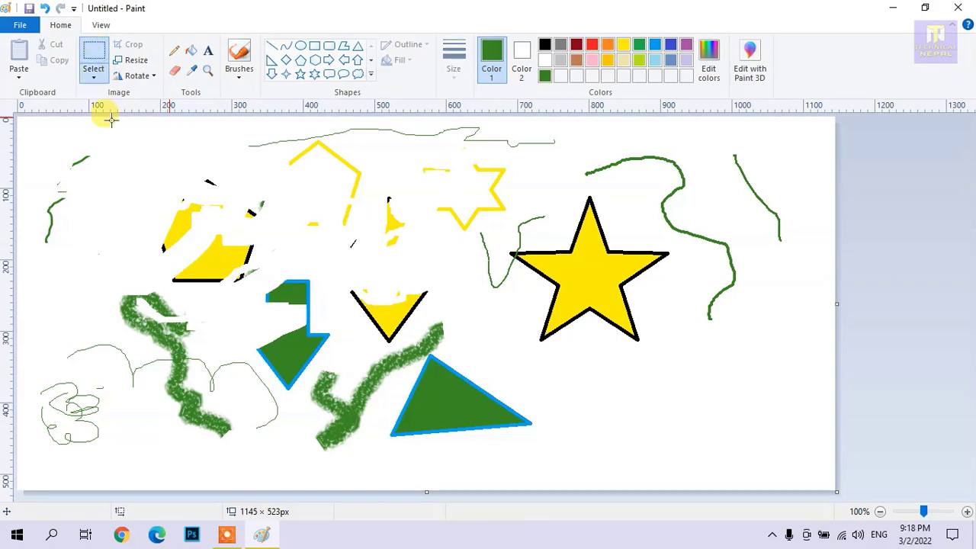
{"action": "left_click_drag", "start_coordinate": [22, 131], "coordinate": [571, 392]}
{"action": "left_click_drag", "start_coordinate": [433, 331], "coordinate": [415, 315]}
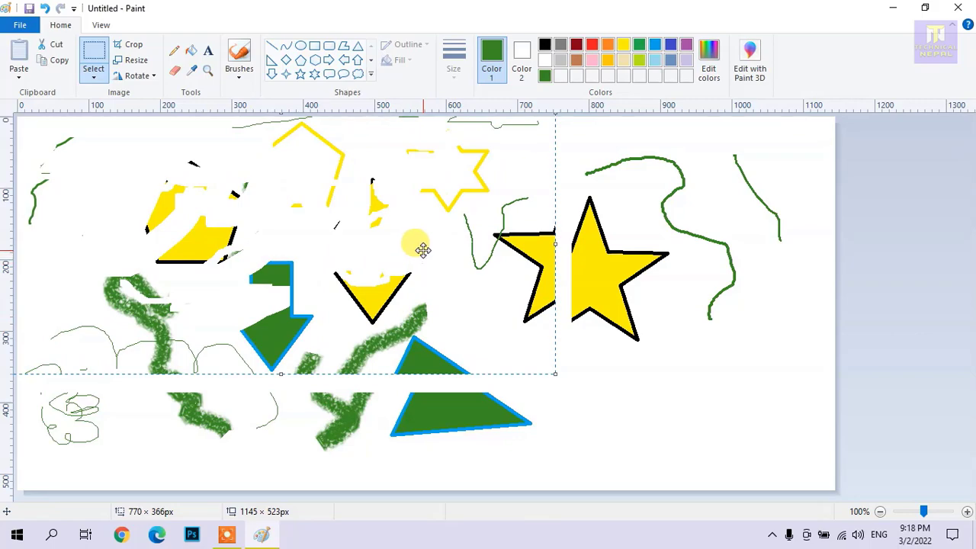
{"action": "key", "text": "Delete"}
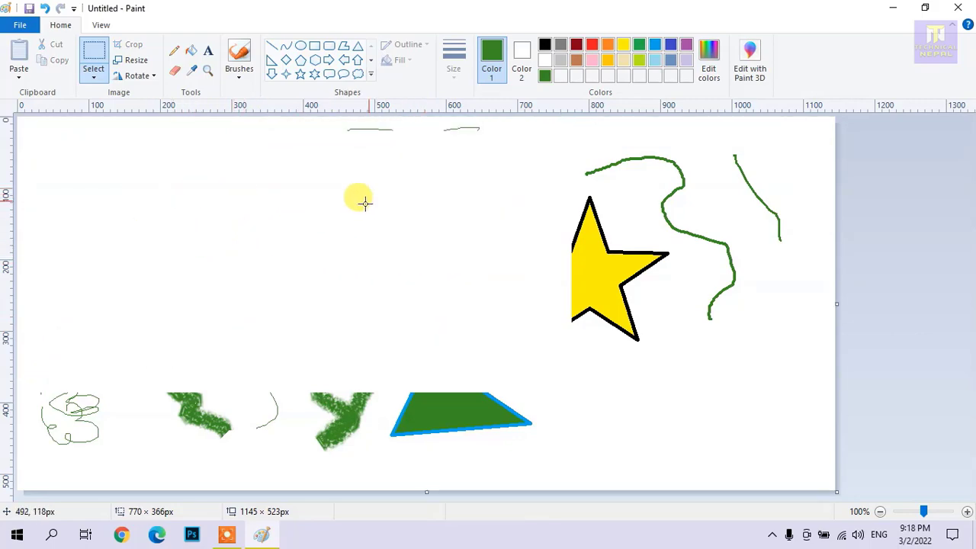
{"action": "left_click_drag", "start_coordinate": [32, 148], "coordinate": [343, 355]}
{"action": "key", "text": "ctrl+z"}
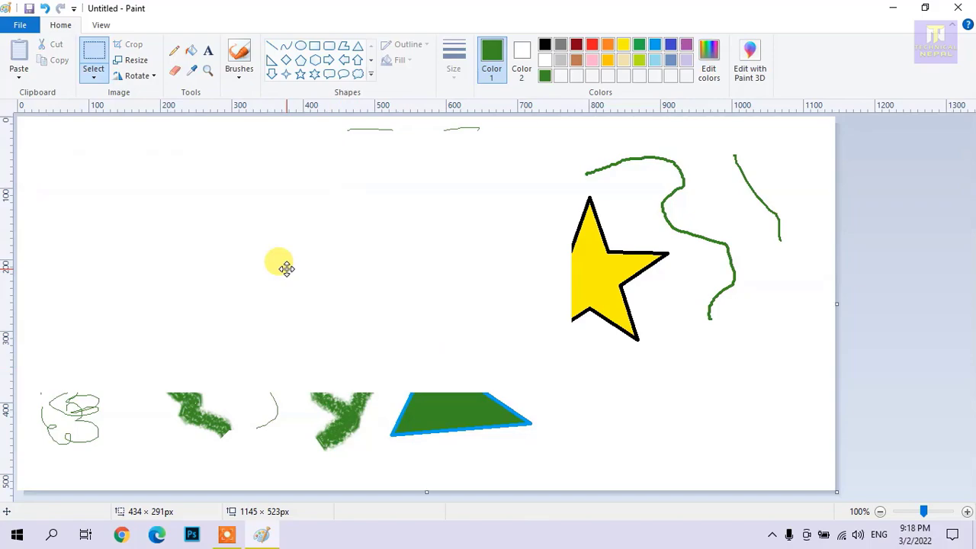
{"action": "key", "text": "ctrl+z"}
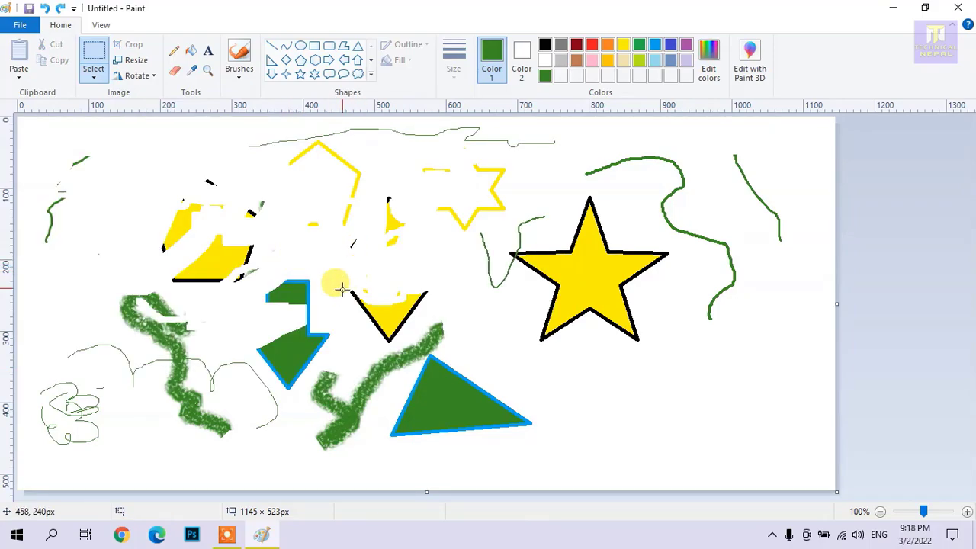
Select the entire canvas and delete all the drawings on it.
{"action": "left_click_drag", "start_coordinate": [38, 137], "coordinate": [57, 162]}
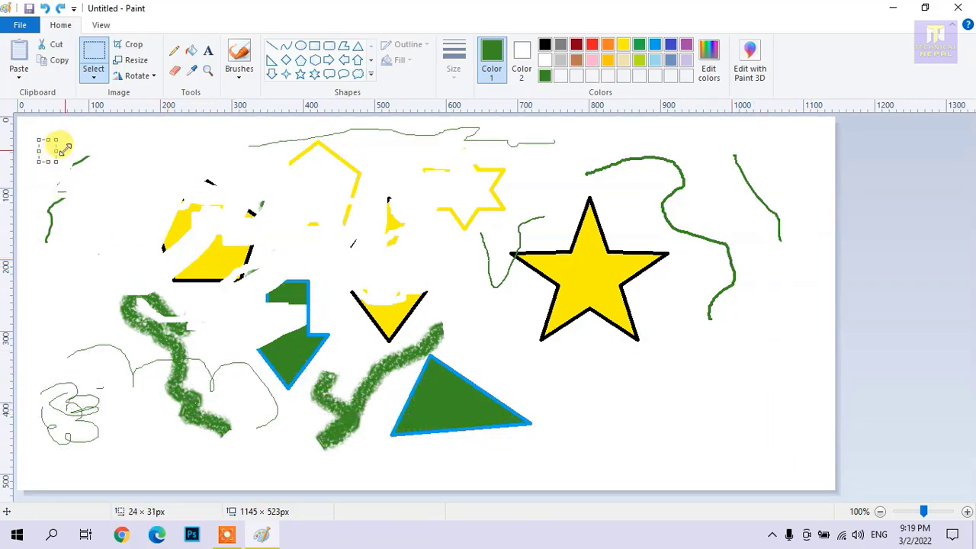
{"action": "left_click", "coordinate": [125, 135]}
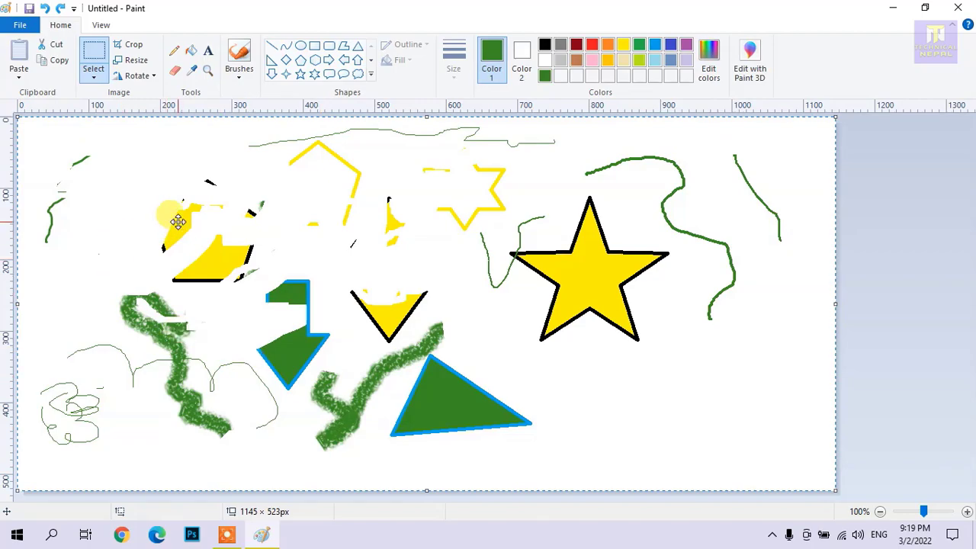
{"action": "key", "text": "Delete"}
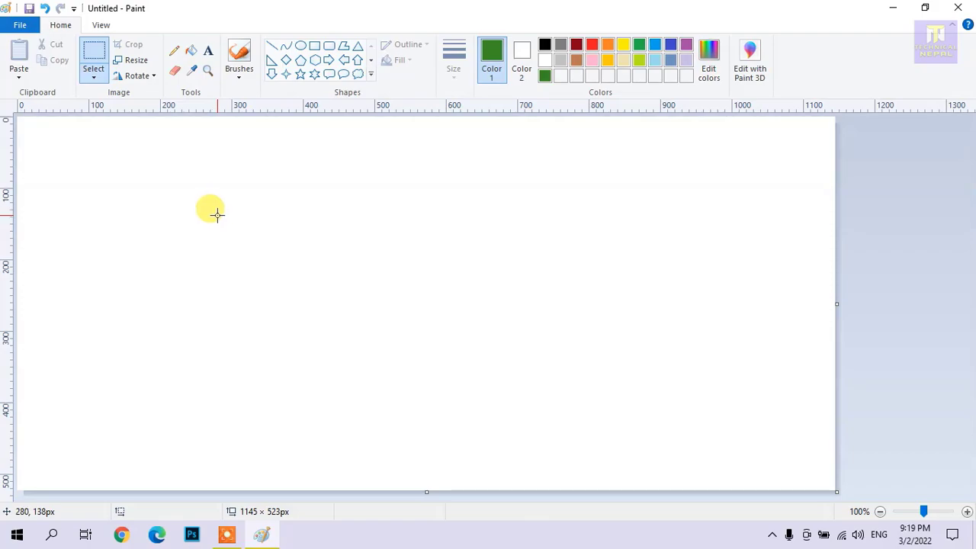
Draw a circle about 193 × 190 px with a dark green outline on the empty canvas.
{"action": "left_click", "coordinate": [192, 72]}
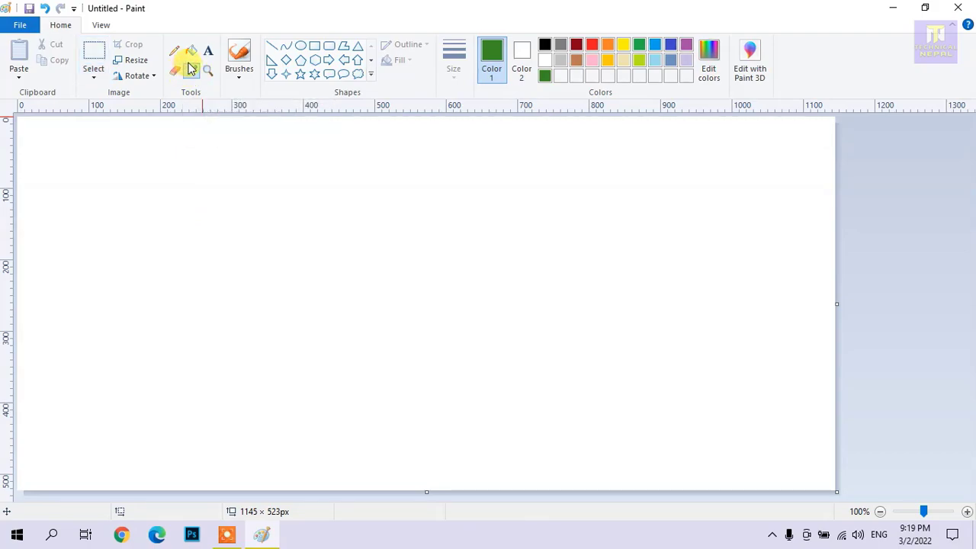
{"action": "left_click", "coordinate": [300, 45]}
{"action": "left_click_drag", "start_coordinate": [171, 197], "coordinate": [309, 331]}
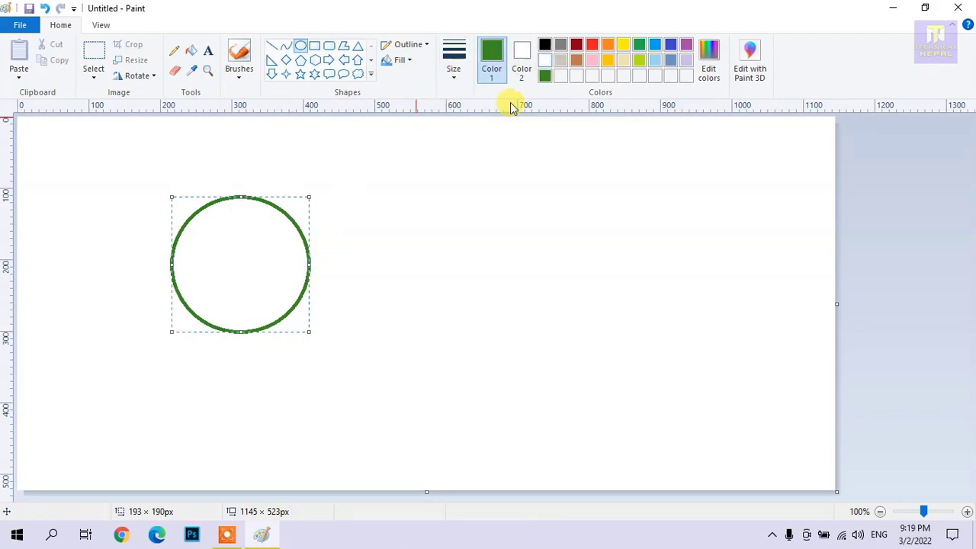
Fill the circle with red, and try the same fill on the canvas background before undoing it.
{"action": "left_click", "coordinate": [191, 50]}
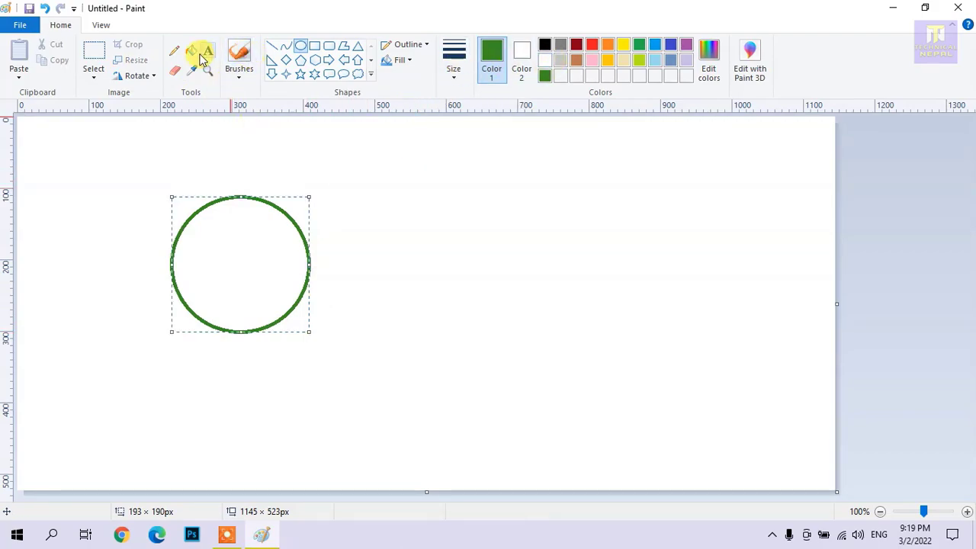
{"action": "left_click", "coordinate": [591, 46]}
{"action": "left_click", "coordinate": [222, 254]}
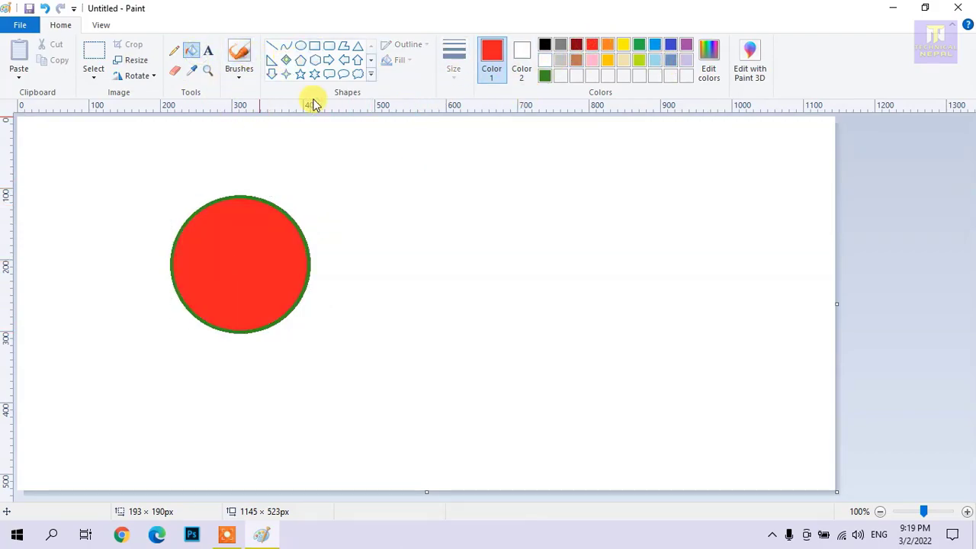
{"action": "left_click", "coordinate": [505, 313]}
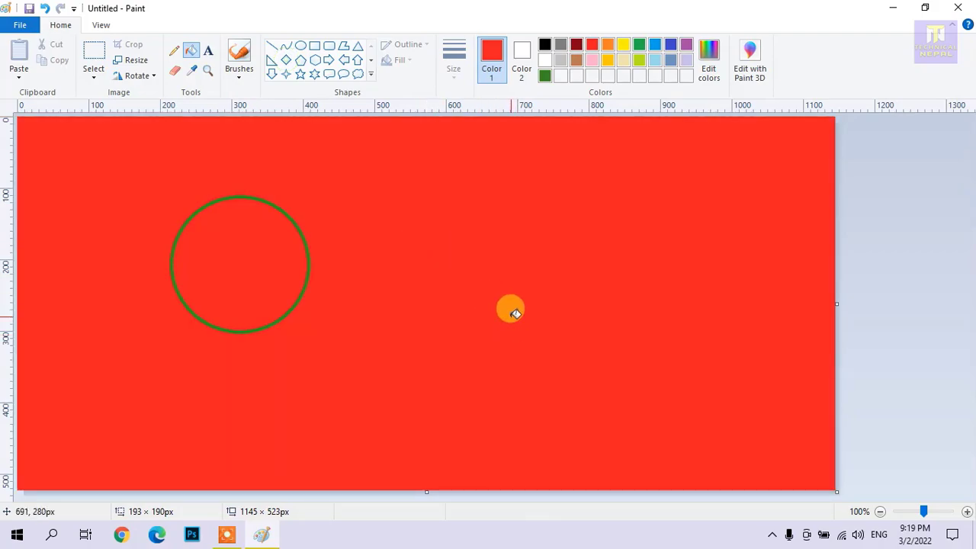
{"action": "key", "text": "ctrl+z"}
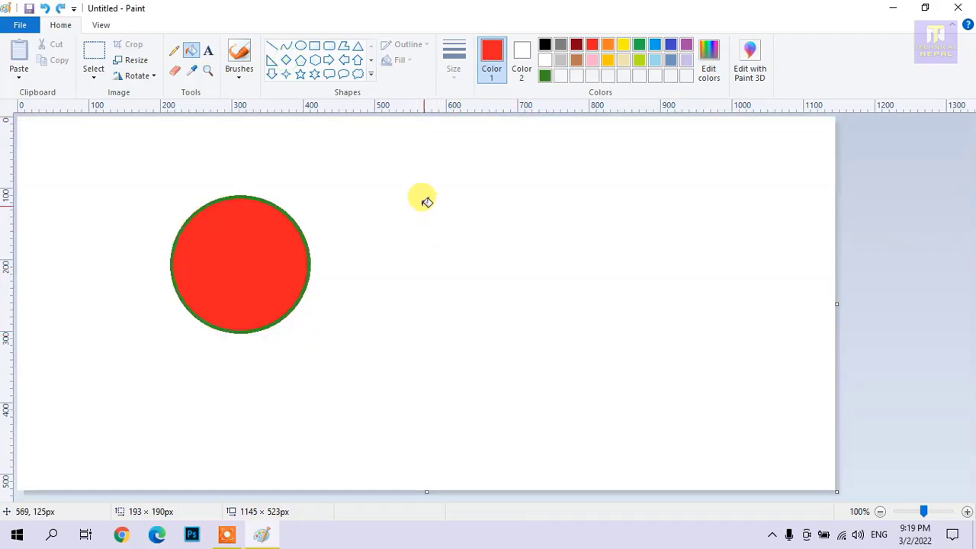
Draw a red-outlined diamond about 183 × 219 px beside the circle and fill it with red.
{"action": "left_click", "coordinate": [286, 61]}
{"action": "left_click_drag", "start_coordinate": [434, 186], "coordinate": [566, 342]}
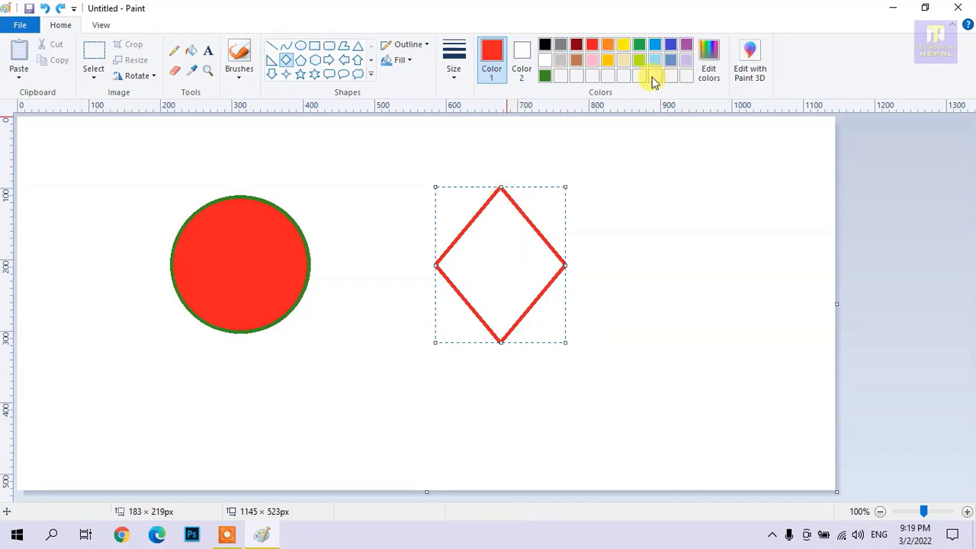
{"action": "left_click", "coordinate": [193, 71]}
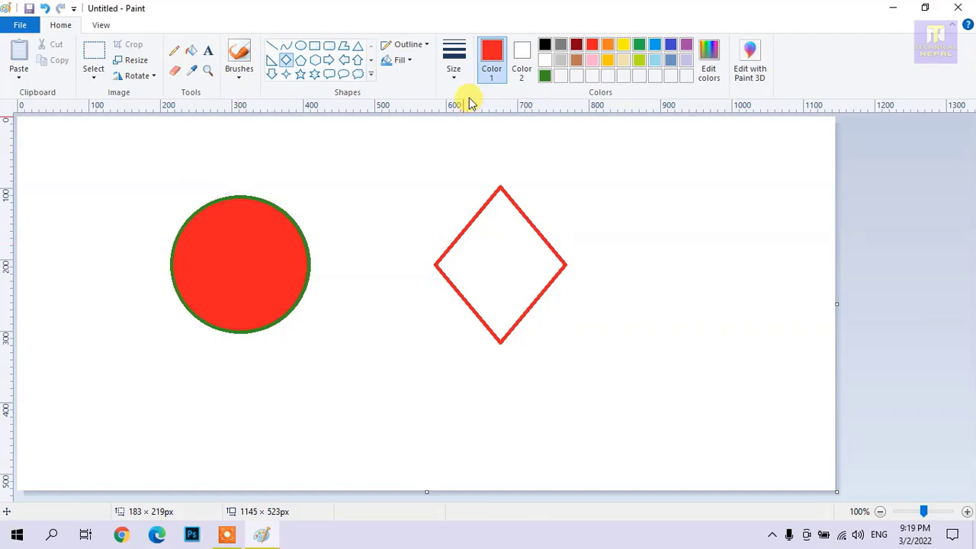
{"action": "left_click", "coordinate": [544, 76]}
{"action": "left_click", "coordinate": [193, 71]}
{"action": "left_click", "coordinate": [247, 230]}
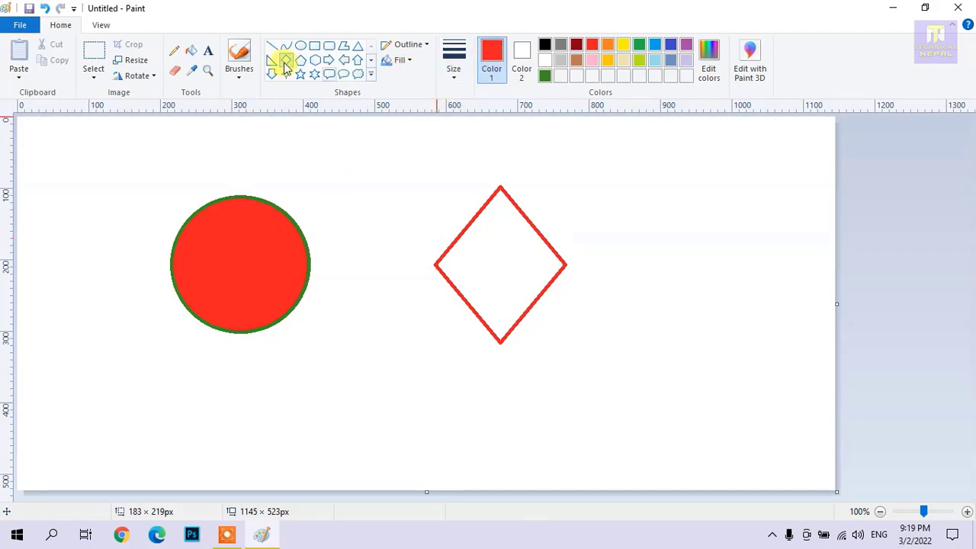
{"action": "left_click", "coordinate": [193, 52]}
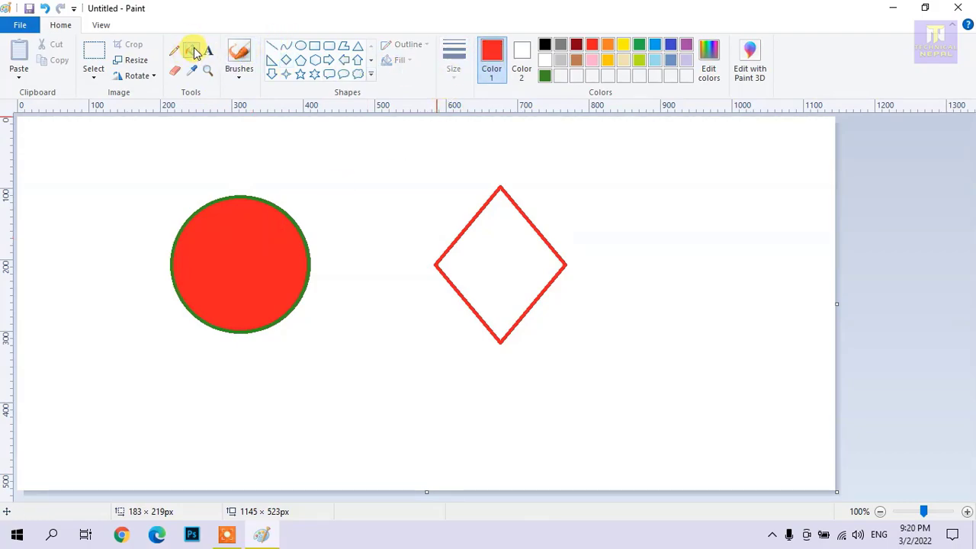
{"action": "left_click", "coordinate": [519, 252]}
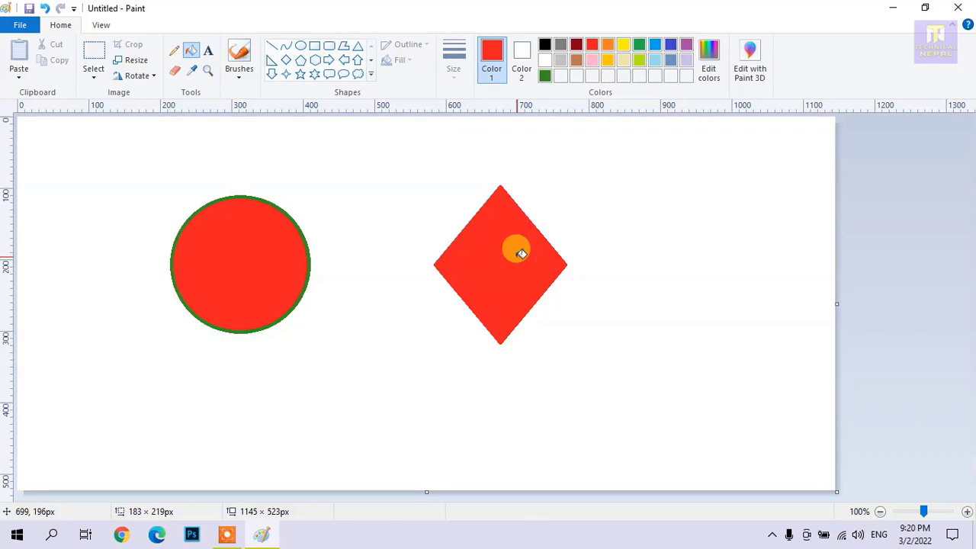
Pick up the green of the circle's outline with the Color picker and fill the diamond with it.
{"action": "left_click", "coordinate": [191, 70]}
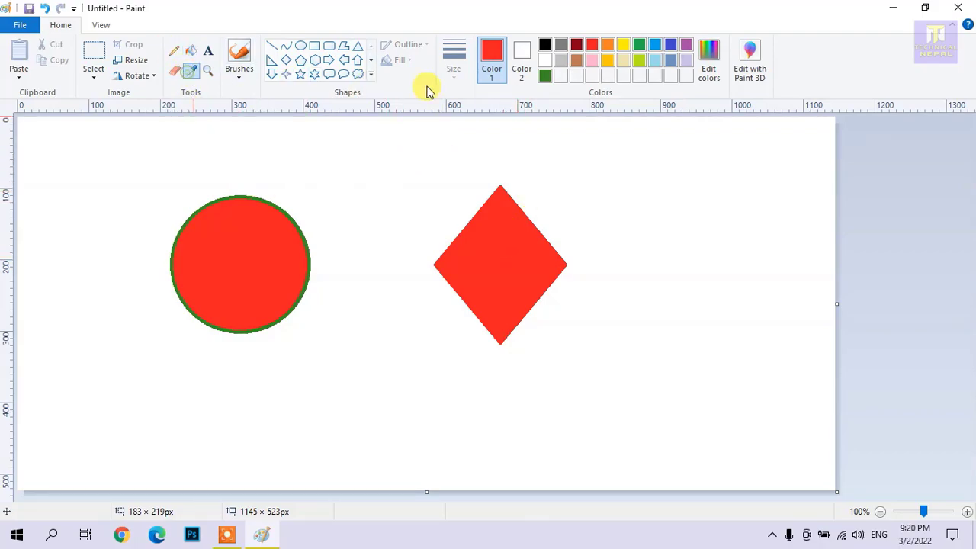
{"action": "left_click", "coordinate": [294, 215]}
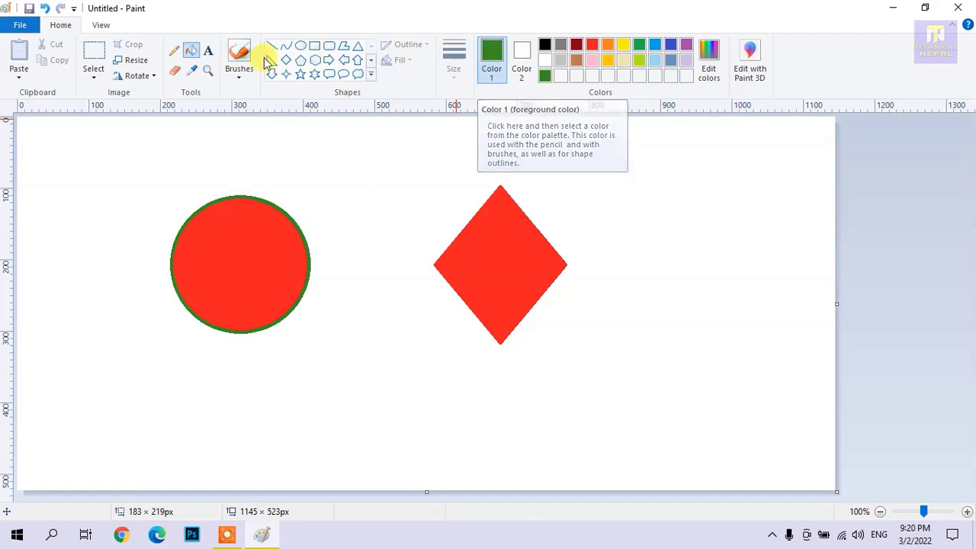
{"action": "left_click", "coordinate": [498, 234]}
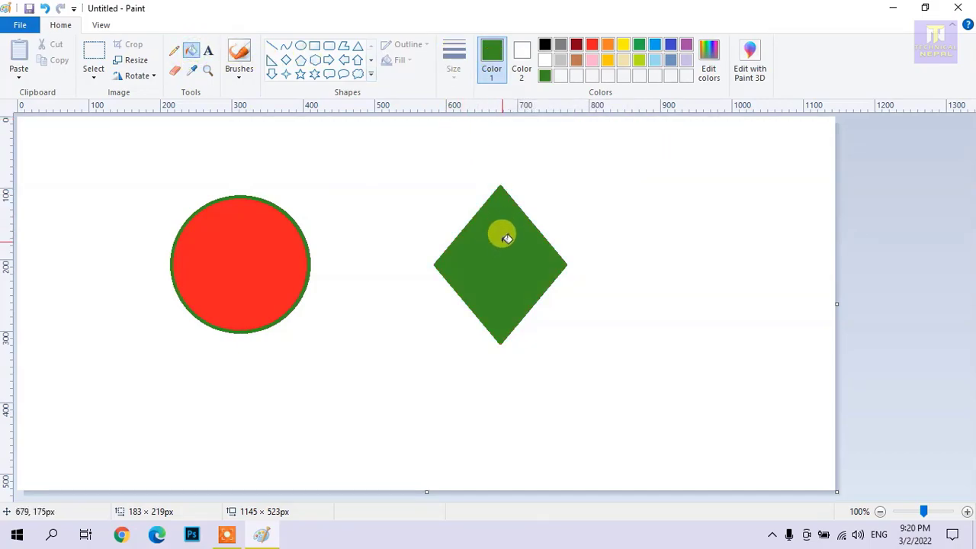
Magnify the area between the circle and diamond to 300%, reduce to 200%, and restore the view to 100%.
{"action": "left_click", "coordinate": [204, 73]}
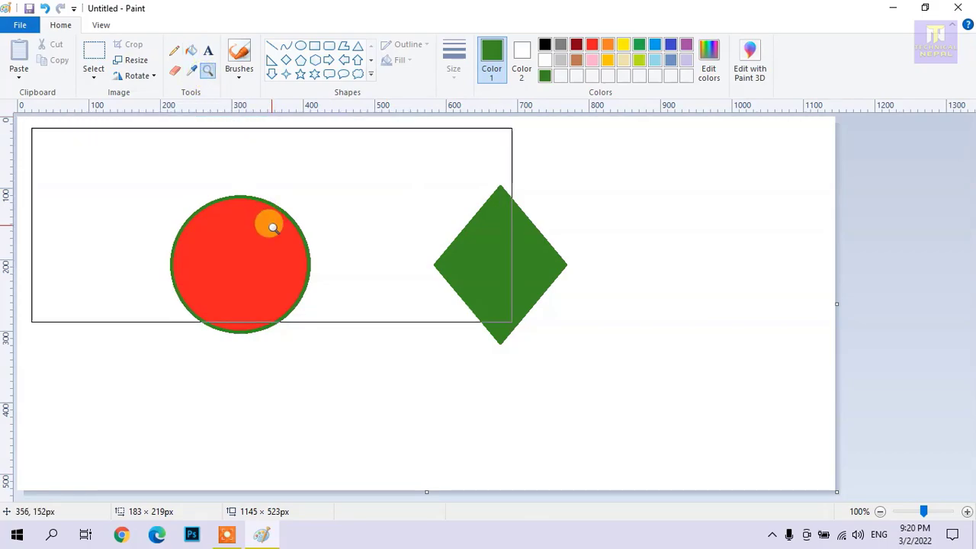
{"action": "left_click", "coordinate": [359, 267]}
{"action": "left_click", "coordinate": [355, 263]}
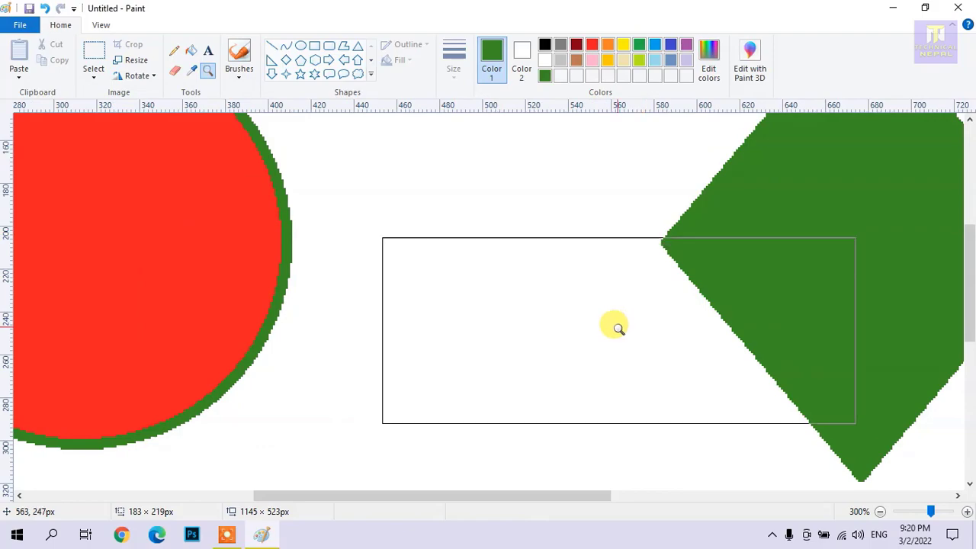
{"action": "mouse_move", "coordinate": [928, 511]}
{"action": "left_mouse_down"}
{"action": "mouse_move", "coordinate": [947, 516]}
{"action": "mouse_move", "coordinate": [919, 509]}
{"action": "mouse_move", "coordinate": [928, 509]}
{"action": "left_mouse_up"}
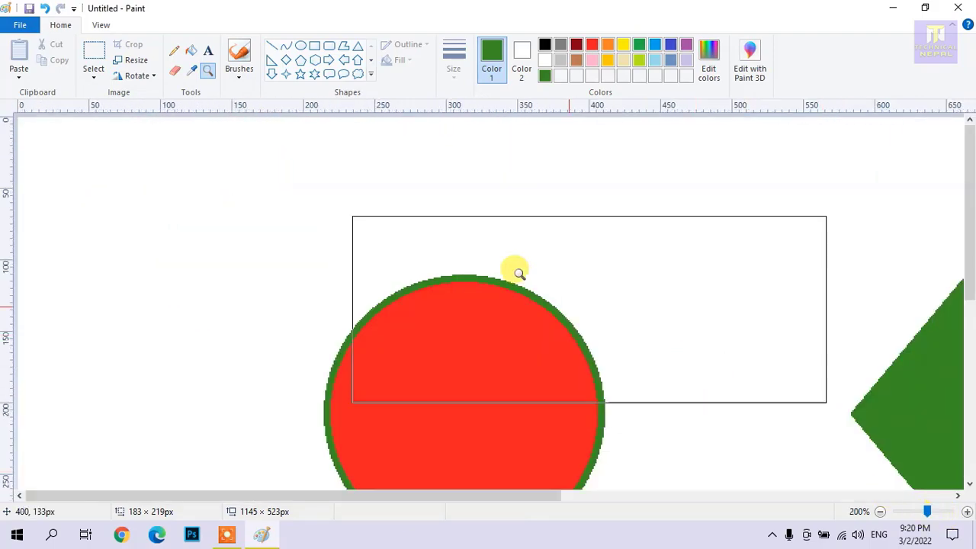
{"action": "left_click", "coordinate": [100, 25]}
{"action": "left_click", "coordinate": [79, 69]}
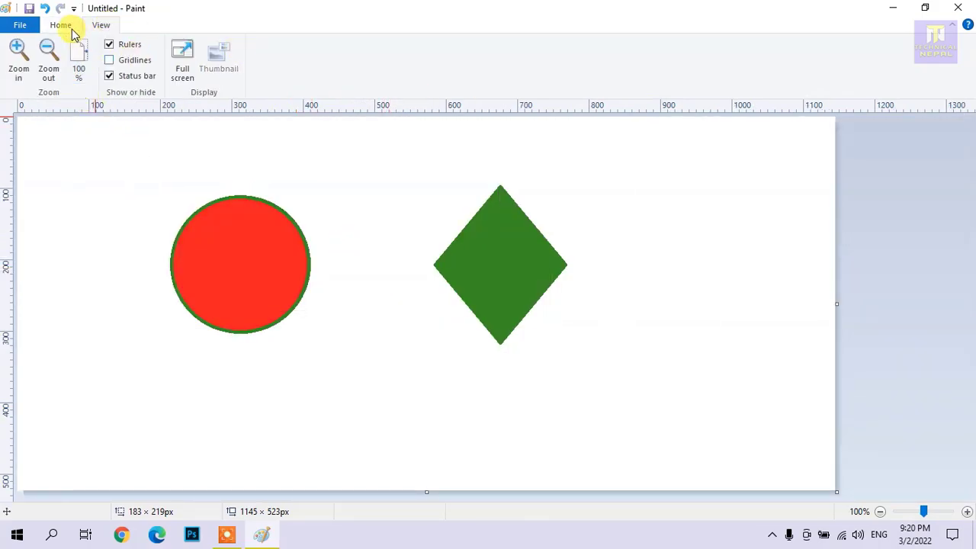
Add a text box about 507 × 46 px above the shapes containing "This is Paint Tutorial".
{"action": "left_click", "coordinate": [72, 30]}
{"action": "left_click", "coordinate": [208, 55]}
{"action": "left_click_drag", "start_coordinate": [159, 139], "coordinate": [522, 173]}
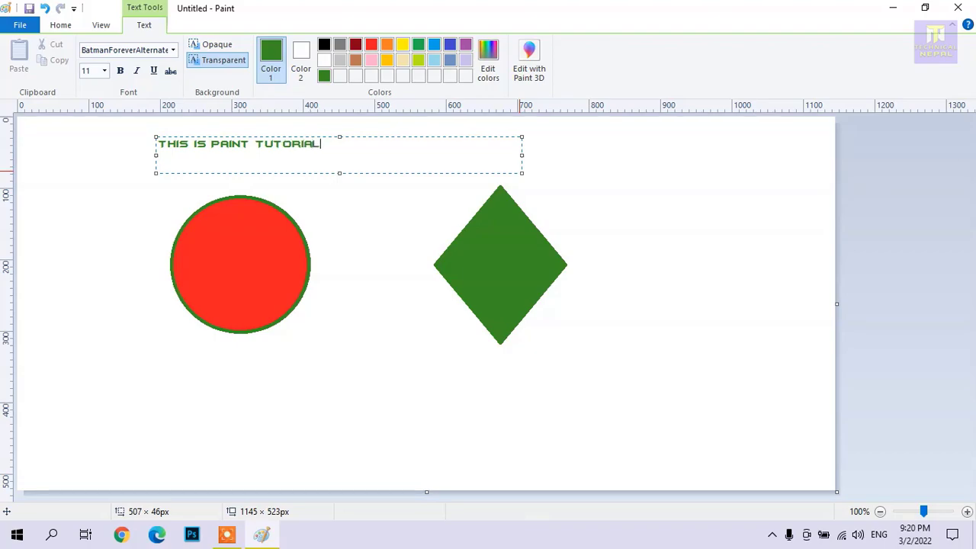
Change the font of the whole "This is Paint Tutorial" text to Arial.
{"action": "left_click_drag", "start_coordinate": [322, 143], "coordinate": [152, 143]}
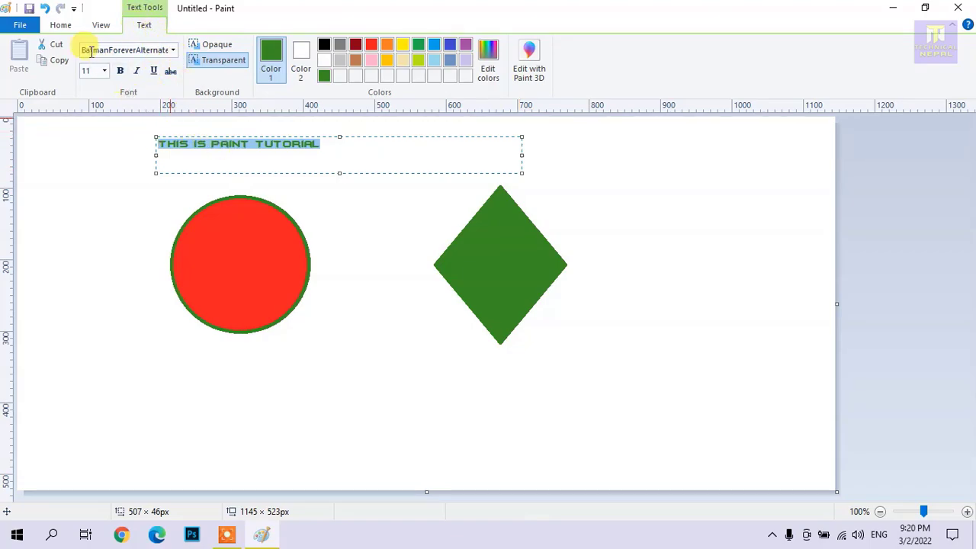
{"action": "left_click", "coordinate": [173, 52]}
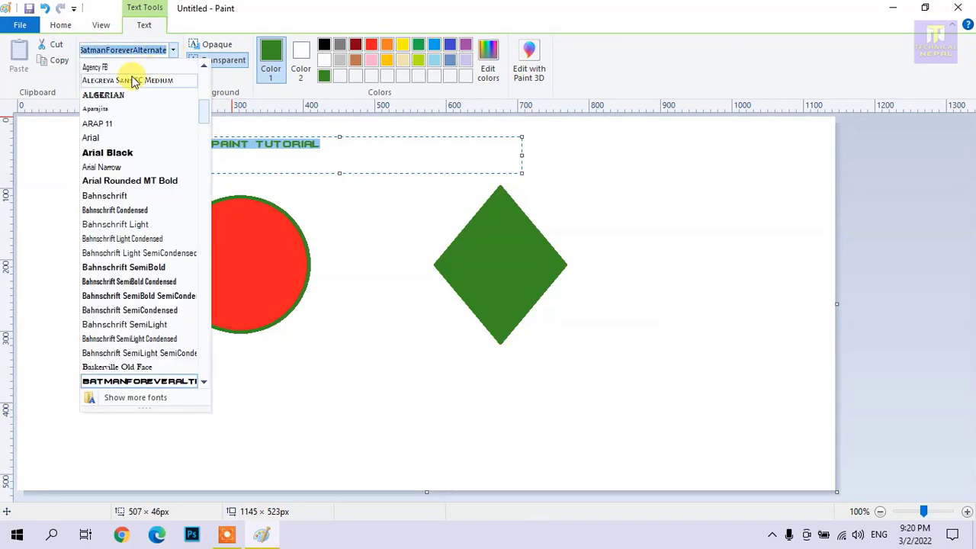
{"action": "left_click", "coordinate": [118, 135]}
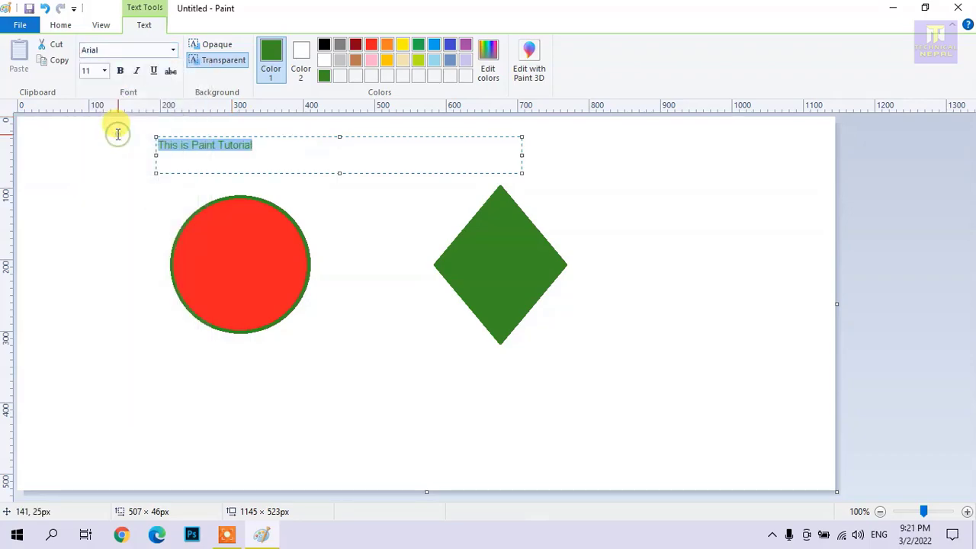
Format the selected title text at size 18 with bold, italic and underline.
{"action": "left_click", "coordinate": [105, 71]}
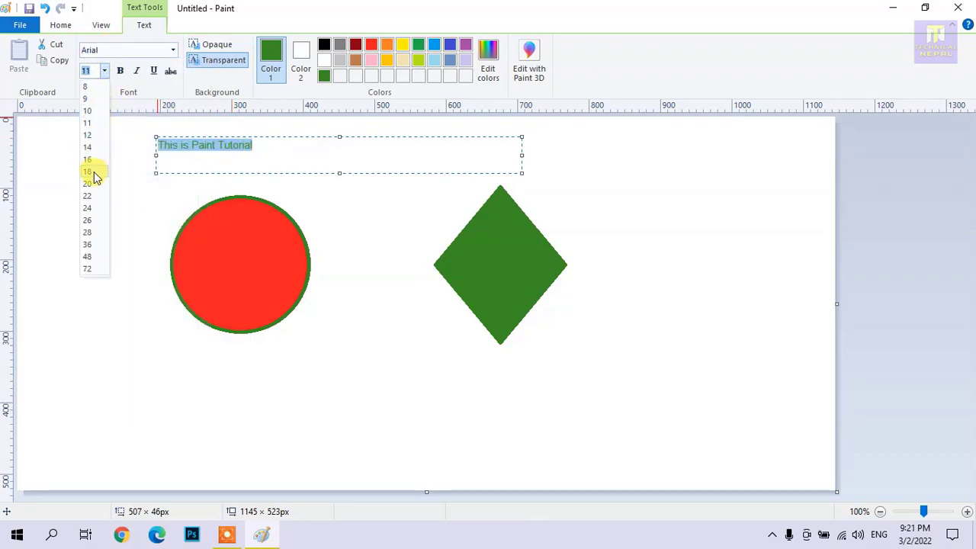
{"action": "left_click", "coordinate": [89, 165]}
{"action": "left_click", "coordinate": [120, 71]}
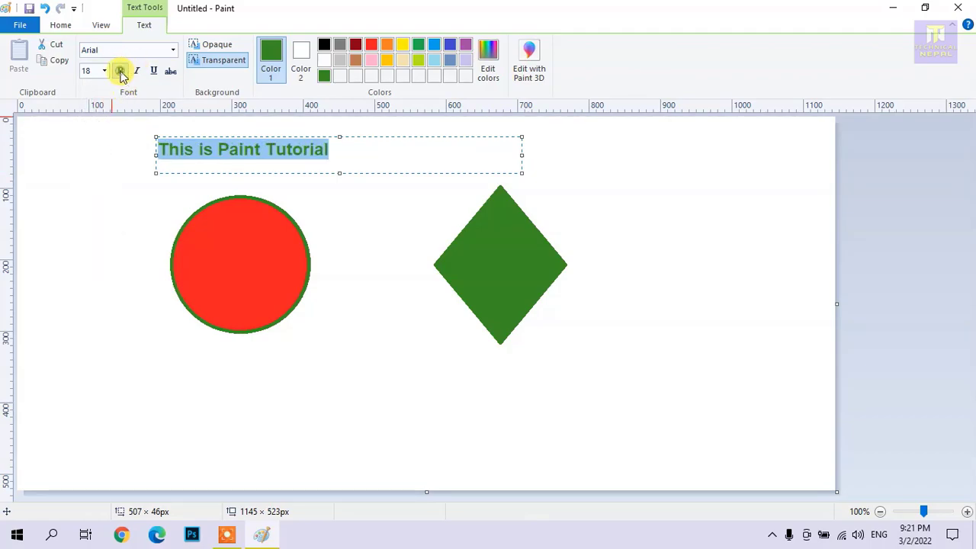
{"action": "left_click", "coordinate": [136, 72]}
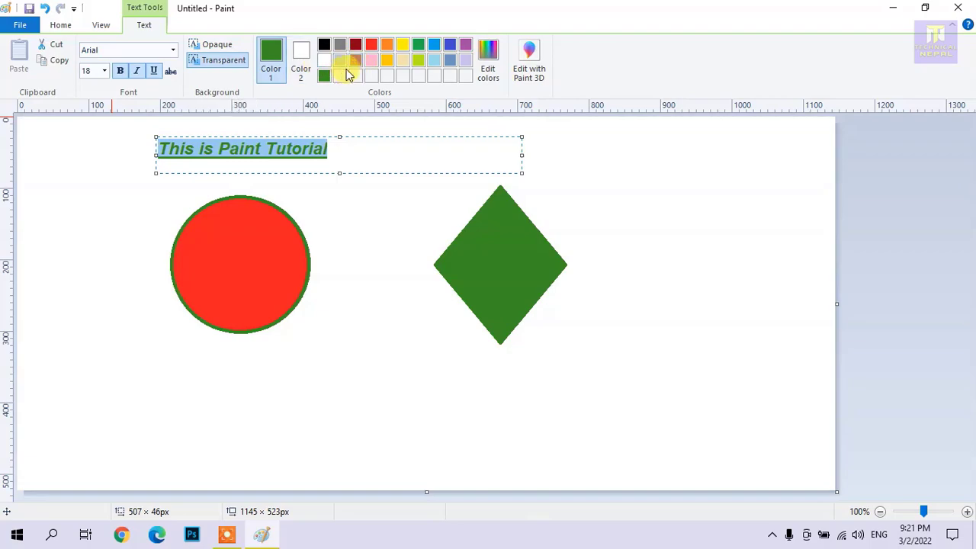
Recolor the selected title text indigo blue and place it on the canvas.
{"action": "left_click", "coordinate": [404, 46]}
{"action": "left_click", "coordinate": [449, 47]}
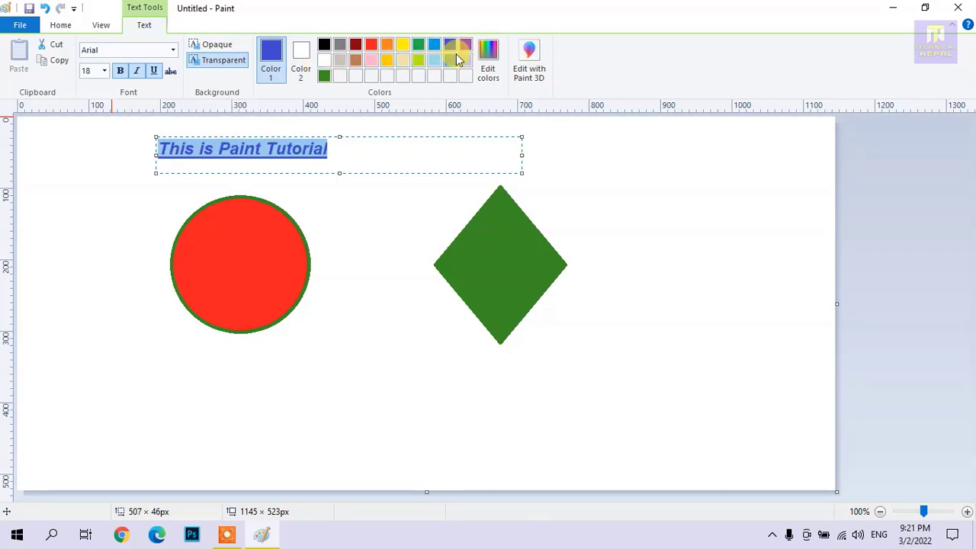
{"action": "left_click", "coordinate": [79, 191]}
{"action": "left_click", "coordinate": [207, 149]}
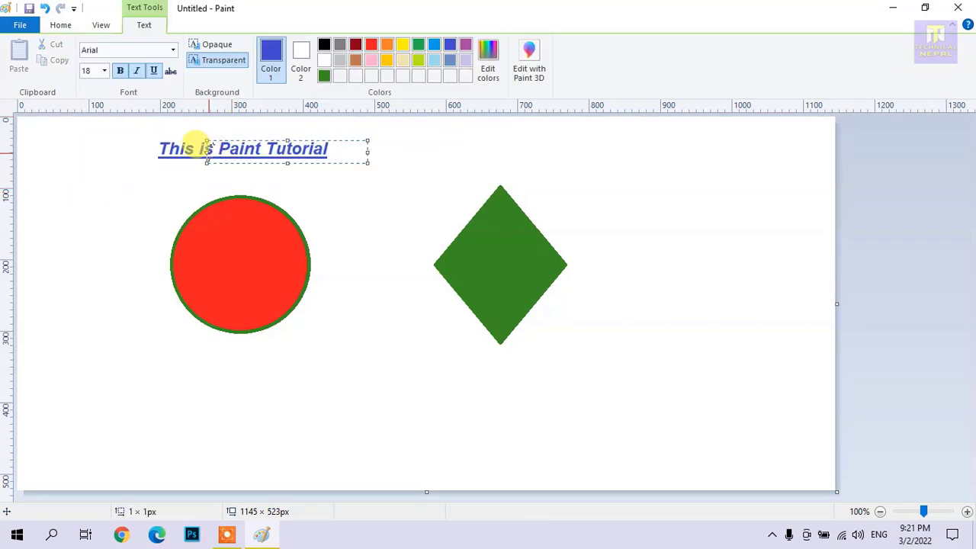
{"action": "left_click_drag", "start_coordinate": [227, 141], "coordinate": [399, 141]}
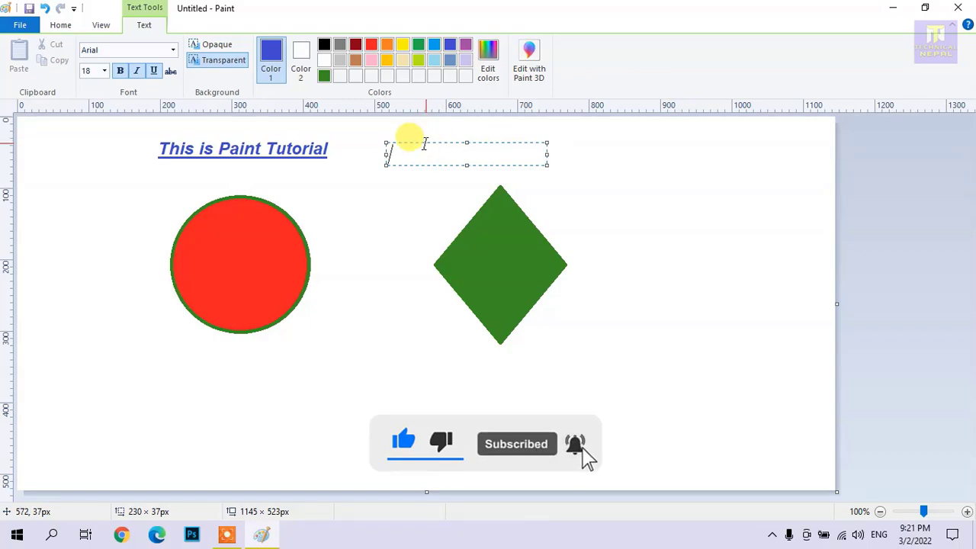
{"action": "left_click", "coordinate": [414, 183]}
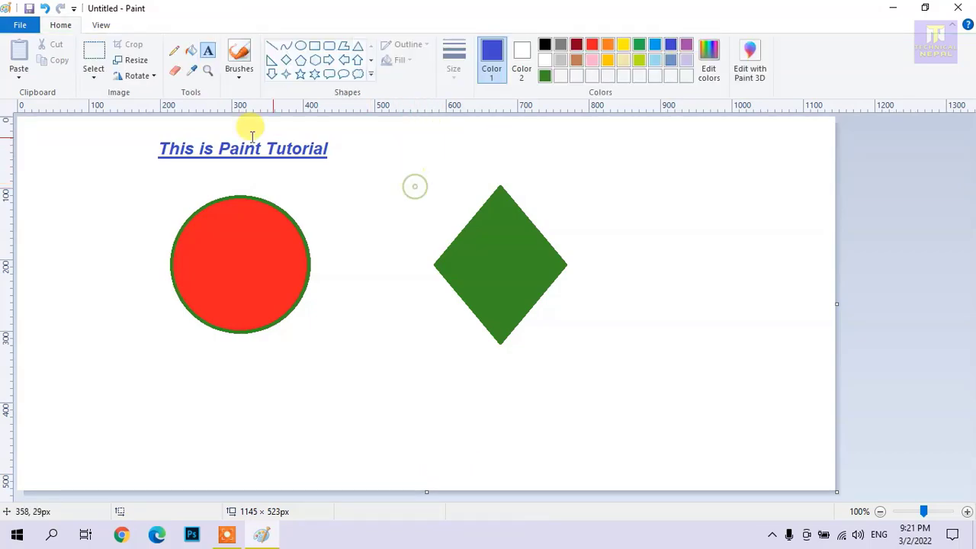
Select the area around the title "This is Paint Tutorial" and enlarge it to about 296 × 60 px.
{"action": "left_click", "coordinate": [95, 57]}
{"action": "mouse_move", "coordinate": [157, 139]}
{"action": "left_mouse_down"}
{"action": "mouse_move", "coordinate": [340, 162]}
{"action": "mouse_move", "coordinate": [316, 151]}
{"action": "mouse_move", "coordinate": [357, 185]}
{"action": "mouse_move", "coordinate": [360, 221]}
{"action": "mouse_move", "coordinate": [323, 259]}
{"action": "mouse_move", "coordinate": [242, 244]}
{"action": "mouse_move", "coordinate": [259, 242]}
{"action": "mouse_move", "coordinate": [255, 148]}
{"action": "mouse_move", "coordinate": [427, 193]}
{"action": "mouse_move", "coordinate": [327, 174]}
{"action": "left_mouse_up"}
{"action": "left_click_drag", "start_coordinate": [277, 157], "coordinate": [287, 158]}
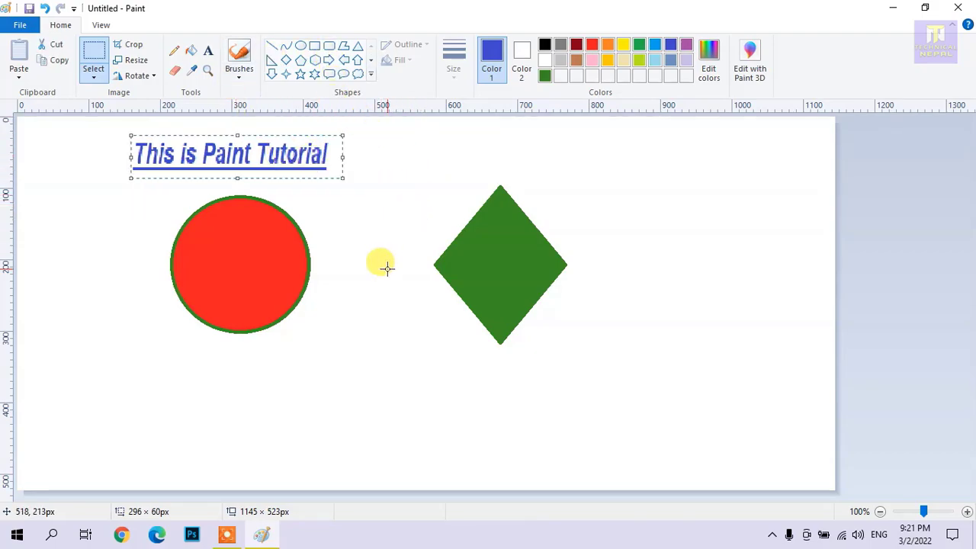
{"action": "left_click", "coordinate": [239, 69]}
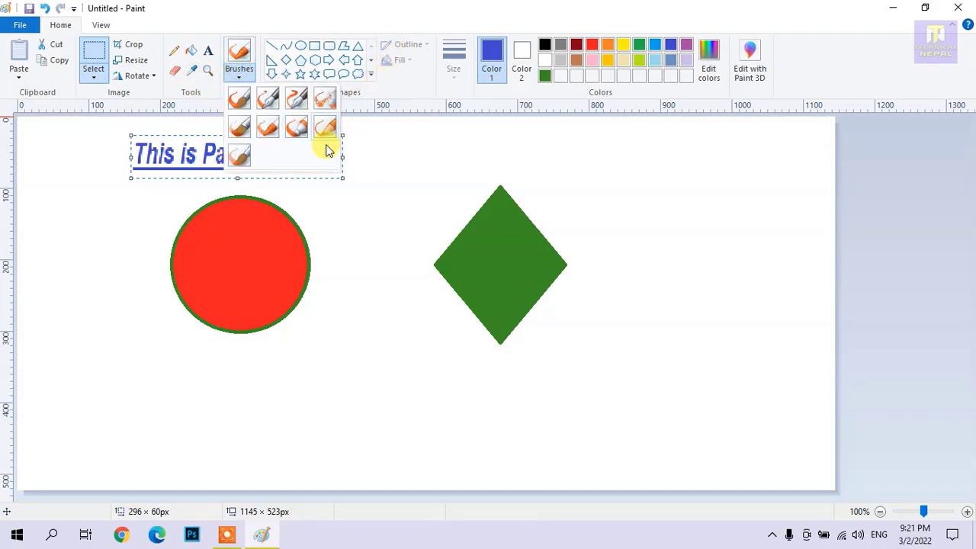
{"action": "left_click", "coordinate": [388, 157]}
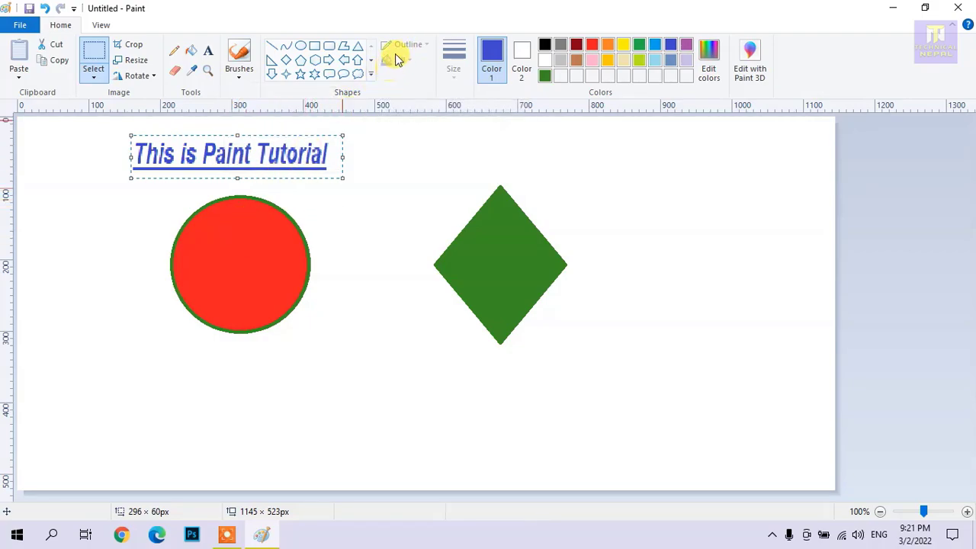
Draw a blue-outlined rectangle about 299 × 131 px to the upper right of the diamond with the Marker shape fill.
{"action": "left_click", "coordinate": [313, 47]}
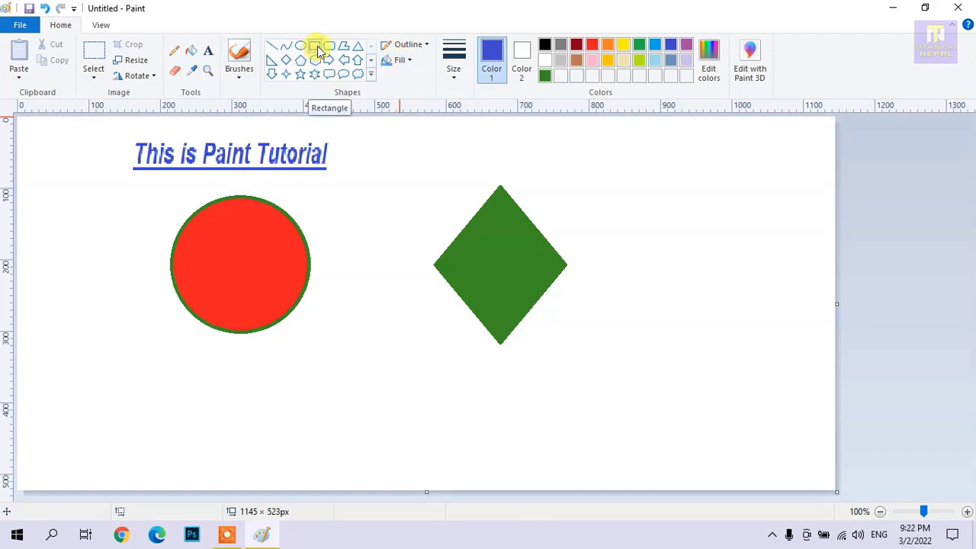
{"action": "left_click", "coordinate": [407, 64]}
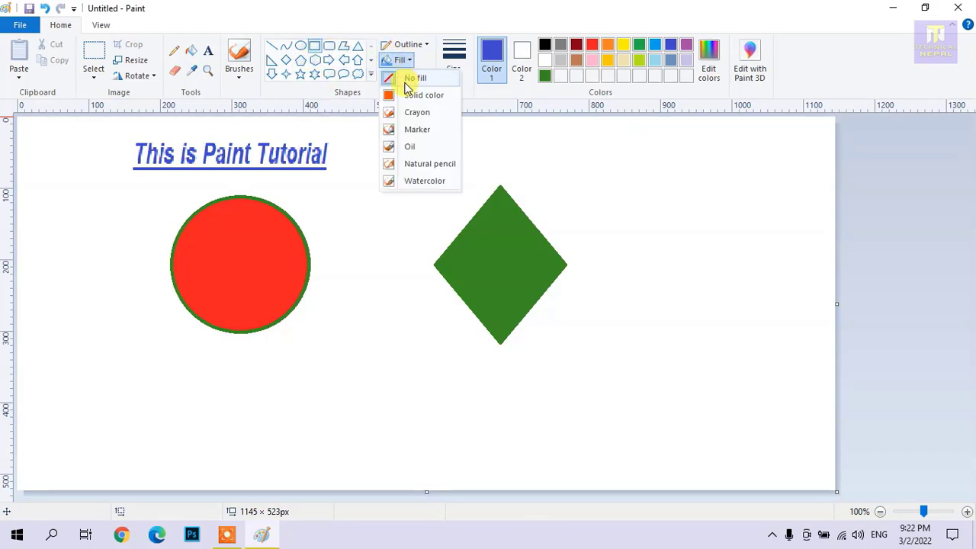
{"action": "left_click", "coordinate": [431, 134]}
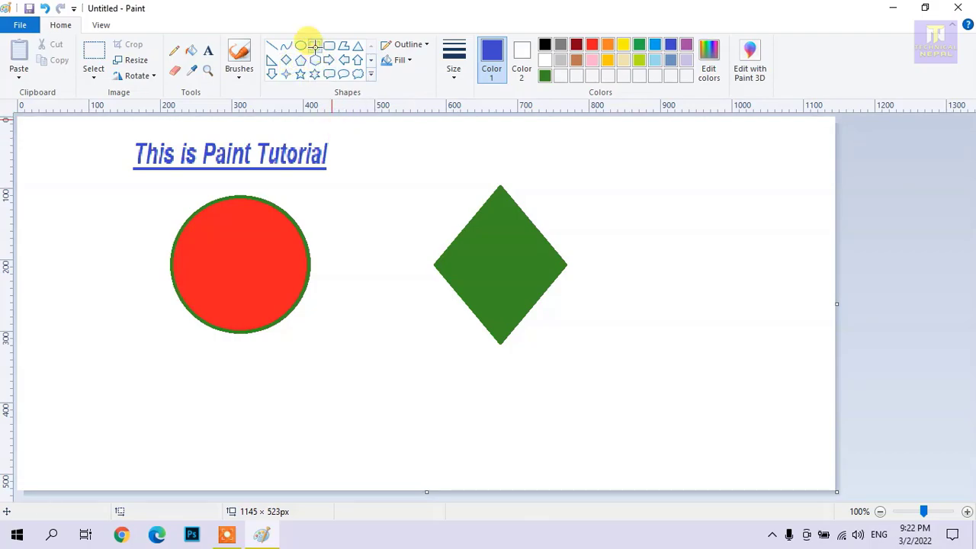
{"action": "left_click_drag", "start_coordinate": [567, 151], "coordinate": [780, 244]}
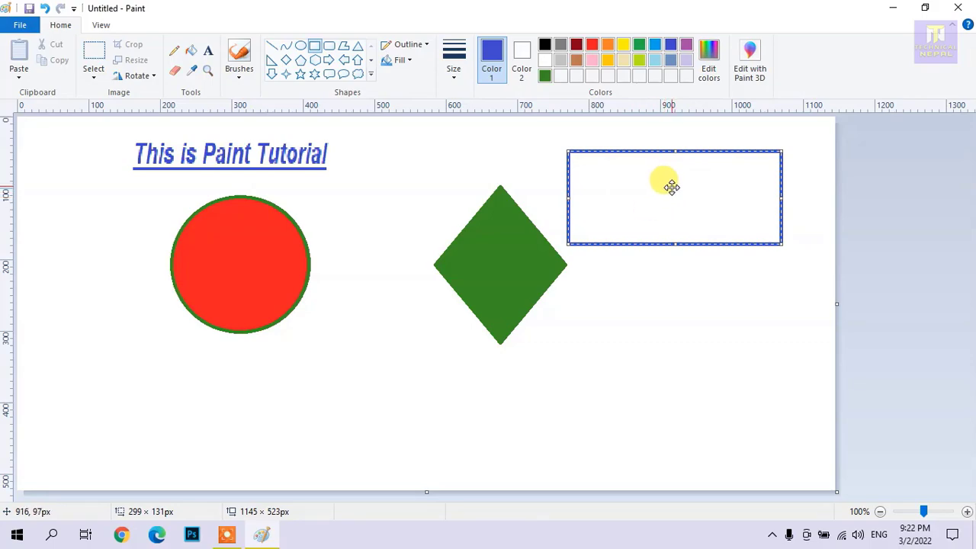
Fill the inside of the blue-outlined rectangle with brown.
{"action": "left_click", "coordinate": [192, 52]}
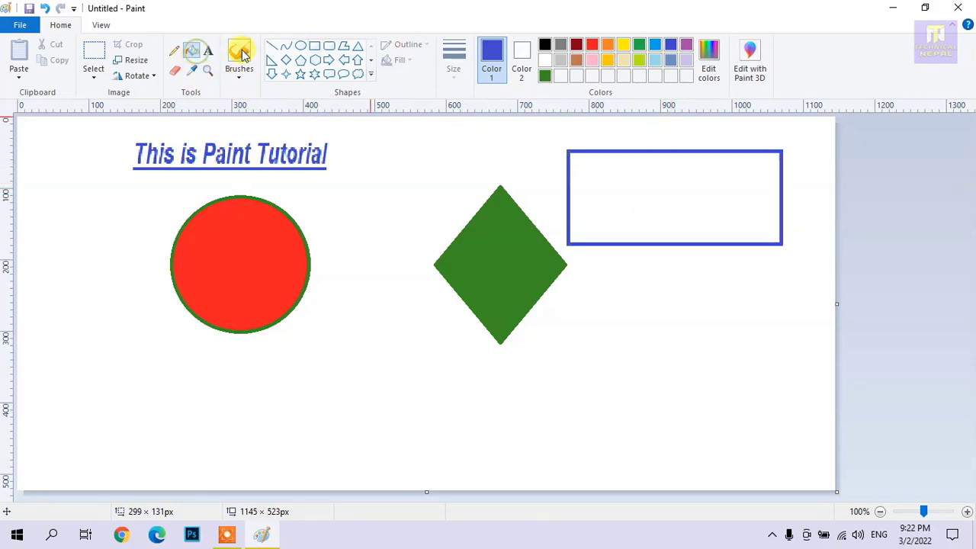
{"action": "left_click", "coordinate": [577, 61]}
{"action": "left_click", "coordinate": [648, 183]}
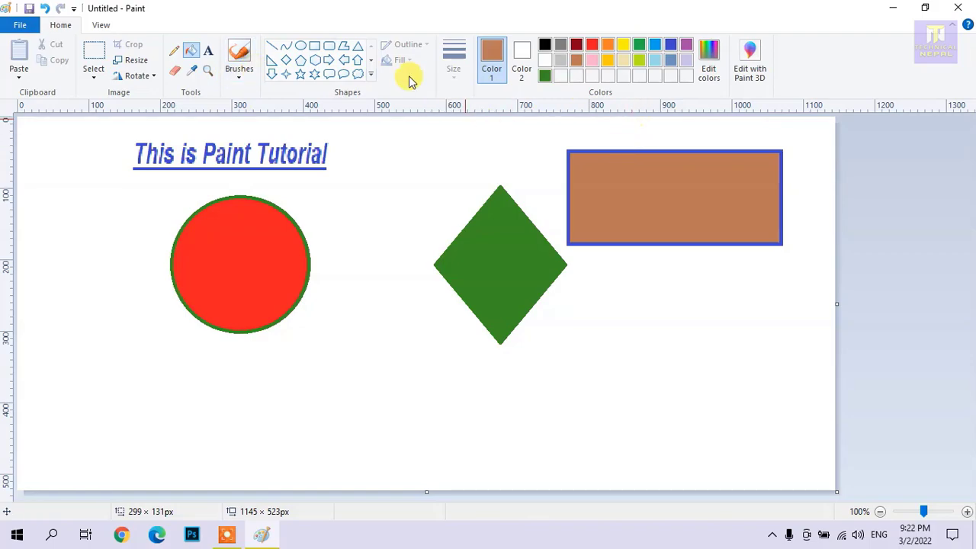
Draw an oval about 104 × 96 px between the circle and diamond with the Watercolor shape fill, and fill its inside brown.
{"action": "left_click", "coordinate": [300, 46]}
{"action": "left_click_drag", "start_coordinate": [365, 163], "coordinate": [440, 232]}
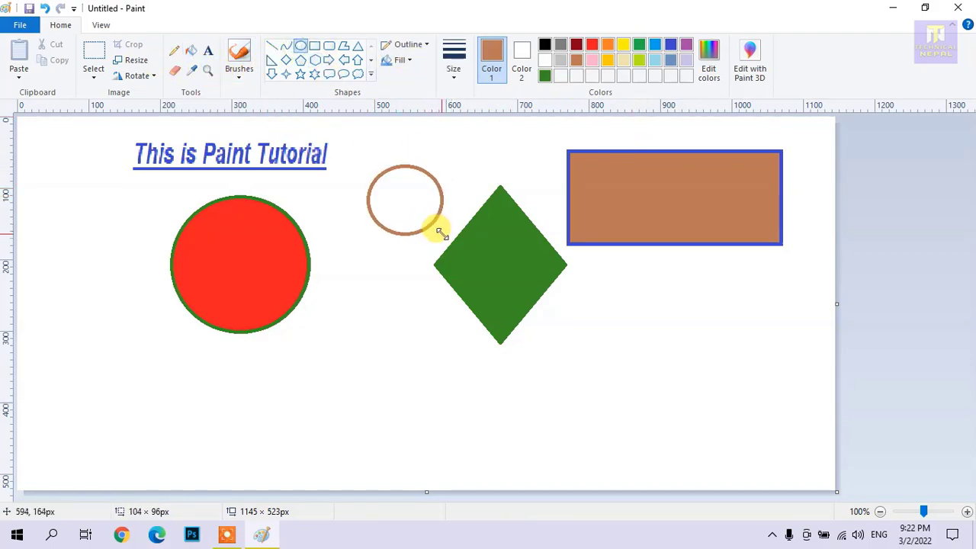
{"action": "left_click", "coordinate": [401, 60]}
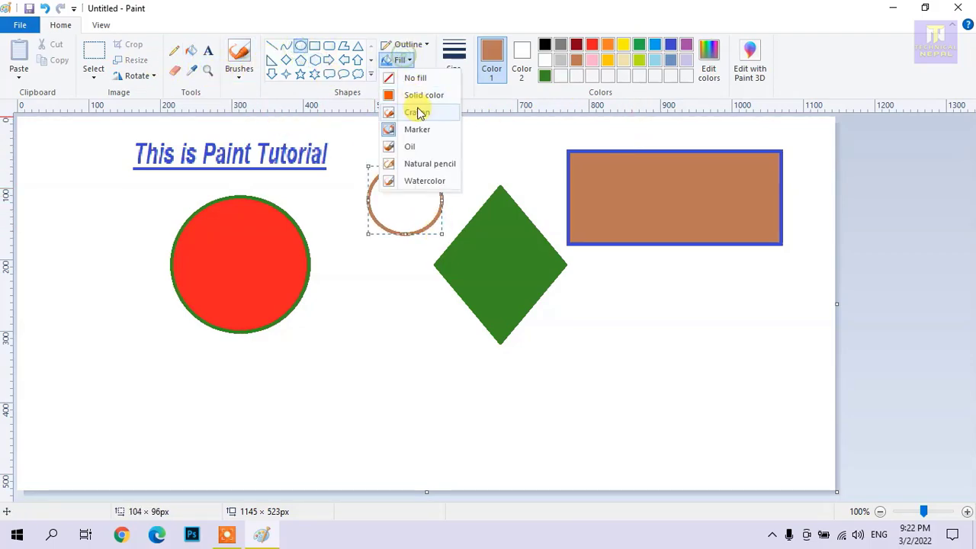
{"action": "left_click", "coordinate": [421, 183]}
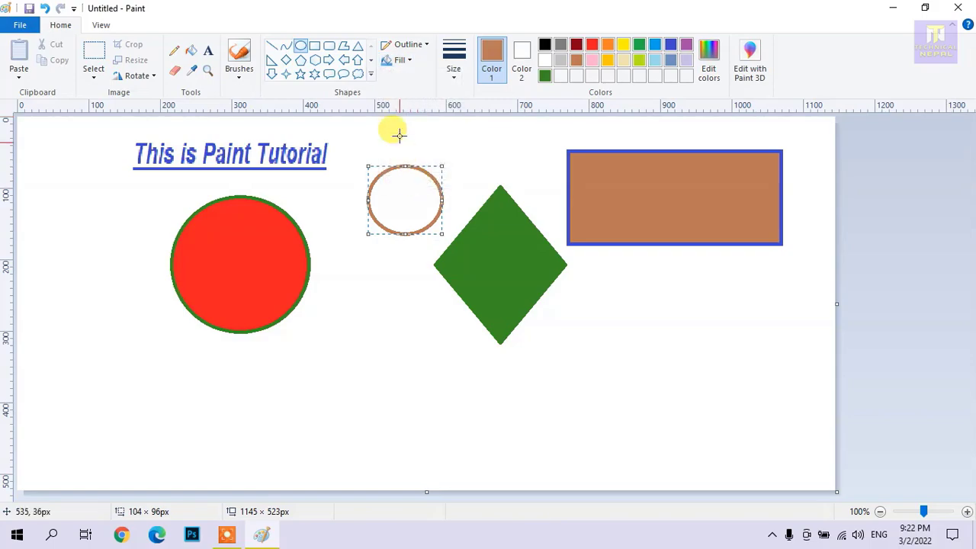
{"action": "left_click", "coordinate": [192, 50]}
{"action": "left_click", "coordinate": [408, 198]}
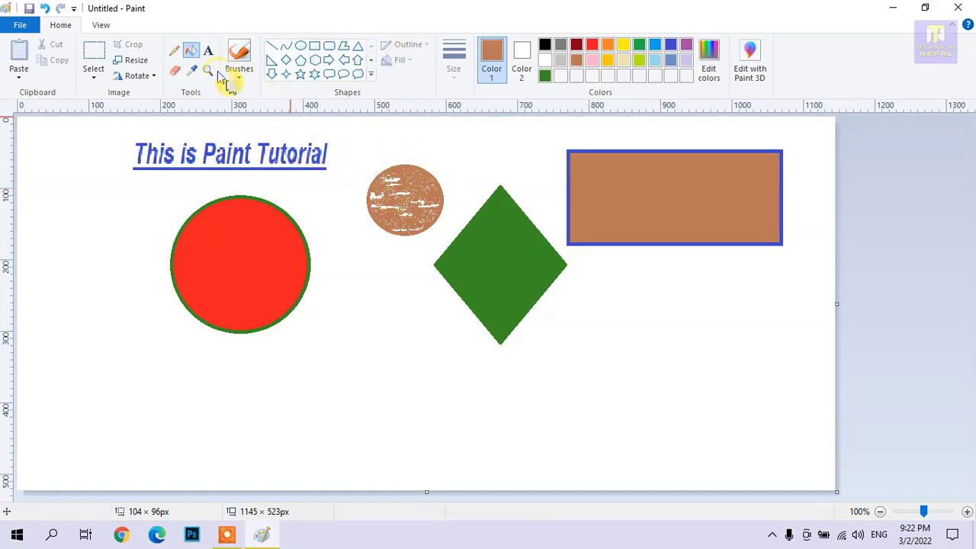
{"action": "left_click", "coordinate": [314, 60]}
{"action": "left_click", "coordinate": [402, 60]}
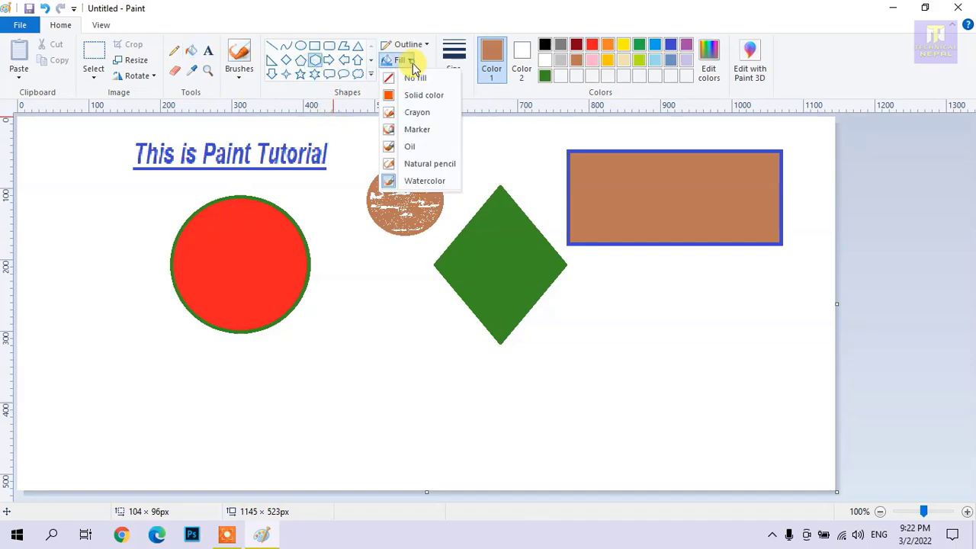
{"action": "left_click", "coordinate": [420, 146]}
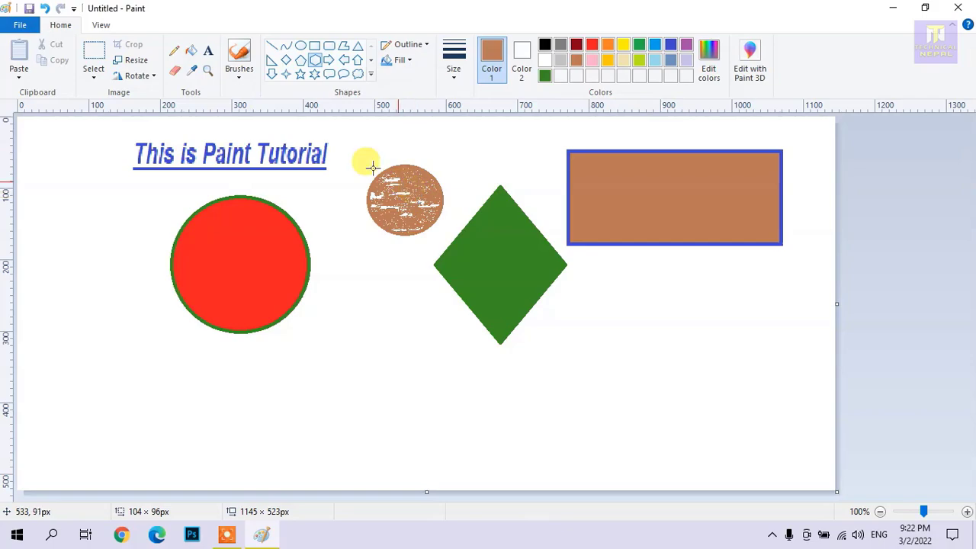
Fill the large green-outlined circle and the diamond with brown.
{"action": "left_click", "coordinate": [193, 53]}
{"action": "left_click", "coordinate": [270, 251]}
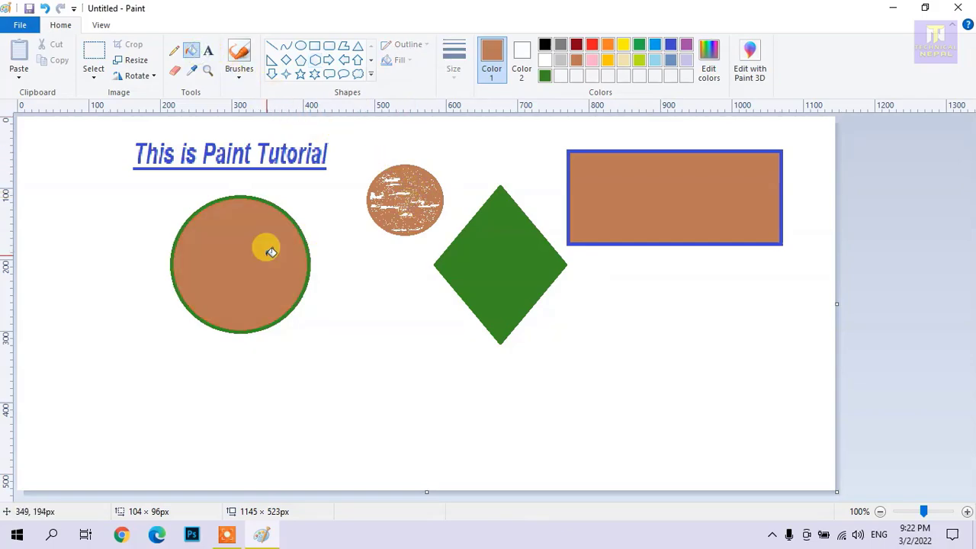
{"action": "left_click", "coordinate": [504, 244]}
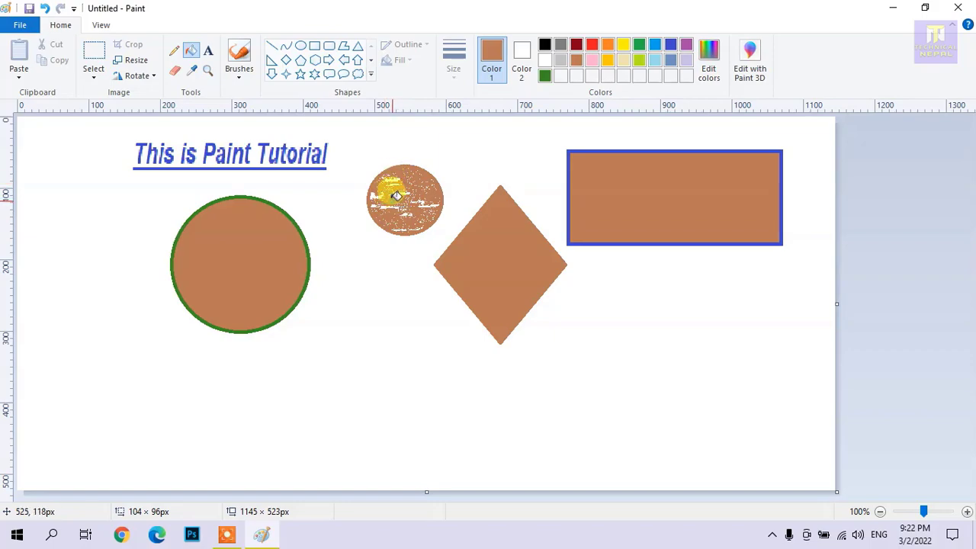
Draw a pentagon about 93 × 80 px above the diamond with the Crayon shape fill, and fill its inside brown.
{"action": "left_click", "coordinate": [302, 61]}
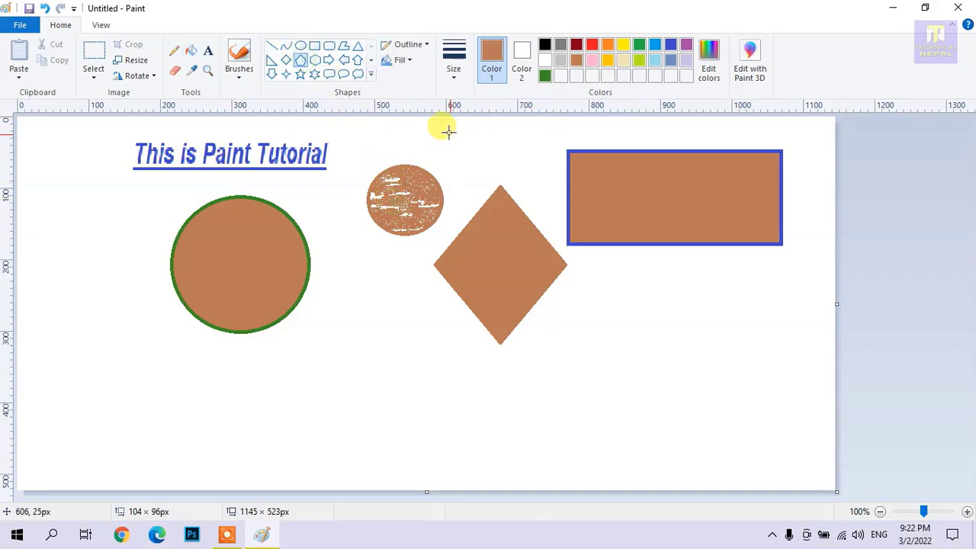
{"action": "left_click", "coordinate": [410, 61]}
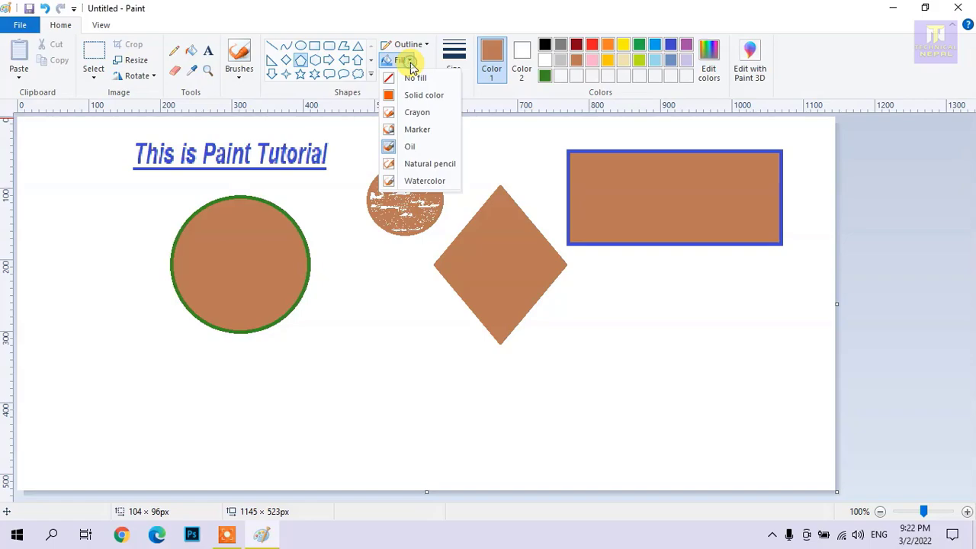
{"action": "left_click", "coordinate": [433, 116]}
{"action": "left_click_drag", "start_coordinate": [458, 130], "coordinate": [524, 187]}
{"action": "left_click", "coordinate": [196, 51]}
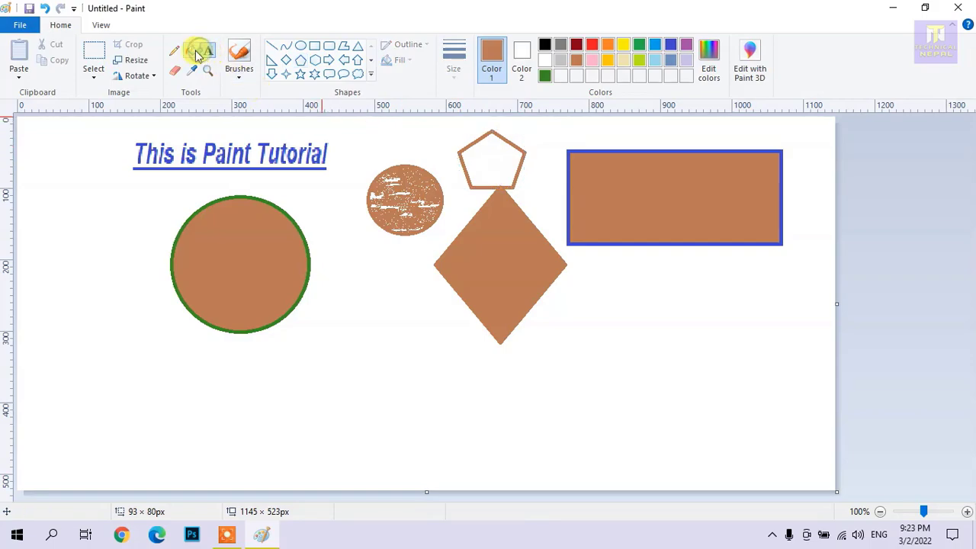
{"action": "left_click", "coordinate": [495, 157]}
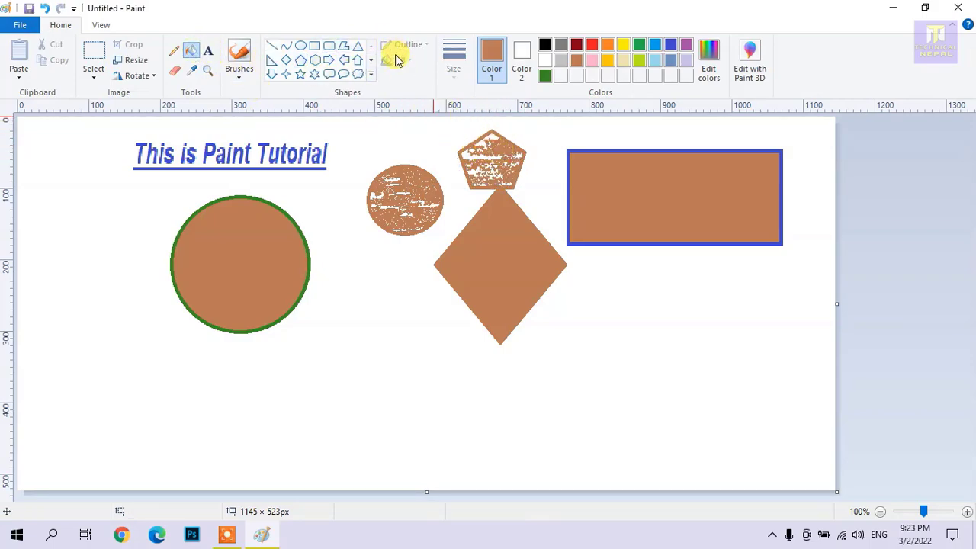
Draw a right triangle about 162 × 168 px below and between the circle and diamond with No fill, and fill its inside brown.
{"action": "left_click", "coordinate": [272, 60]}
{"action": "left_click_drag", "start_coordinate": [325, 291], "coordinate": [440, 410]}
{"action": "left_click", "coordinate": [410, 63]}
{"action": "left_click", "coordinate": [419, 84]}
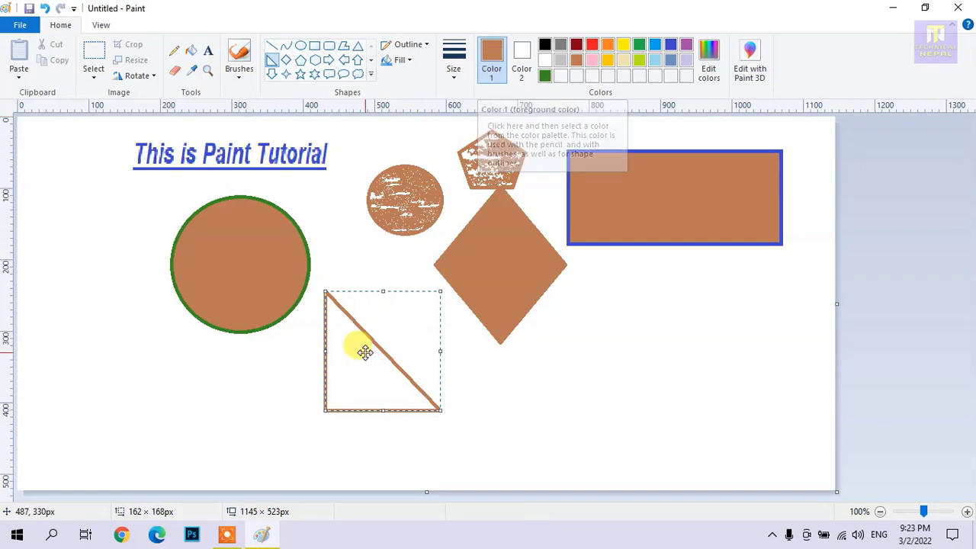
{"action": "left_click", "coordinate": [190, 53]}
{"action": "left_click", "coordinate": [370, 385]}
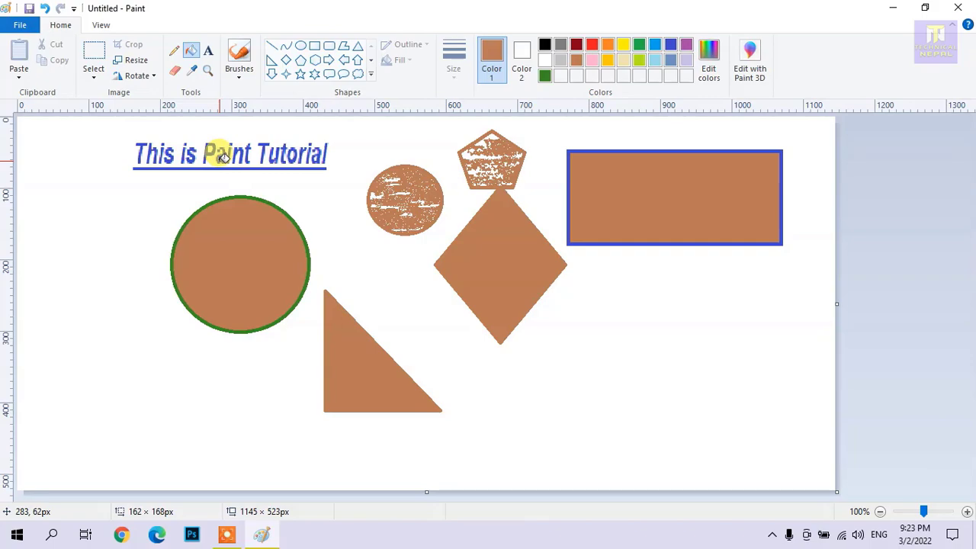
Draw a rectangle about 124 × 267 px left of the large circle and rotate it right 90° twice and left 90° once.
{"action": "left_click", "coordinate": [315, 45]}
{"action": "left_click_drag", "start_coordinate": [42, 241], "coordinate": [133, 433]}
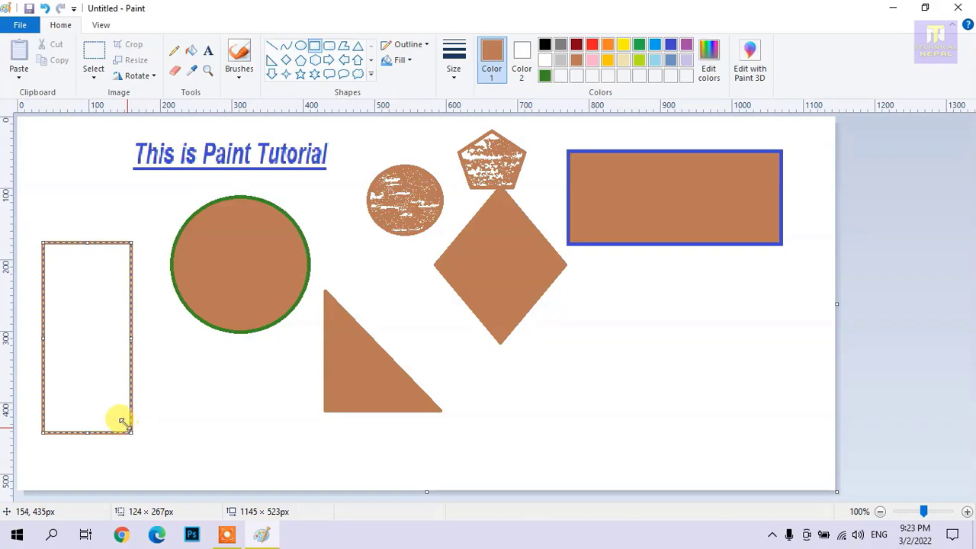
{"action": "left_click", "coordinate": [137, 79]}
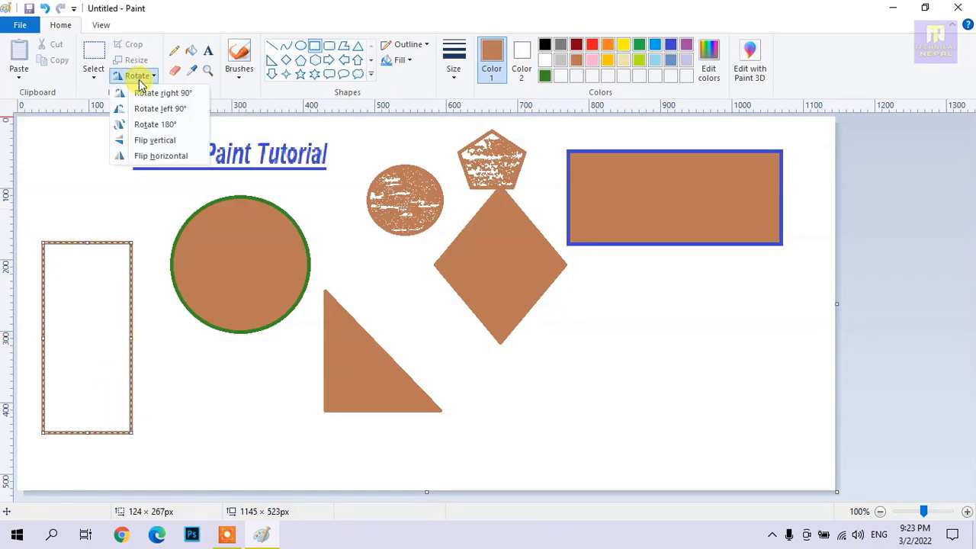
{"action": "left_click", "coordinate": [178, 94]}
{"action": "left_click", "coordinate": [145, 79]}
{"action": "left_click", "coordinate": [153, 93]}
{"action": "left_click", "coordinate": [147, 77]}
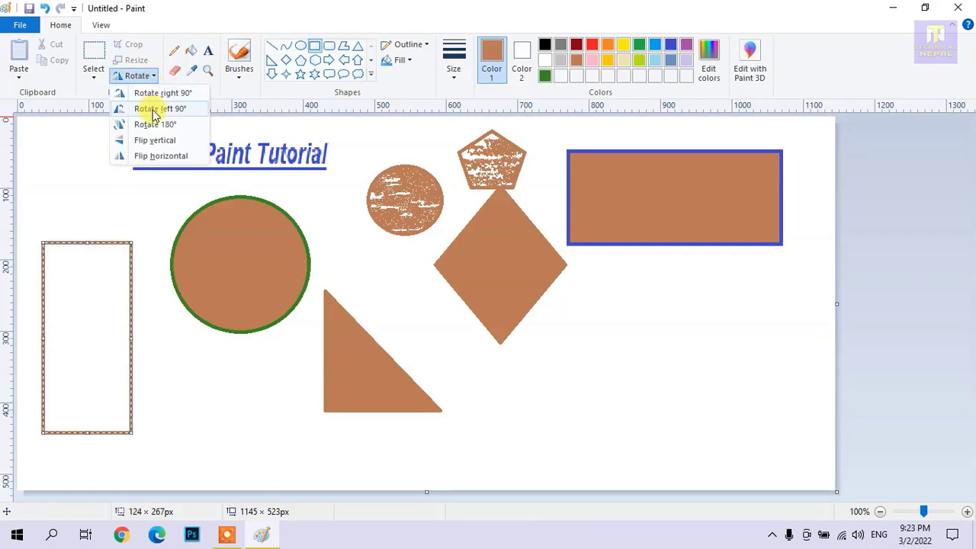
{"action": "left_click", "coordinate": [155, 111]}
Flip the rotated rectangle vertically once and horizontally twice.
{"action": "left_click", "coordinate": [145, 76]}
{"action": "left_click", "coordinate": [152, 138]}
{"action": "left_click", "coordinate": [137, 76]}
{"action": "left_click", "coordinate": [157, 155]}
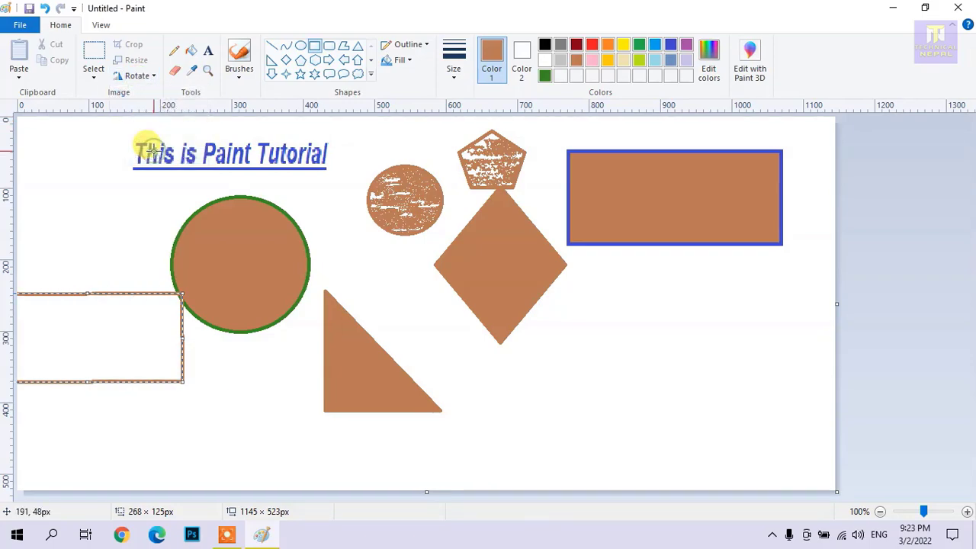
{"action": "left_click", "coordinate": [141, 75]}
{"action": "left_click", "coordinate": [157, 155]}
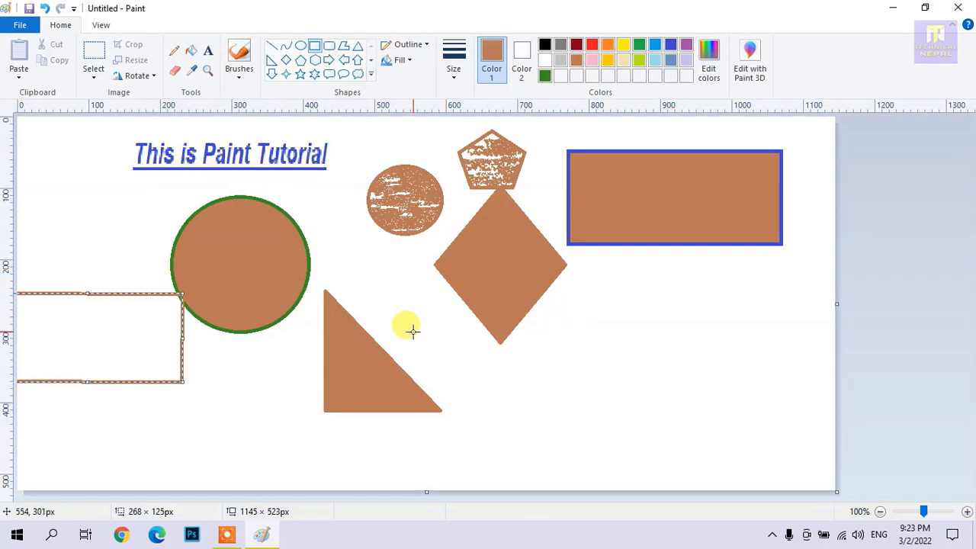
Delete everything on the canvas.
{"action": "key", "text": "ctrl+a"}
{"action": "key", "text": "Delete"}
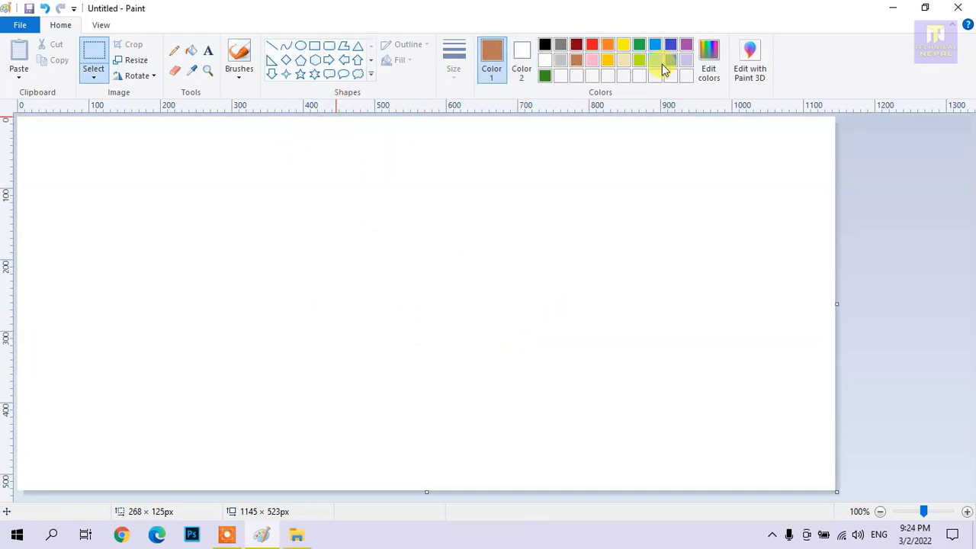
Open the hqdefault picture from the desktop in a maximized Photos window as a drawing reference, and return to Paint.
{"action": "left_click", "coordinate": [891, 10]}
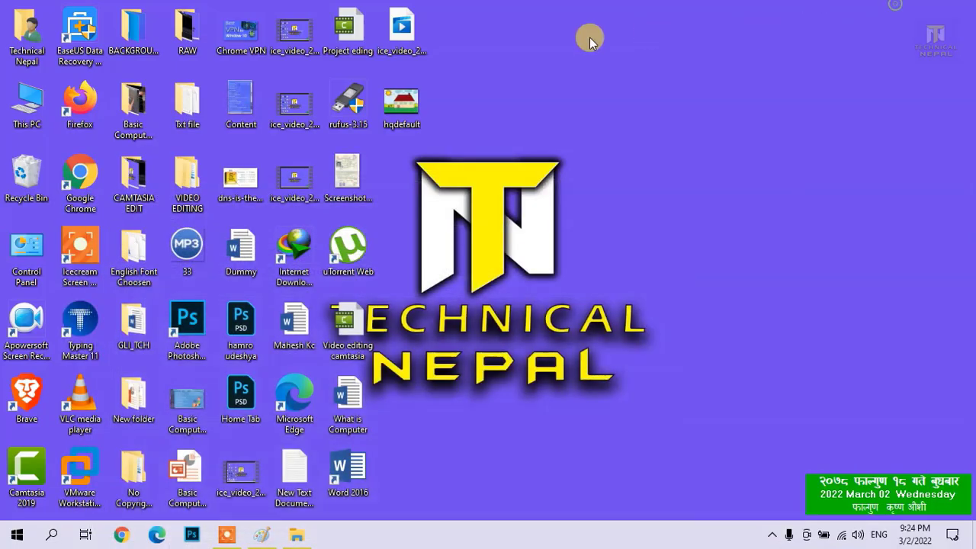
{"action": "double_click", "coordinate": [415, 95]}
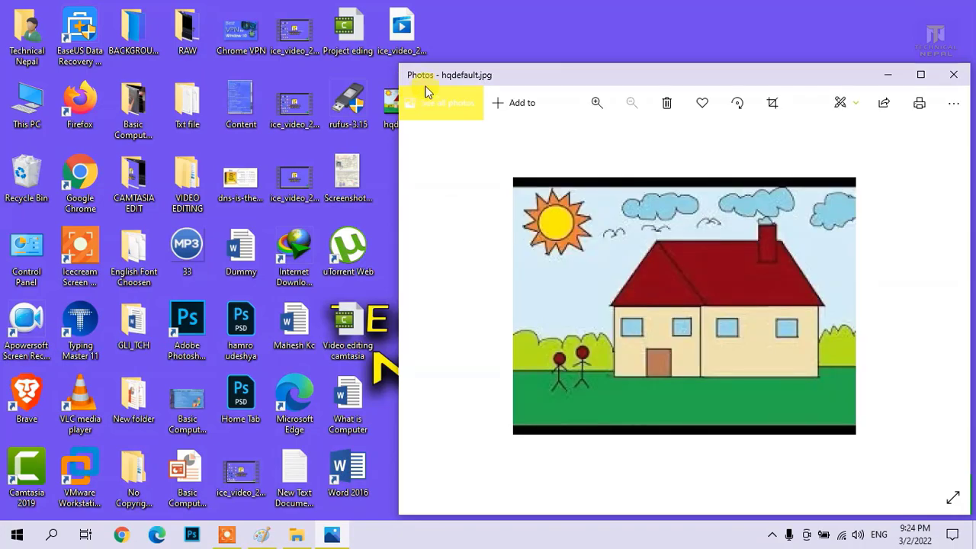
{"action": "left_click_drag", "start_coordinate": [531, 74], "coordinate": [415, 3]}
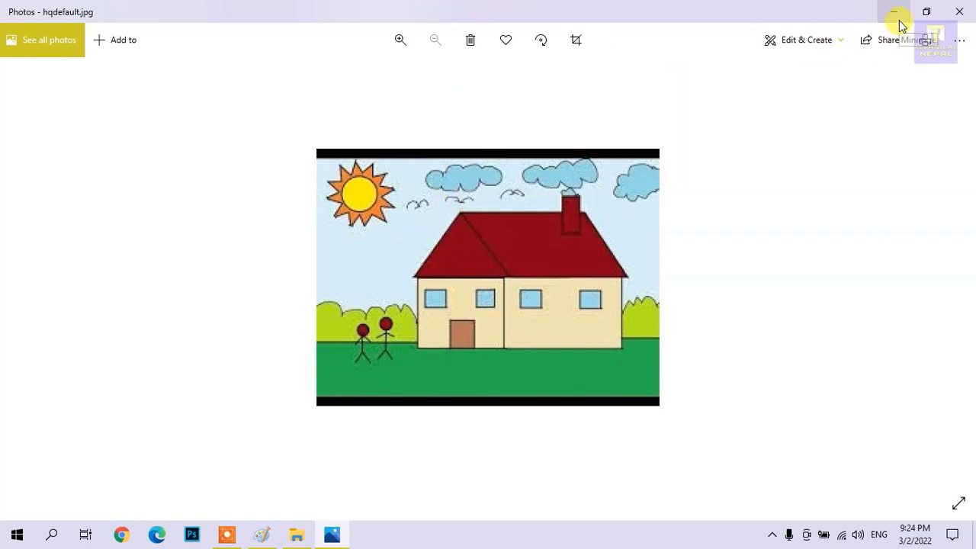
{"action": "double_click", "coordinate": [707, 11]}
{"action": "double_click", "coordinate": [721, 20]}
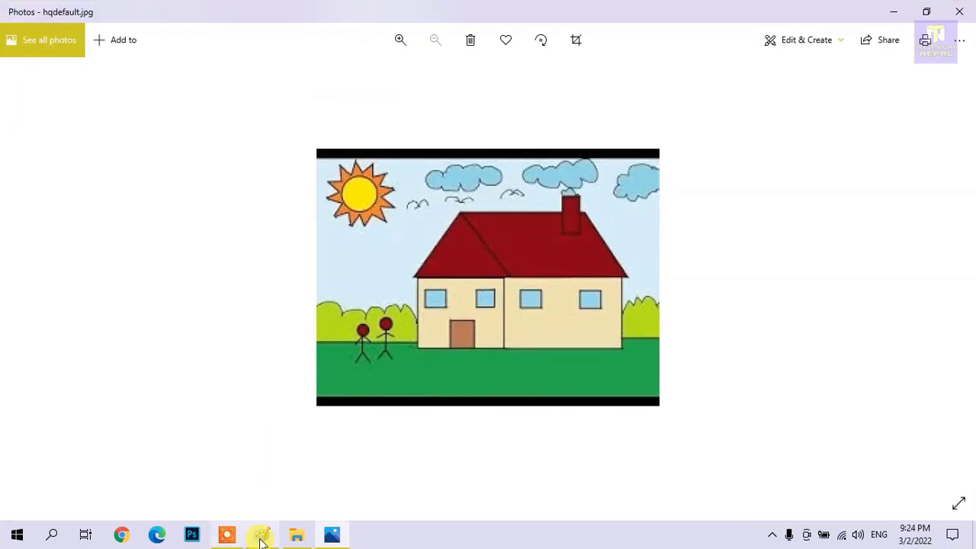
{"action": "left_click_drag", "start_coordinate": [277, 541], "coordinate": [298, 543]}
{"action": "left_click", "coordinate": [297, 538]}
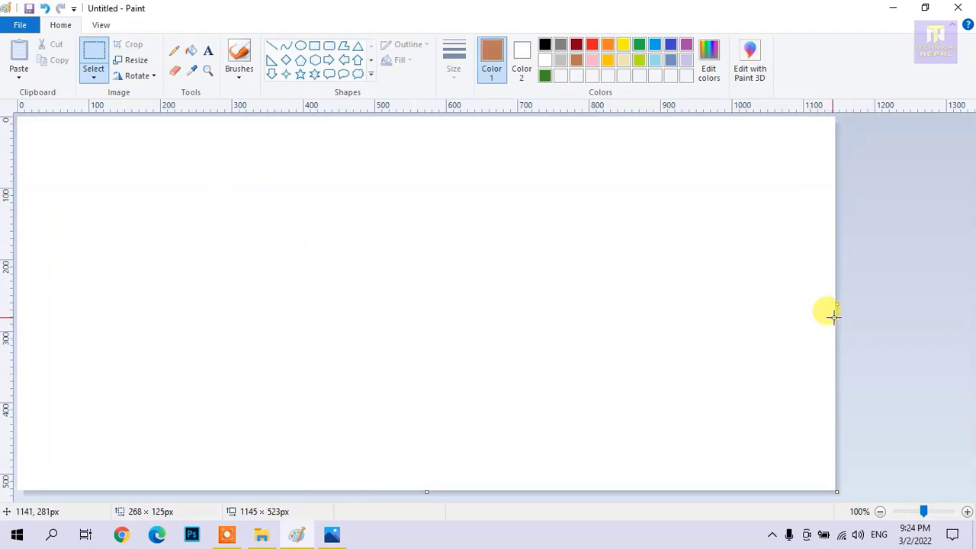
Narrow the canvas to 903 × 523 px and compare it with the reference house picture in Photos.
{"action": "left_click_drag", "start_coordinate": [840, 307], "coordinate": [662, 313]}
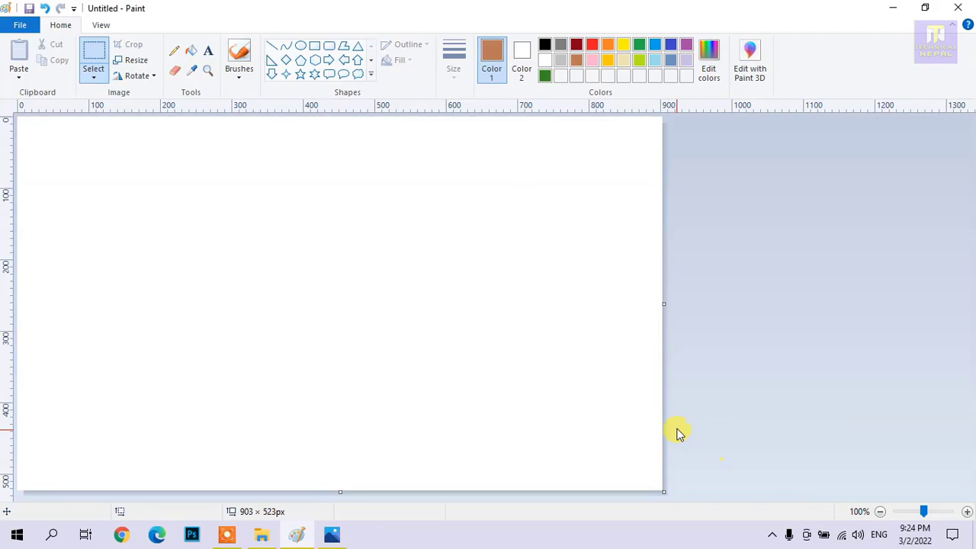
{"action": "left_click", "coordinate": [330, 536]}
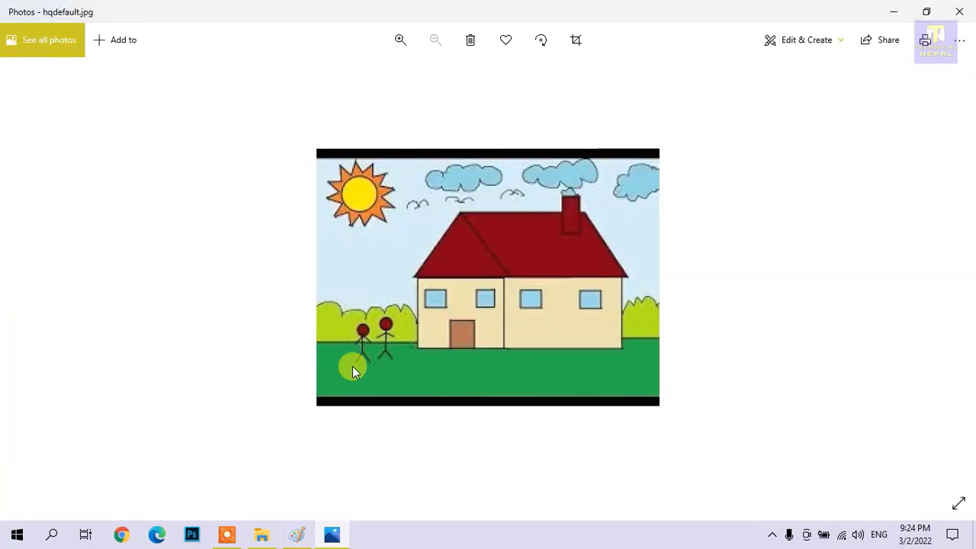
{"action": "left_click", "coordinate": [306, 539]}
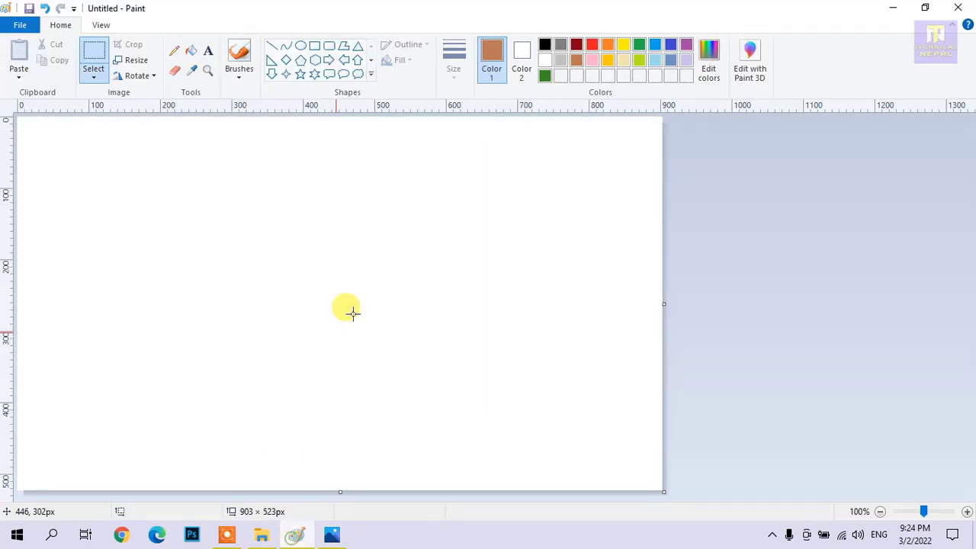
Draw a horizontal ground line about 925 px long across the lower canvas, and fill the area below and the line dark green.
{"action": "left_click", "coordinate": [272, 47]}
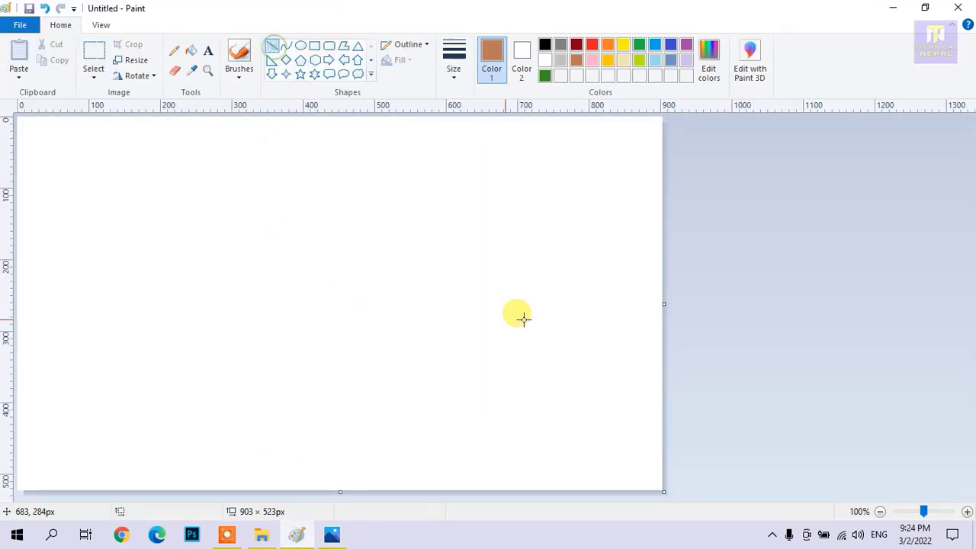
{"action": "left_click_drag", "start_coordinate": [657, 413], "coordinate": [14, 374]}
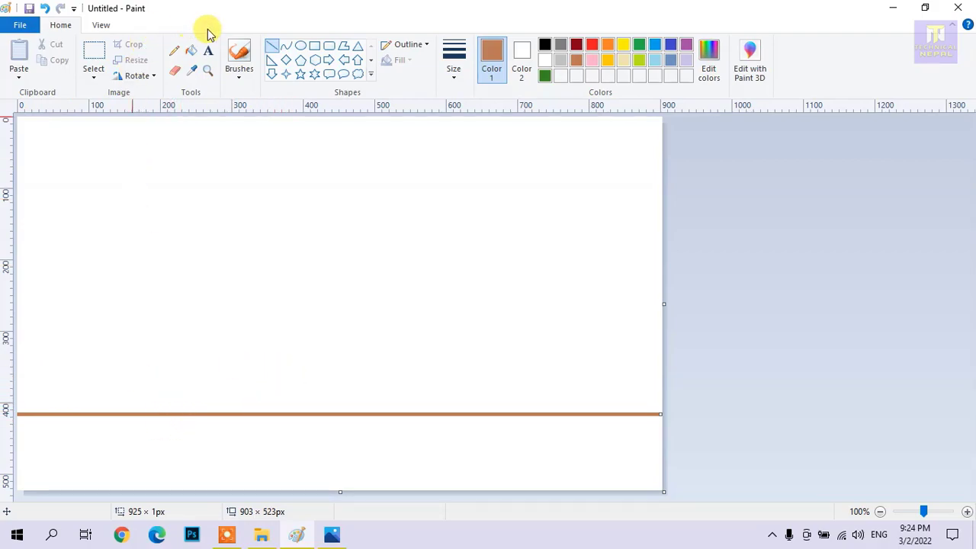
{"action": "left_click", "coordinate": [195, 50]}
{"action": "left_click", "coordinate": [545, 75]}
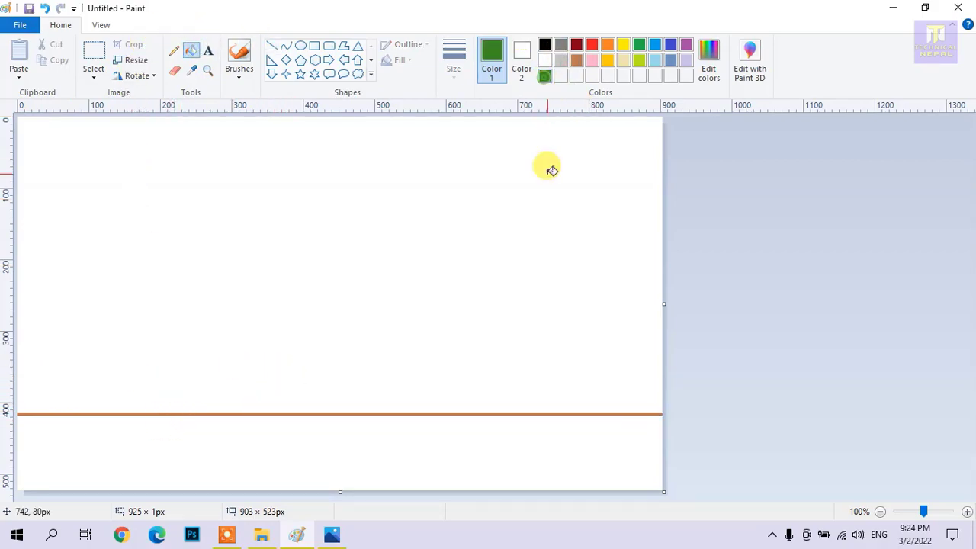
{"action": "left_click", "coordinate": [430, 460]}
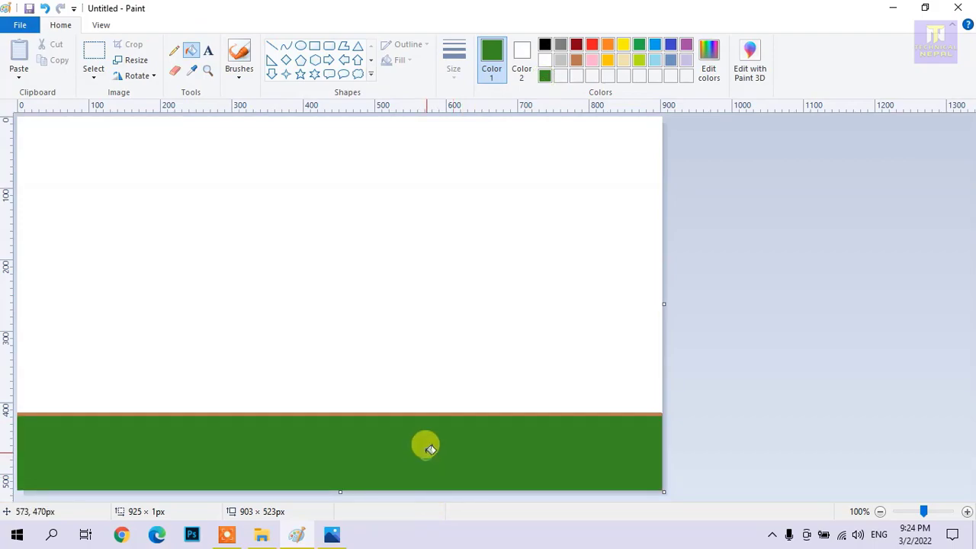
{"action": "left_click", "coordinate": [376, 412]}
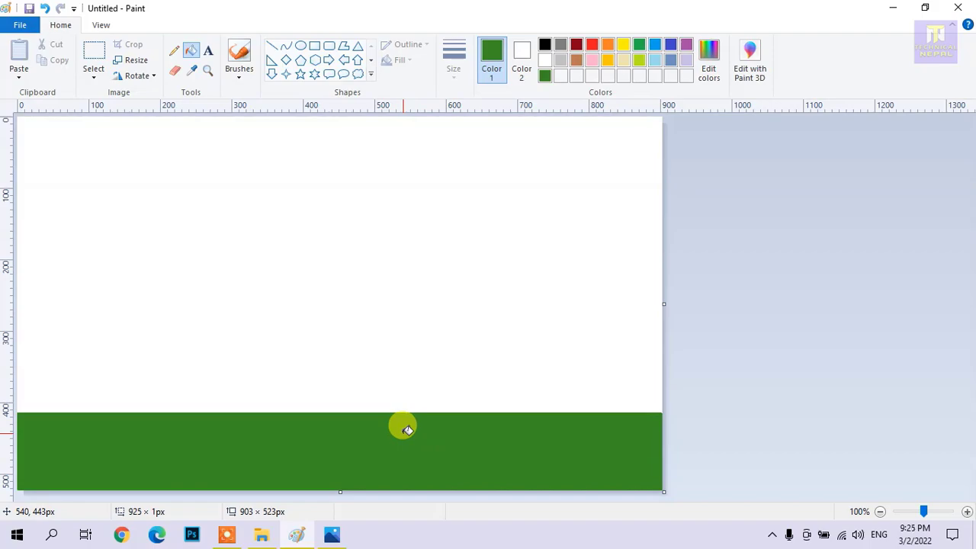
Draw the roof's front gable with a slanted green line about 91 × 141 px, moved left, and another about 96 × 132 px from its peak.
{"action": "left_click", "coordinate": [331, 535]}
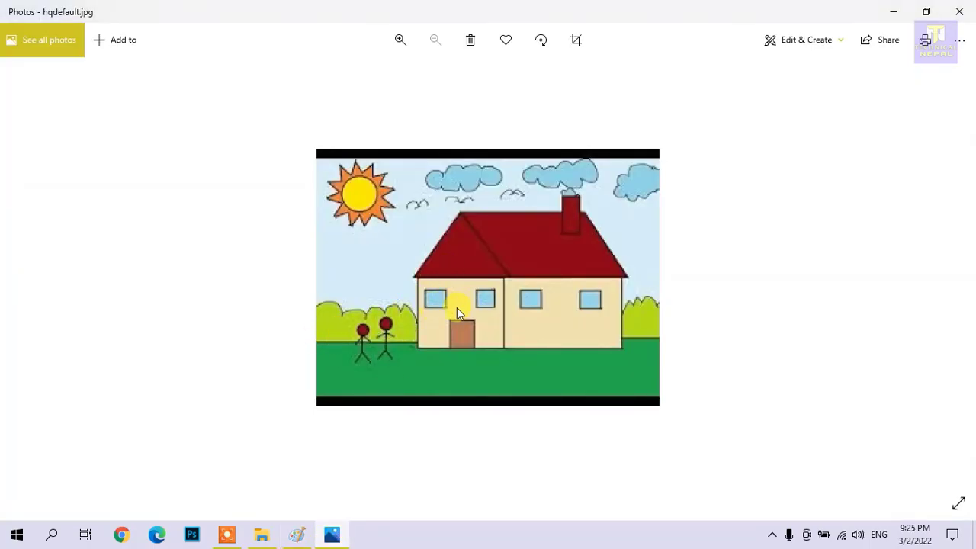
{"action": "left_click", "coordinate": [299, 533]}
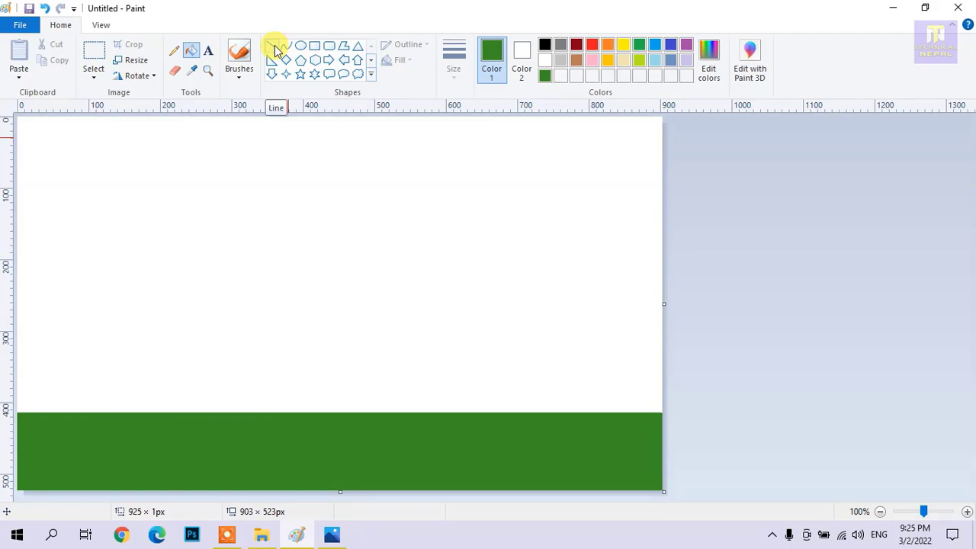
{"action": "left_click", "coordinate": [273, 47]}
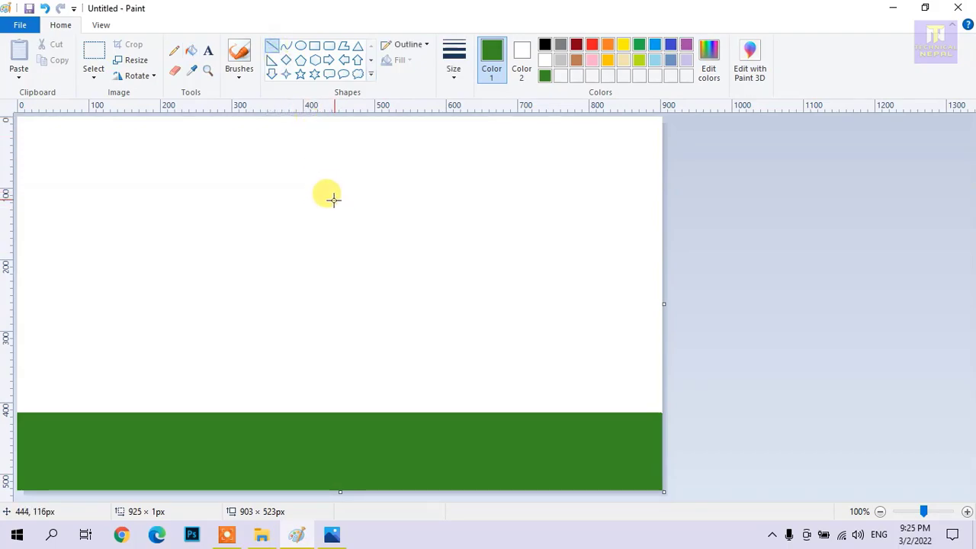
{"action": "mouse_move", "coordinate": [330, 210]}
{"action": "left_mouse_down"}
{"action": "mouse_move", "coordinate": [370, 253]}
{"action": "mouse_move", "coordinate": [394, 308]}
{"action": "left_mouse_up"}
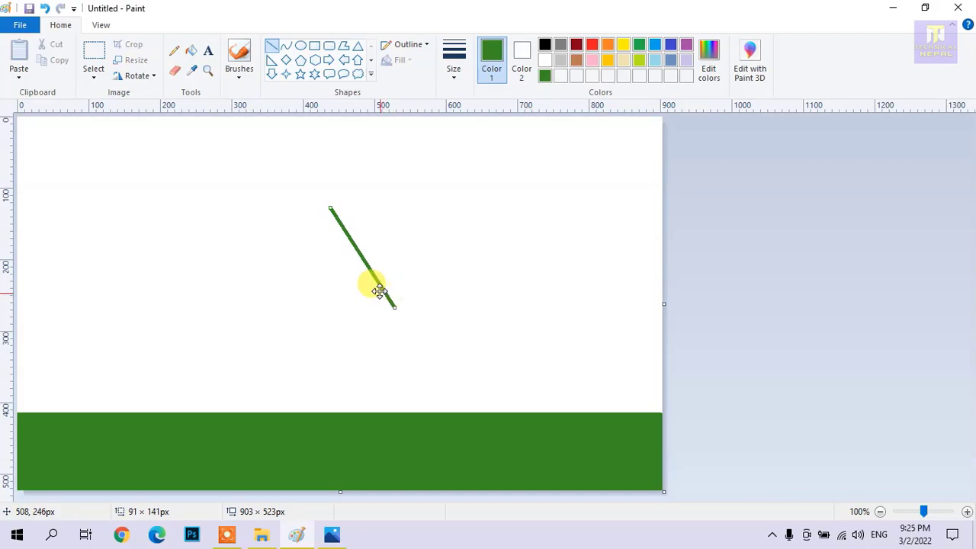
{"action": "left_click_drag", "start_coordinate": [370, 272], "coordinate": [320, 277]}
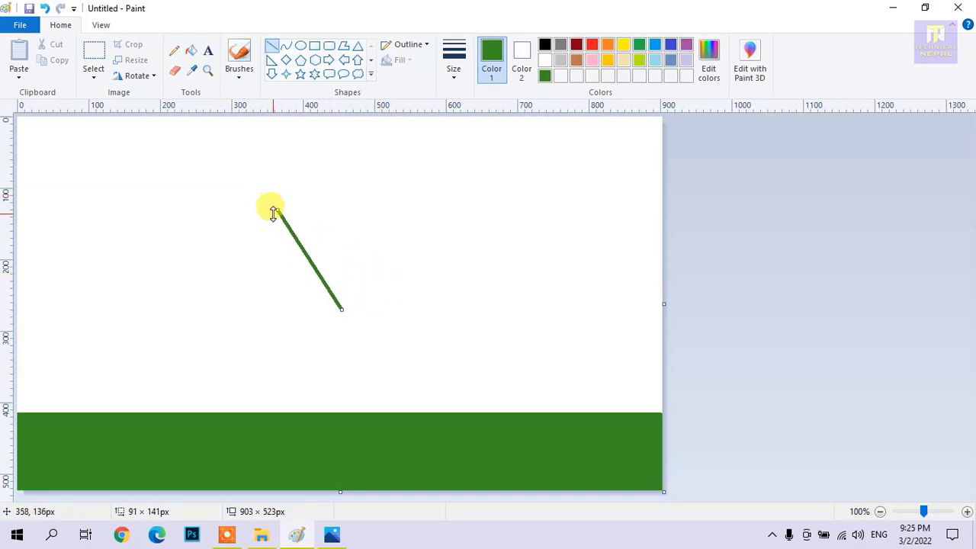
{"action": "left_click", "coordinate": [271, 46]}
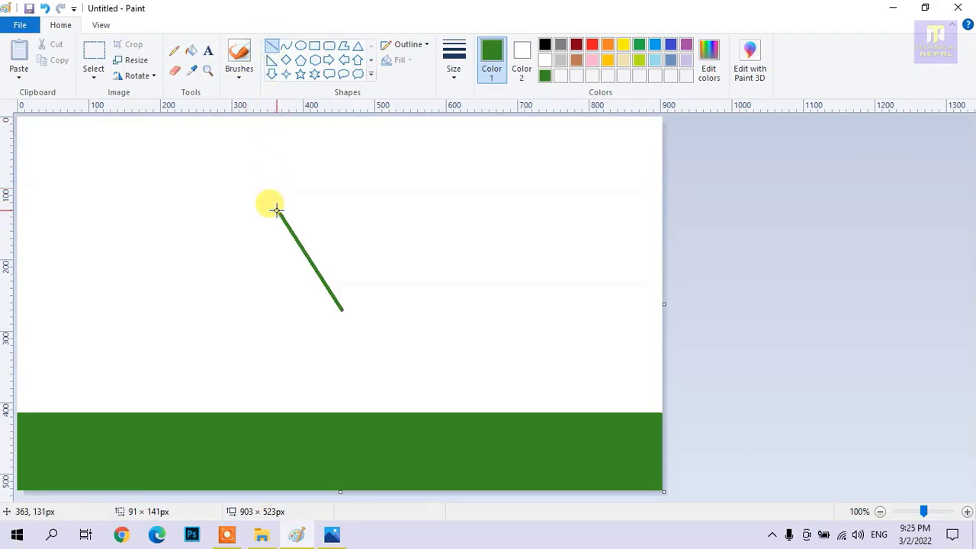
{"action": "left_click_drag", "start_coordinate": [277, 210], "coordinate": [211, 297]}
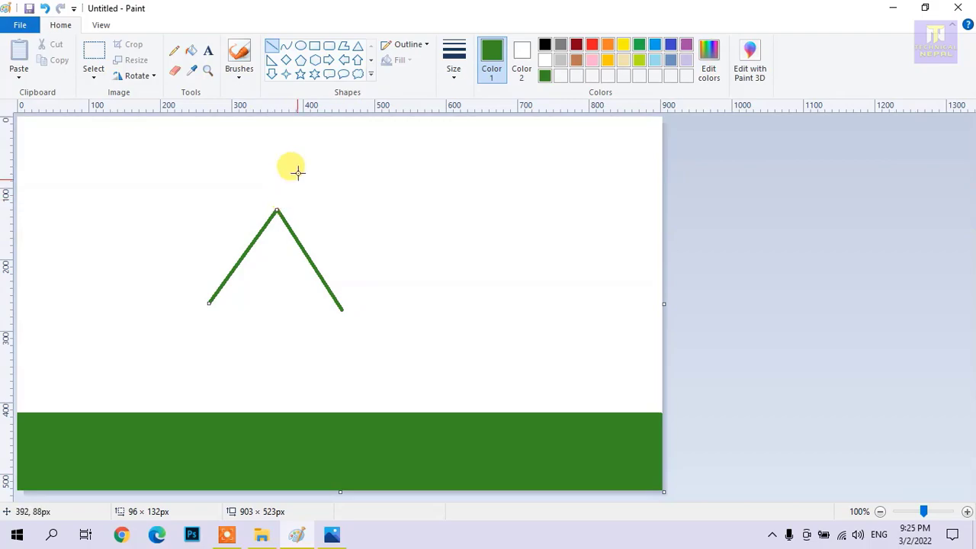
{"action": "left_click", "coordinate": [276, 46]}
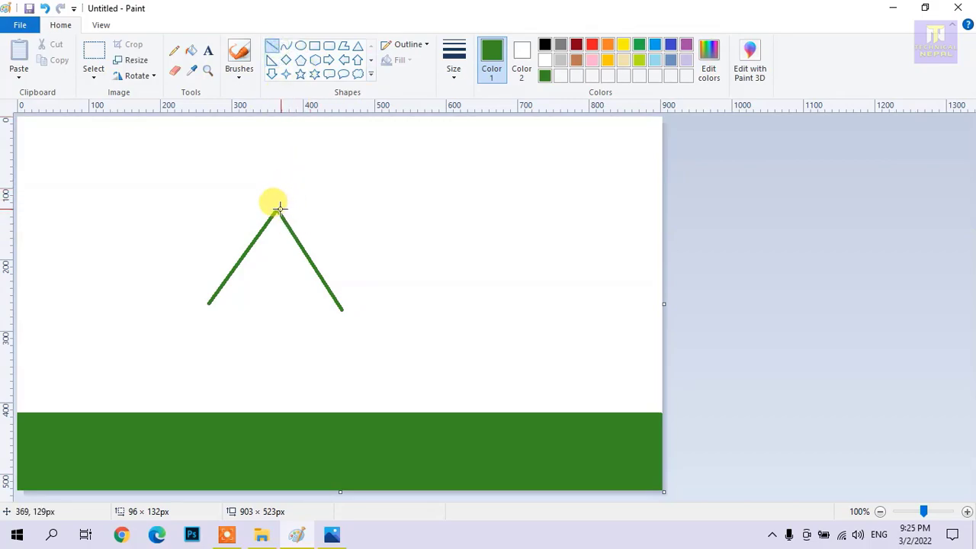
{"action": "left_click_drag", "start_coordinate": [278, 208], "coordinate": [587, 217]}
{"action": "key", "text": "ctrl+z"}
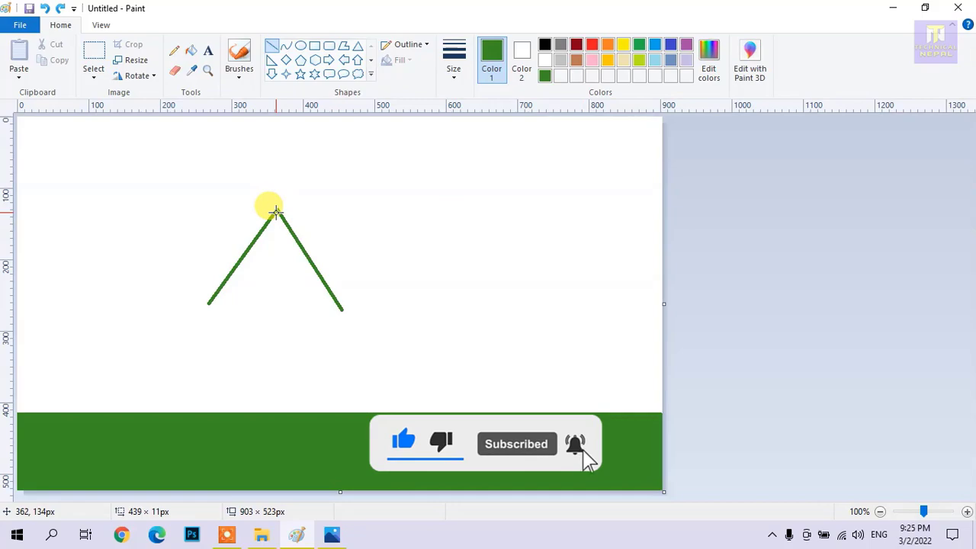
Draw a level ridge line about 454 px long from the gable's peak and a slanted line about 65 × 127 px down from its far end.
{"action": "left_click_drag", "start_coordinate": [276, 207], "coordinate": [599, 208]}
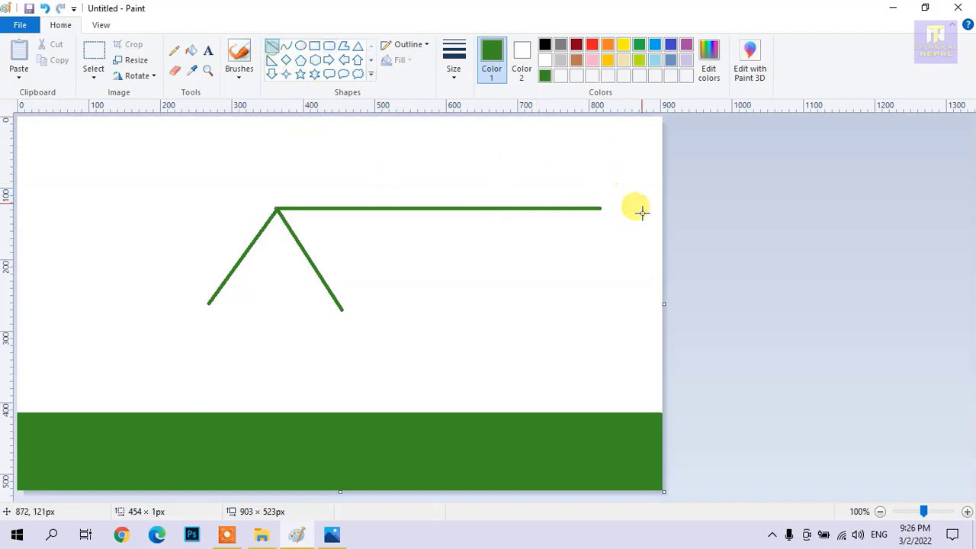
{"action": "mouse_move", "coordinate": [602, 210]}
{"action": "left_mouse_down"}
{"action": "mouse_move", "coordinate": [623, 299]}
{"action": "mouse_move", "coordinate": [640, 294]}
{"action": "mouse_move", "coordinate": [640, 283]}
{"action": "left_mouse_up"}
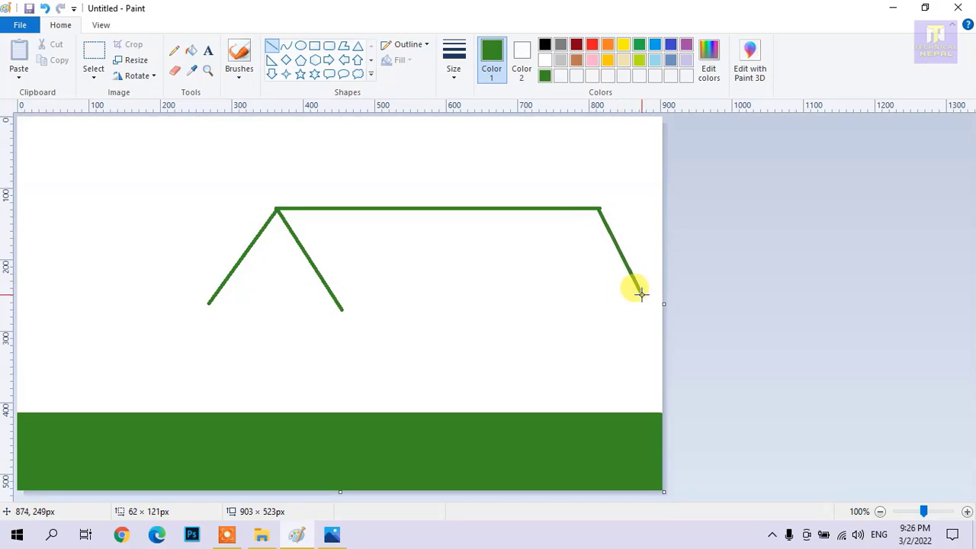
{"action": "left_click_drag", "start_coordinate": [642, 297], "coordinate": [642, 297]}
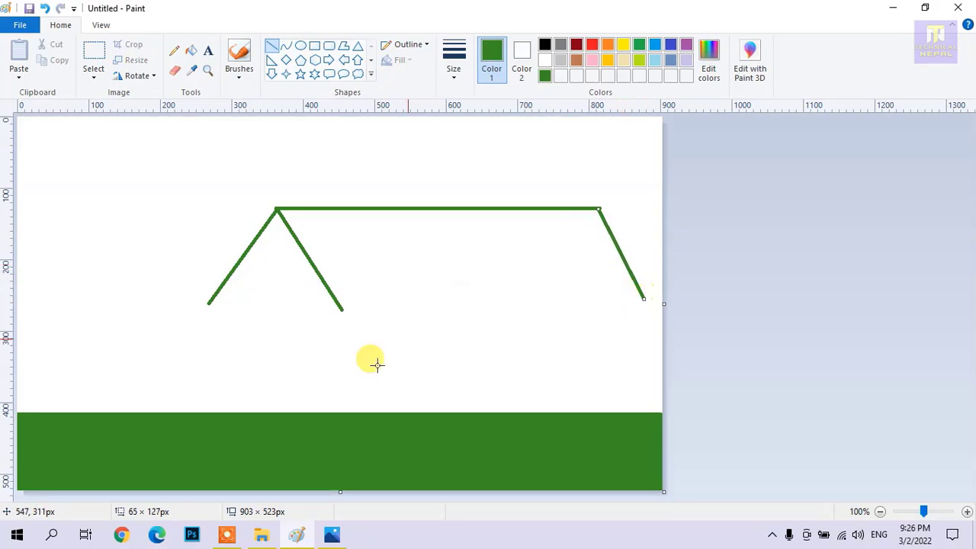
Close the roof's lower edge with lines about 423 × 23 px under the main roof and 187 × 12 px under the gable.
{"action": "left_click", "coordinate": [332, 534]}
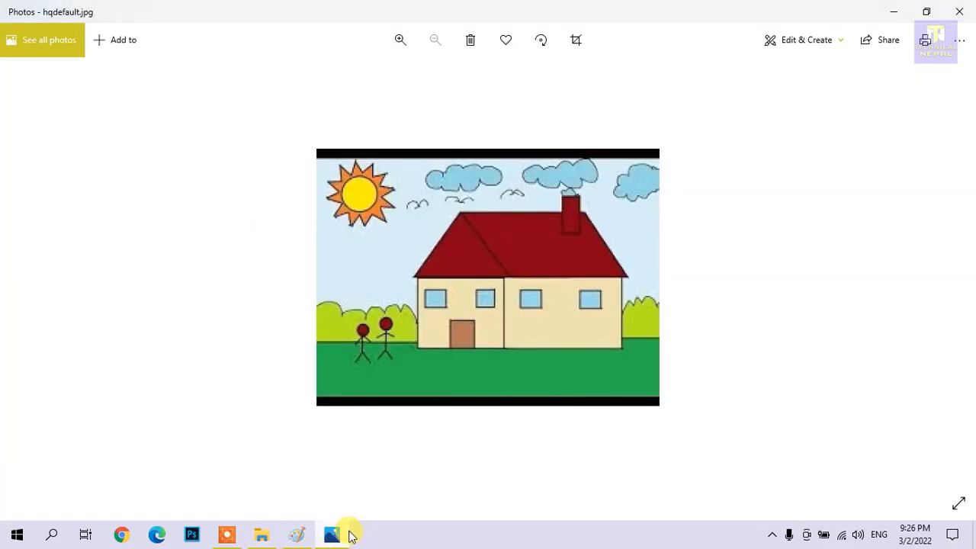
{"action": "left_click", "coordinate": [339, 538]}
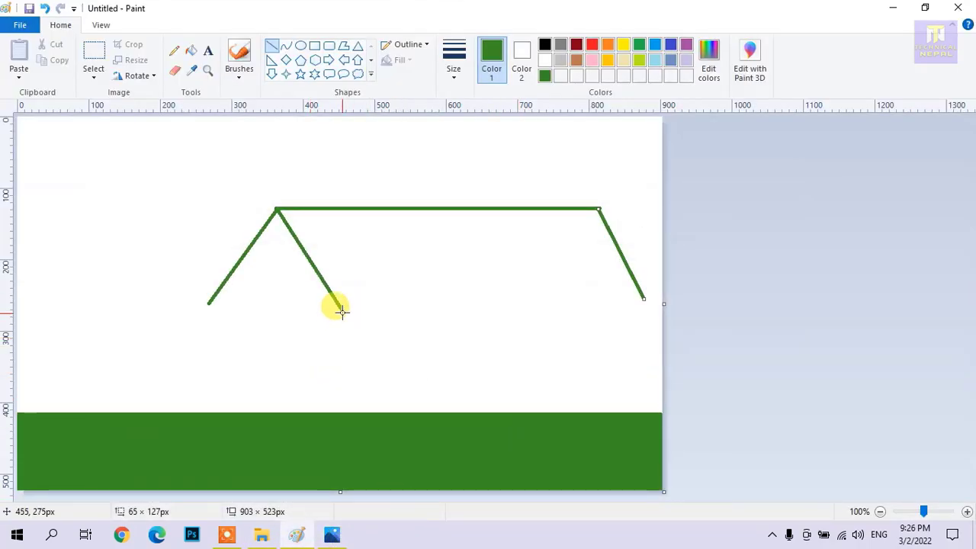
{"action": "left_click_drag", "start_coordinate": [340, 311], "coordinate": [644, 296]}
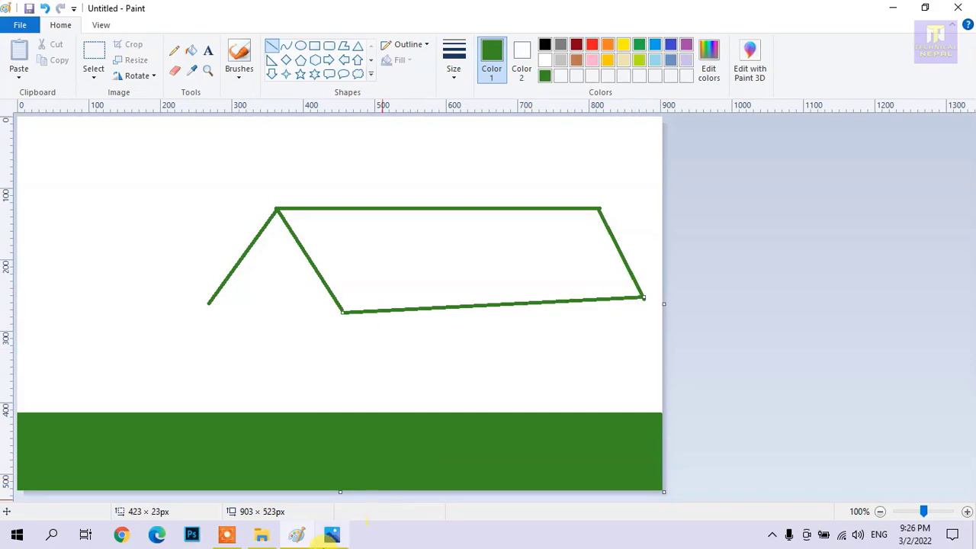
{"action": "left_click", "coordinate": [341, 537]}
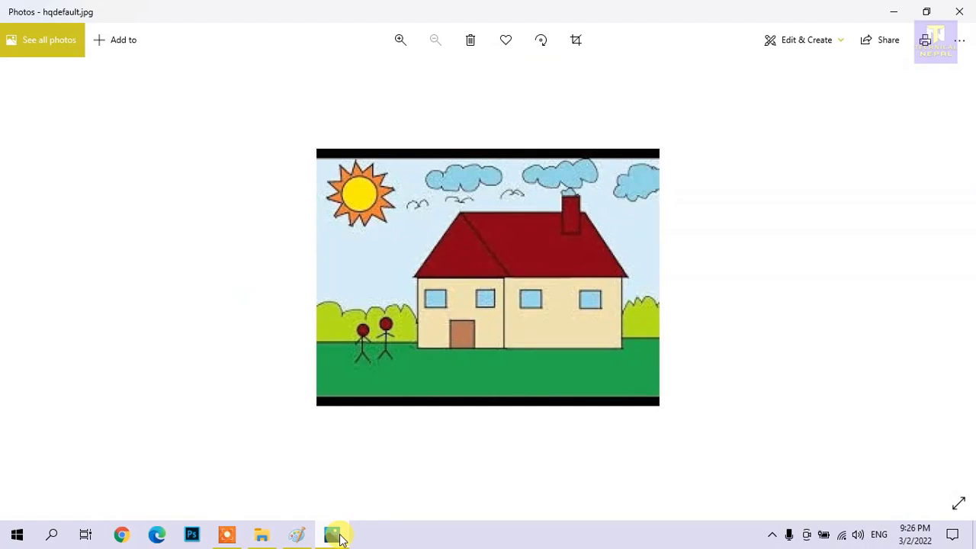
{"action": "left_click", "coordinate": [337, 535]}
{"action": "left_click_drag", "start_coordinate": [208, 304], "coordinate": [342, 311]}
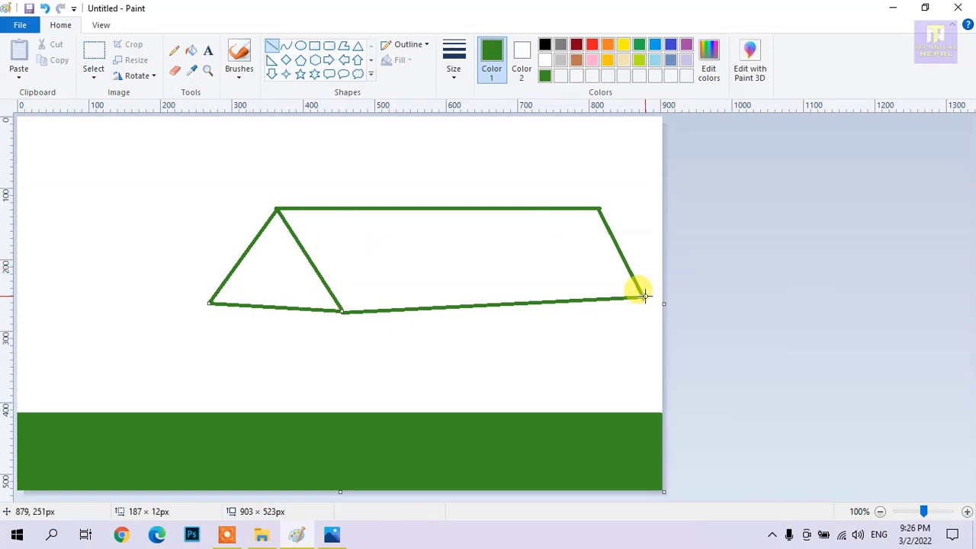
Draw a vertical wall line about 206 px long from the roof's right end down into the green ground, and color it black.
{"action": "left_click_drag", "start_coordinate": [630, 299], "coordinate": [634, 446]}
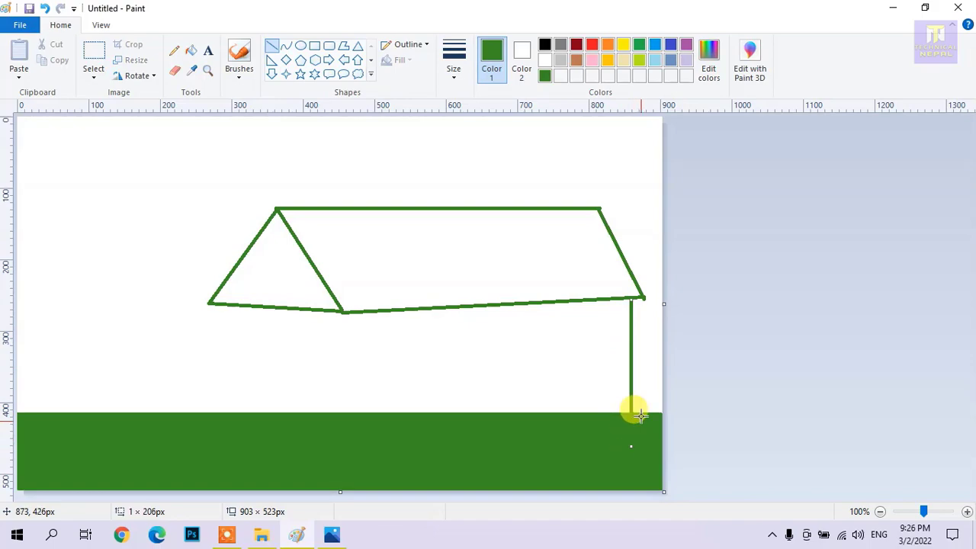
{"action": "left_click", "coordinate": [333, 535]}
{"action": "left_click", "coordinate": [333, 535]}
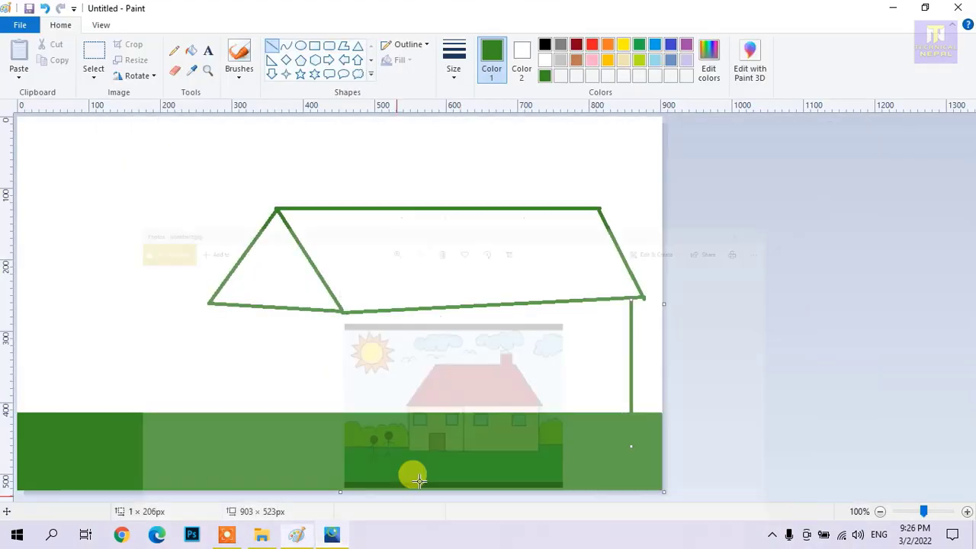
{"action": "left_click", "coordinate": [545, 44]}
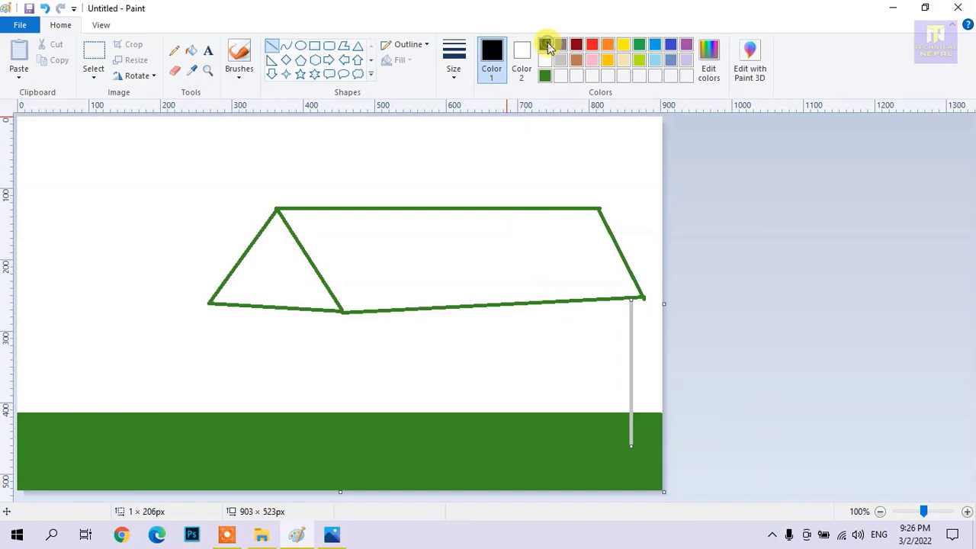
{"action": "key", "text": "ctrl+z"}
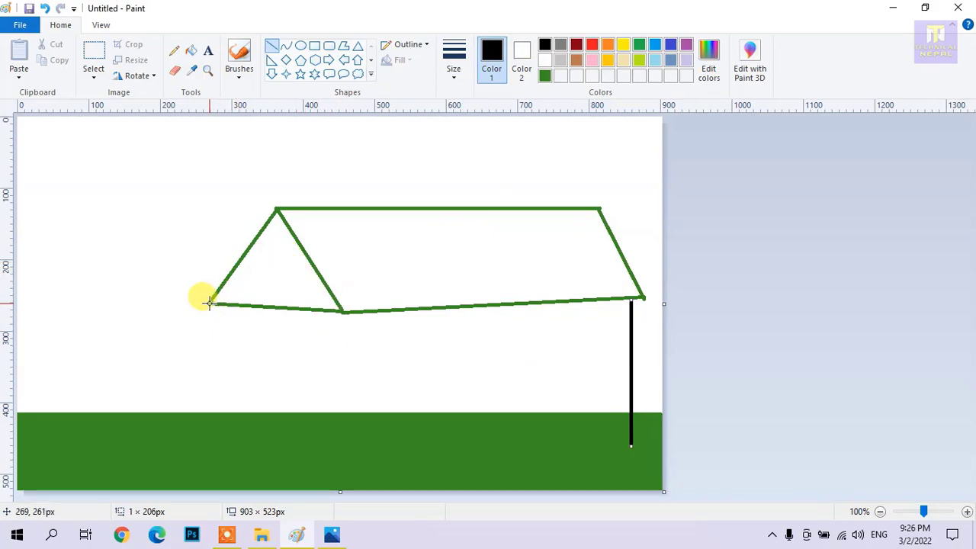
Draw a vertical black wall line down from the roof's left corner and another about 204 px long from the gable's lower right corner.
{"action": "left_click_drag", "start_coordinate": [208, 303], "coordinate": [210, 445]}
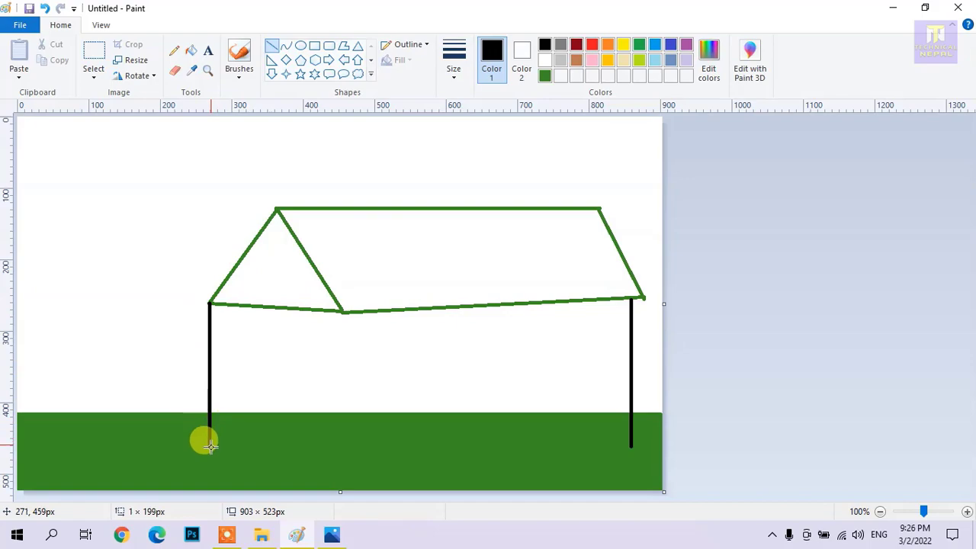
{"action": "left_click_drag", "start_coordinate": [340, 311], "coordinate": [324, 454]}
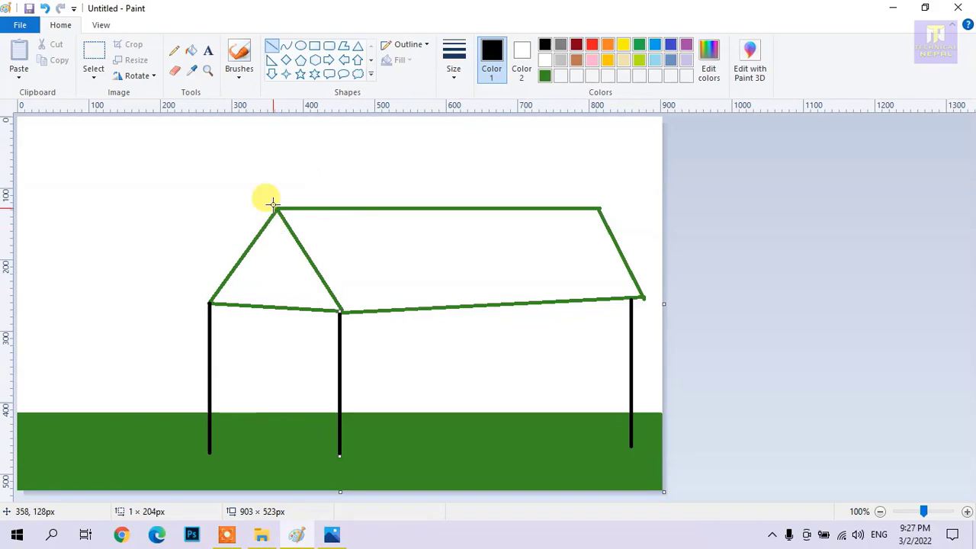
Check the hqdefault reference picture and recolor the roof's green outline black with a color fill.
{"action": "left_click", "coordinate": [331, 533]}
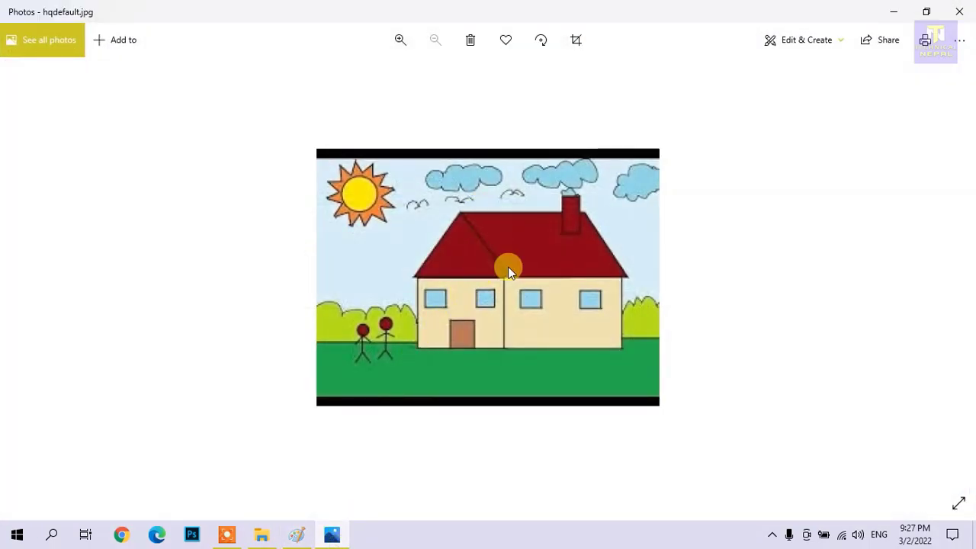
{"action": "left_click", "coordinate": [296, 533]}
{"action": "left_click", "coordinate": [191, 50]}
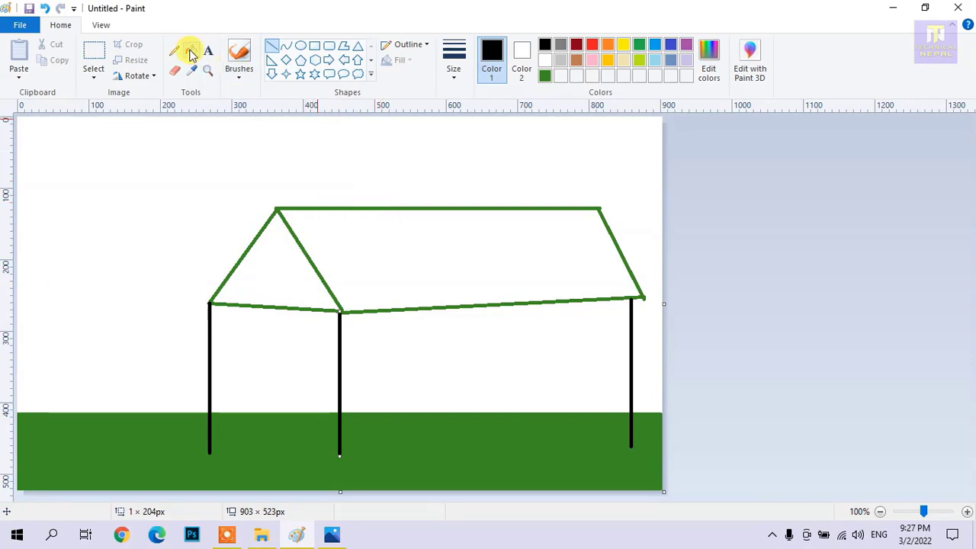
{"action": "left_click", "coordinate": [323, 206]}
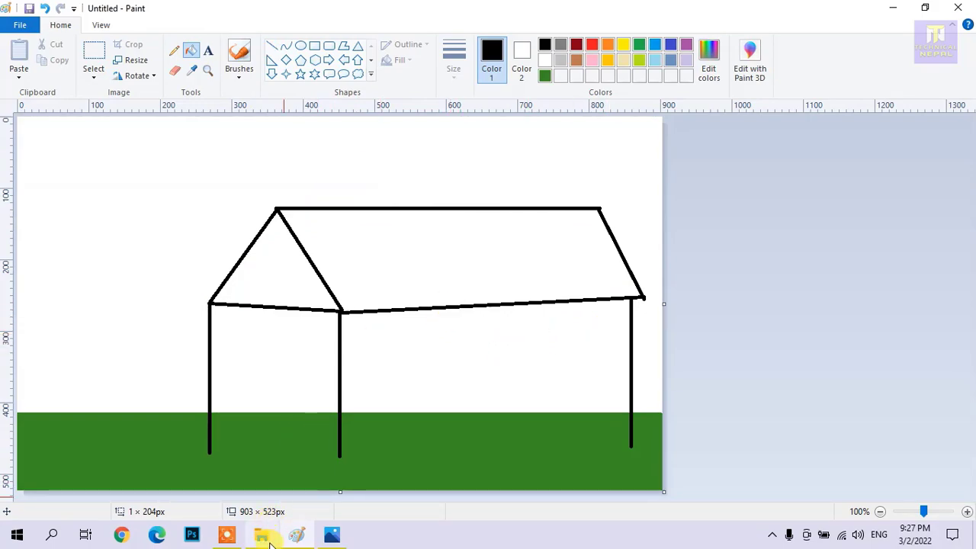
Compare with the reference picture and fill both the main roof and the front gable with red.
{"action": "left_click", "coordinate": [332, 536]}
{"action": "left_click", "coordinate": [331, 536]}
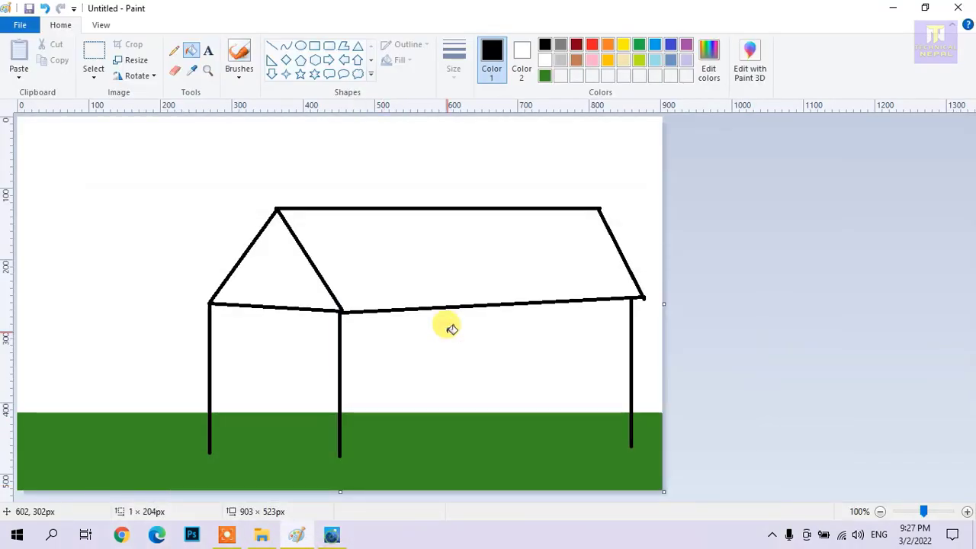
{"action": "left_click", "coordinate": [593, 46]}
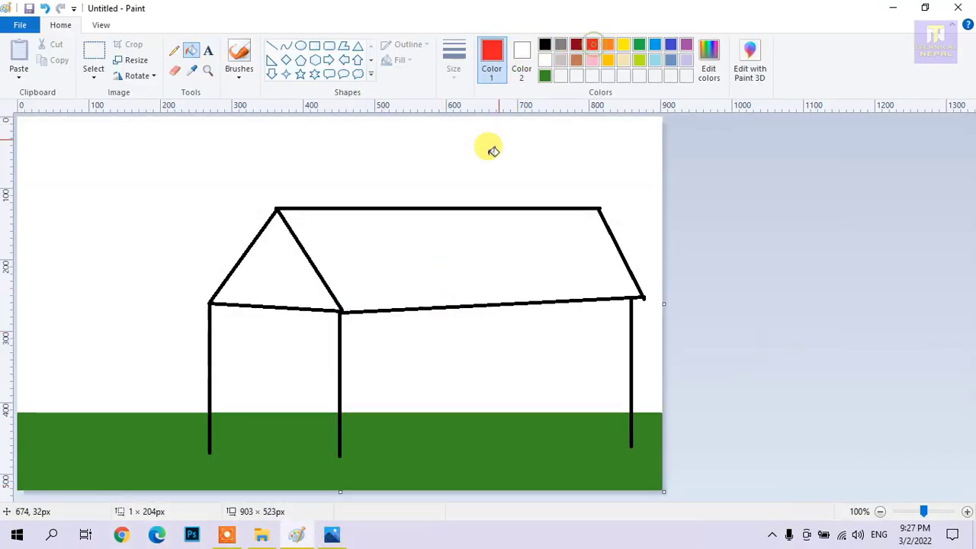
{"action": "left_click", "coordinate": [436, 228]}
{"action": "left_click", "coordinate": [284, 266]}
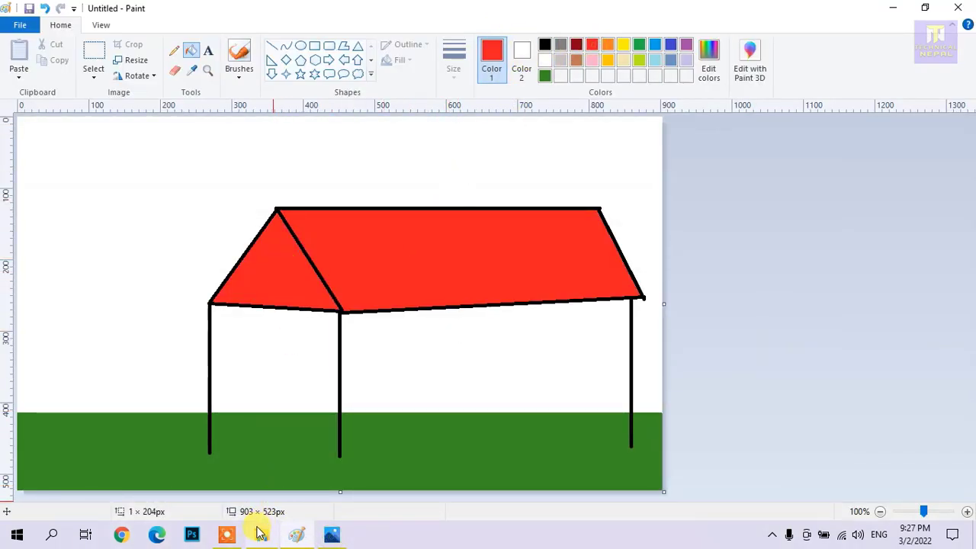
{"action": "left_click", "coordinate": [333, 535]}
{"action": "left_click", "coordinate": [332, 535]}
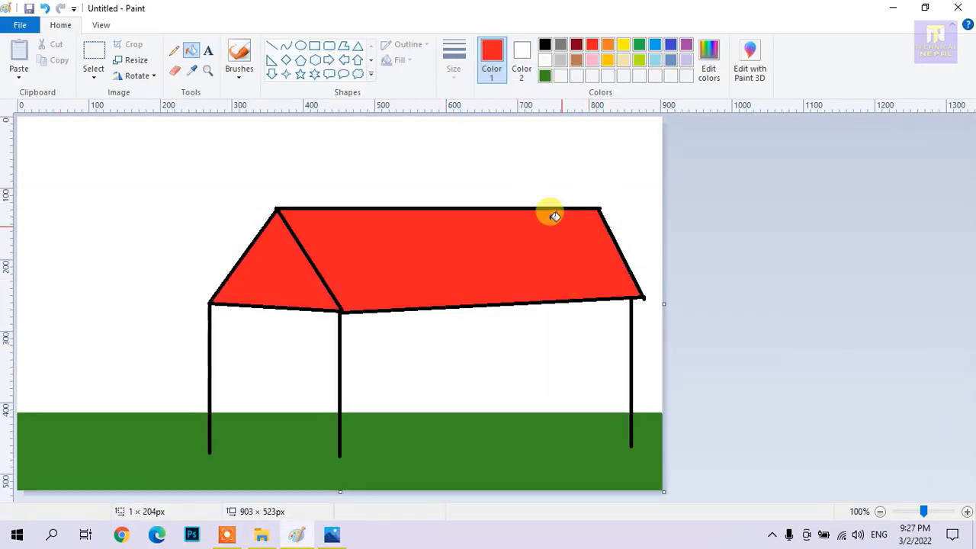
{"action": "left_click", "coordinate": [314, 46]}
{"action": "mouse_move", "coordinate": [546, 168]}
{"action": "left_mouse_down"}
{"action": "mouse_move", "coordinate": [554, 215]}
{"action": "mouse_move", "coordinate": [581, 255]}
{"action": "left_mouse_up"}
{"action": "left_click", "coordinate": [545, 46]}
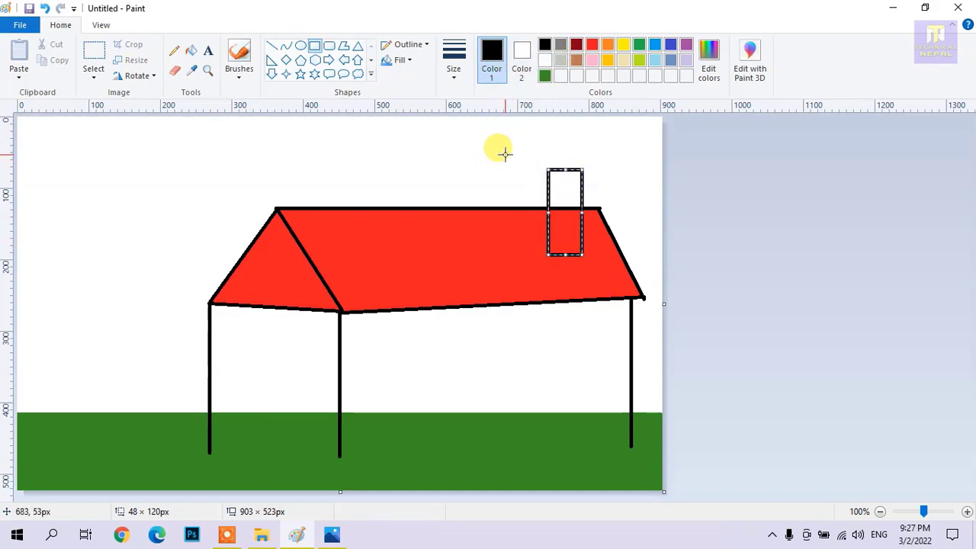
{"action": "left_click", "coordinate": [592, 46]}
{"action": "left_click", "coordinate": [192, 54]}
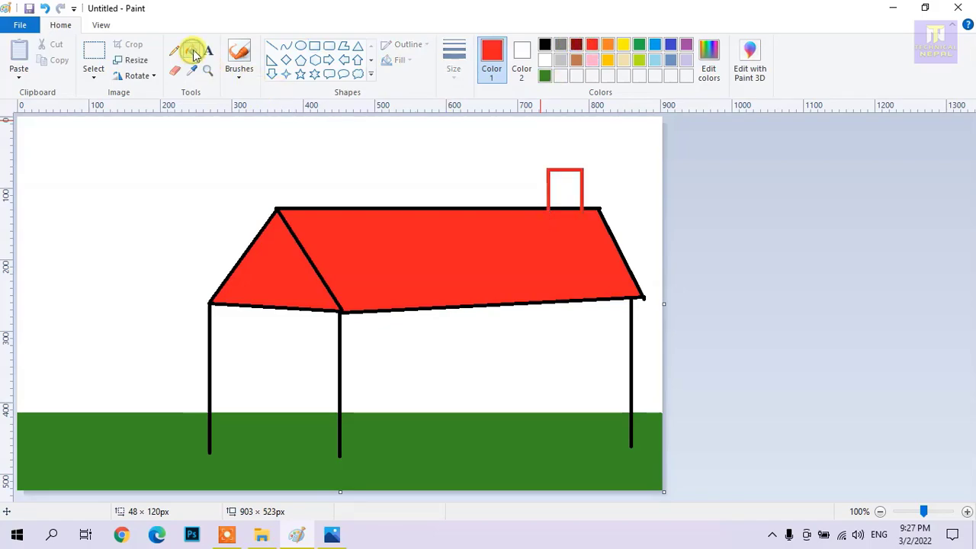
{"action": "left_click", "coordinate": [566, 183]}
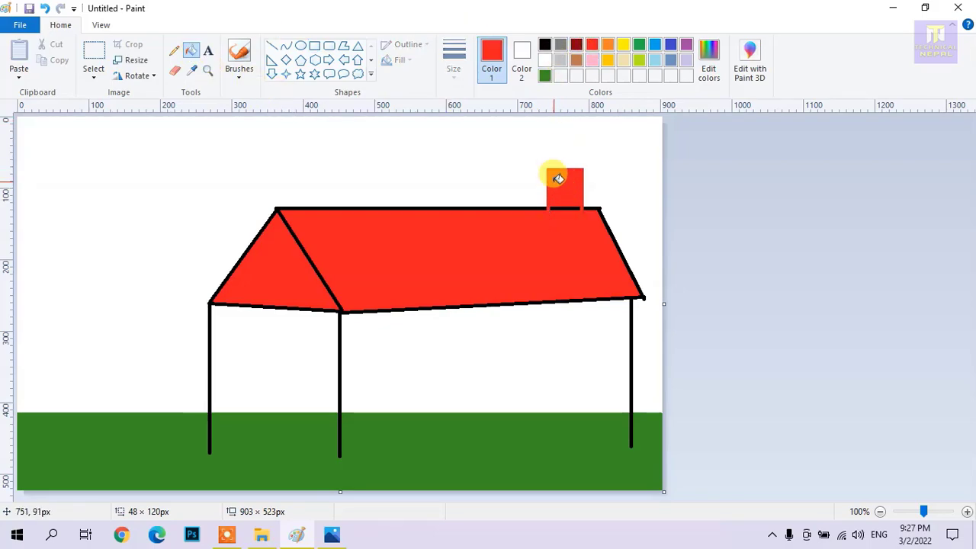
{"action": "key", "text": "ctrl+z"}
{"action": "key", "text": "ctrl+z"}
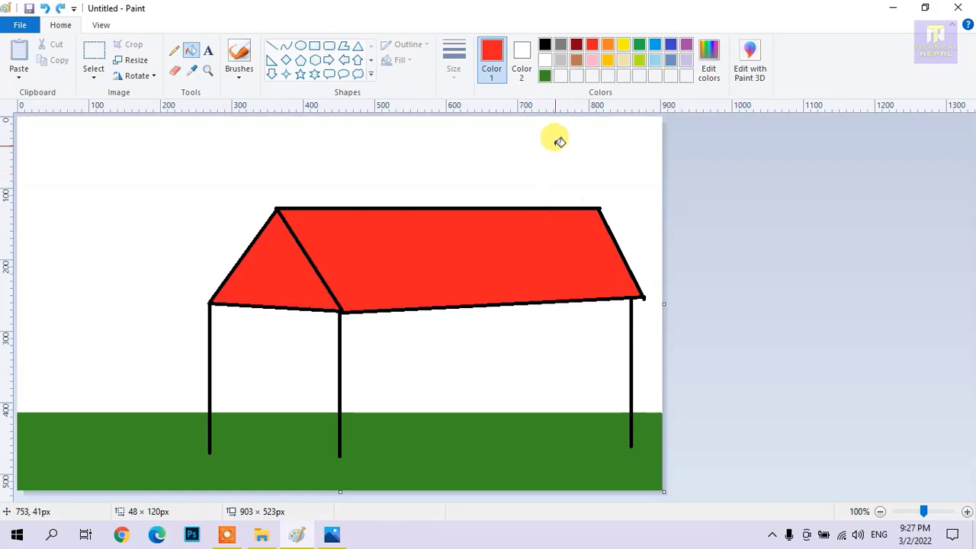
Draw a black rectangular chimney about 47 × 118 px across the roof's ridge near its right end and fill its upper part red.
{"action": "left_click", "coordinate": [314, 46]}
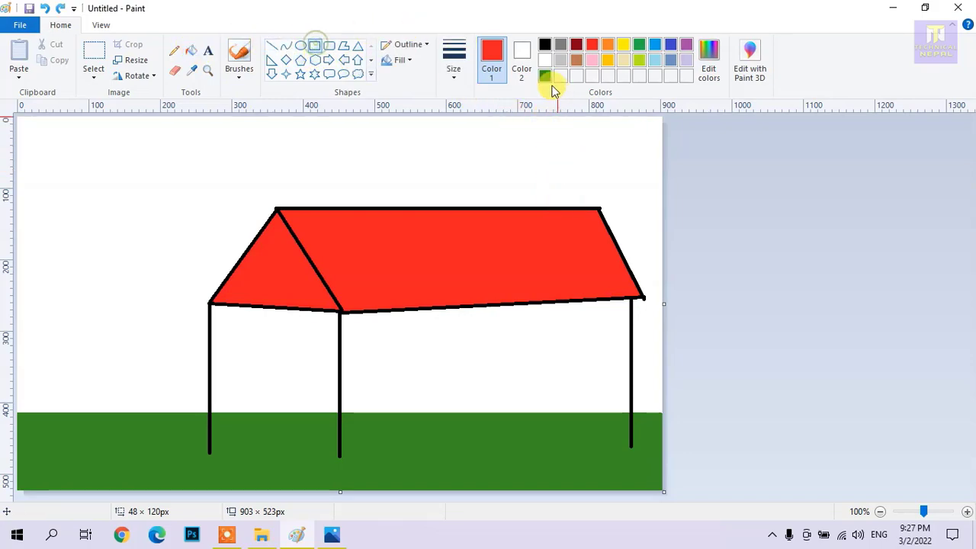
{"action": "left_click_drag", "start_coordinate": [550, 175], "coordinate": [582, 259]}
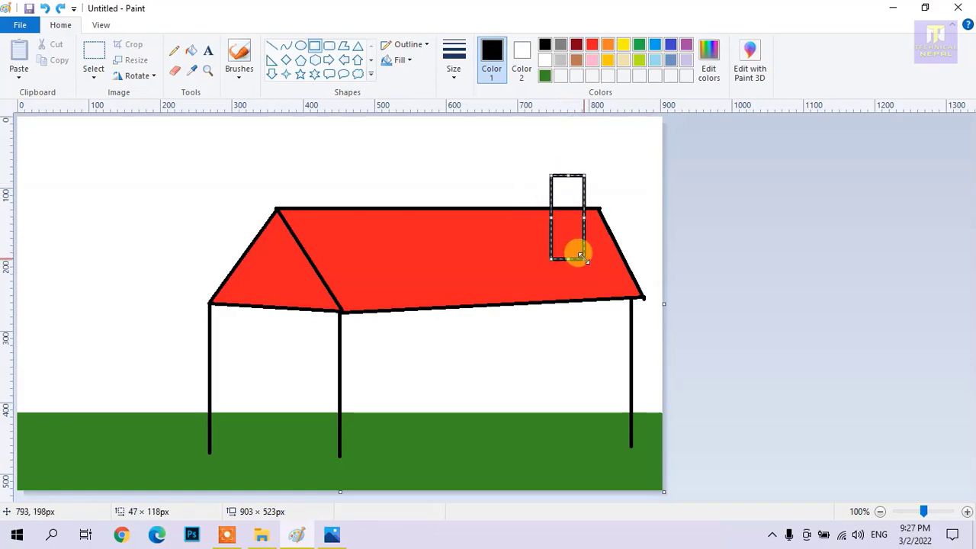
{"action": "left_click", "coordinate": [194, 55]}
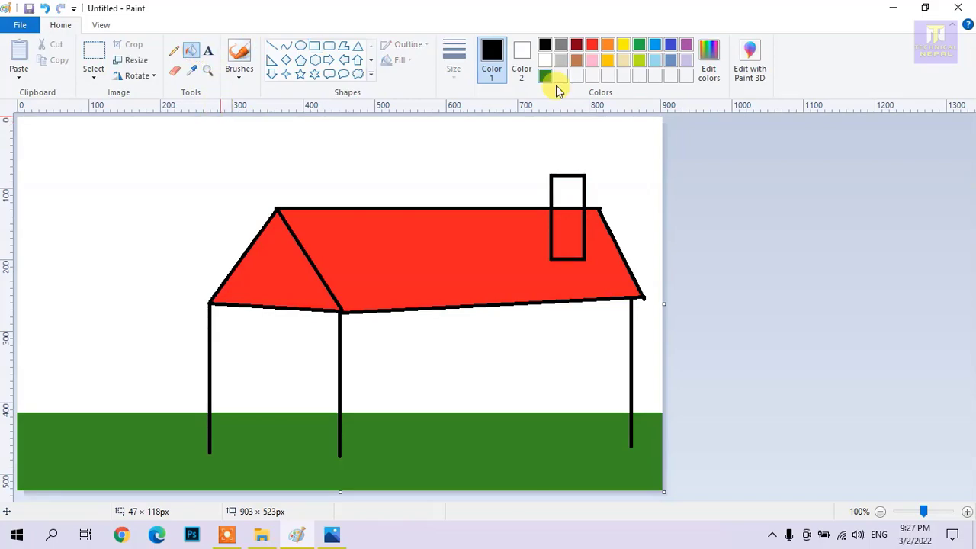
{"action": "left_click", "coordinate": [591, 45]}
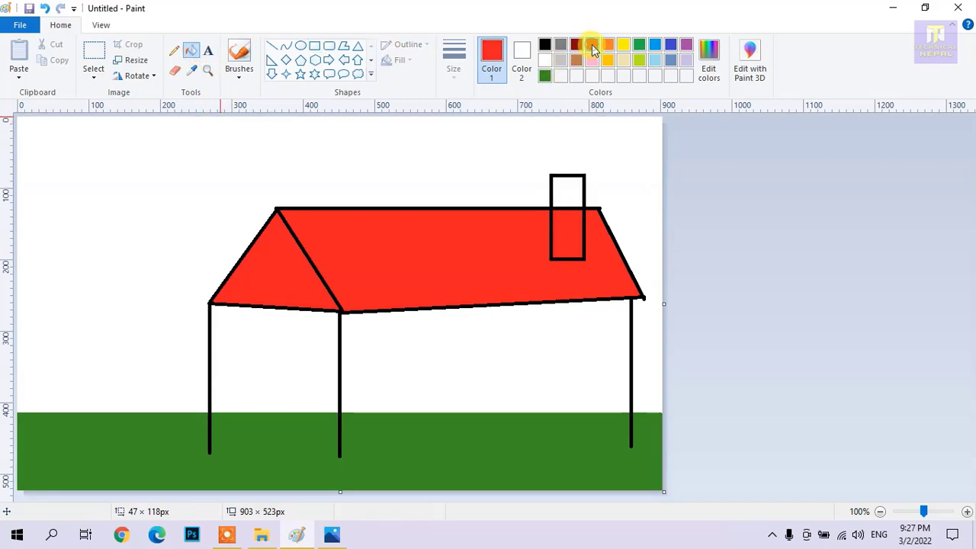
{"action": "left_click", "coordinate": [568, 197]}
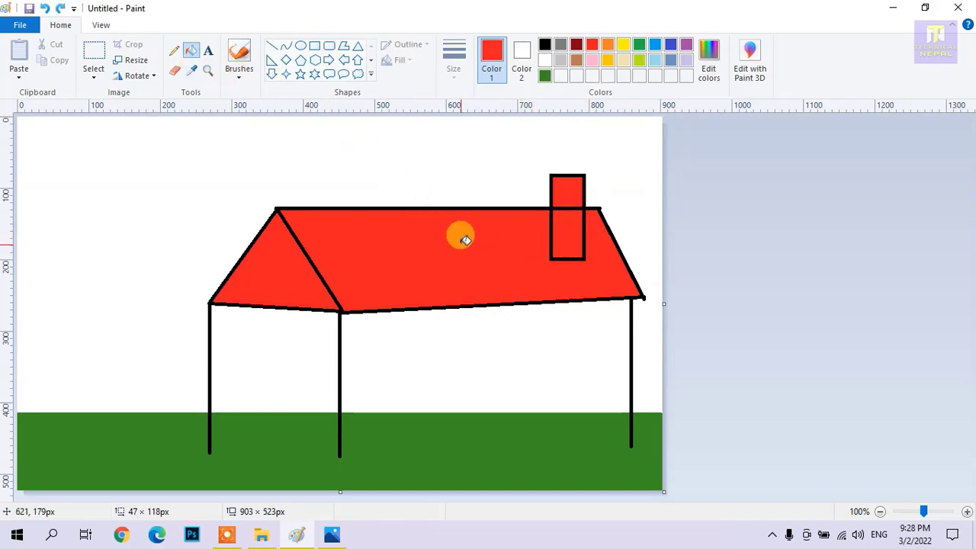
{"action": "left_click", "coordinate": [371, 294]}
Following the reference picture, sketch red bush outlines on both sides of the house with the Pencil at the third line thickness.
{"action": "left_click", "coordinate": [330, 537]}
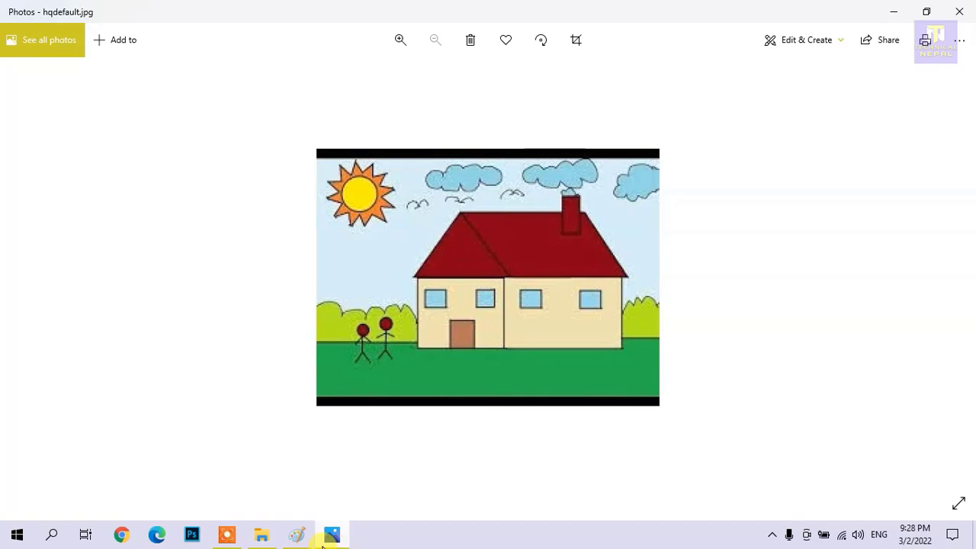
{"action": "left_click", "coordinate": [300, 535]}
{"action": "left_click", "coordinate": [173, 50]}
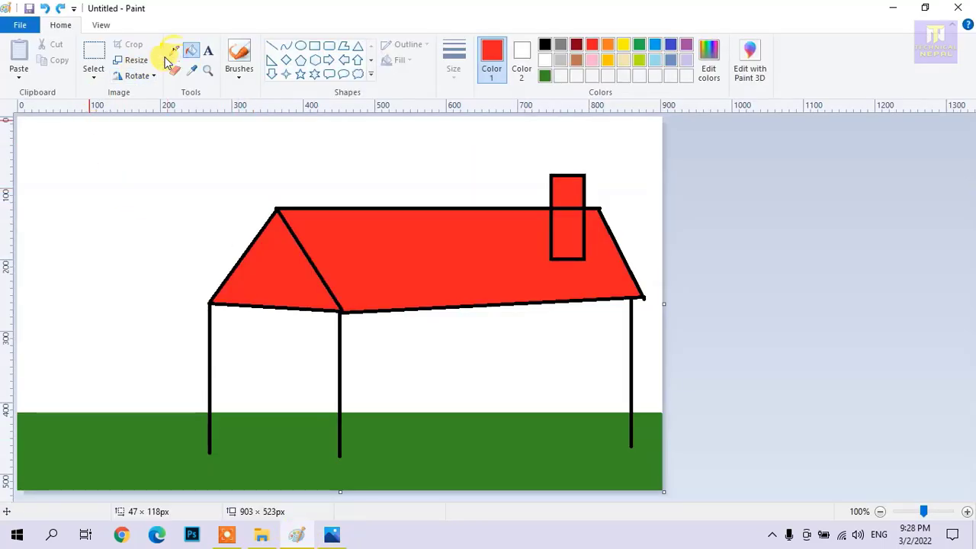
{"action": "left_click", "coordinate": [453, 61]}
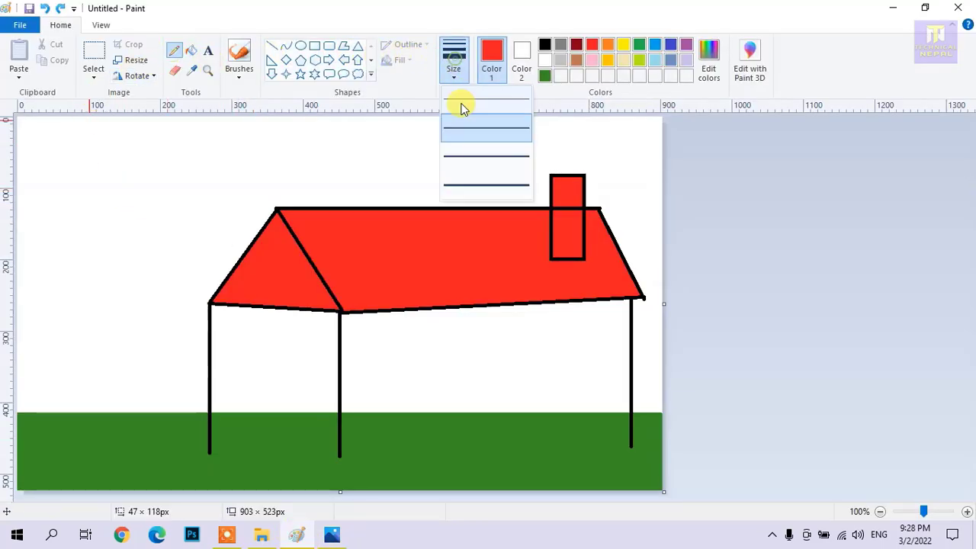
{"action": "left_click", "coordinate": [460, 154]}
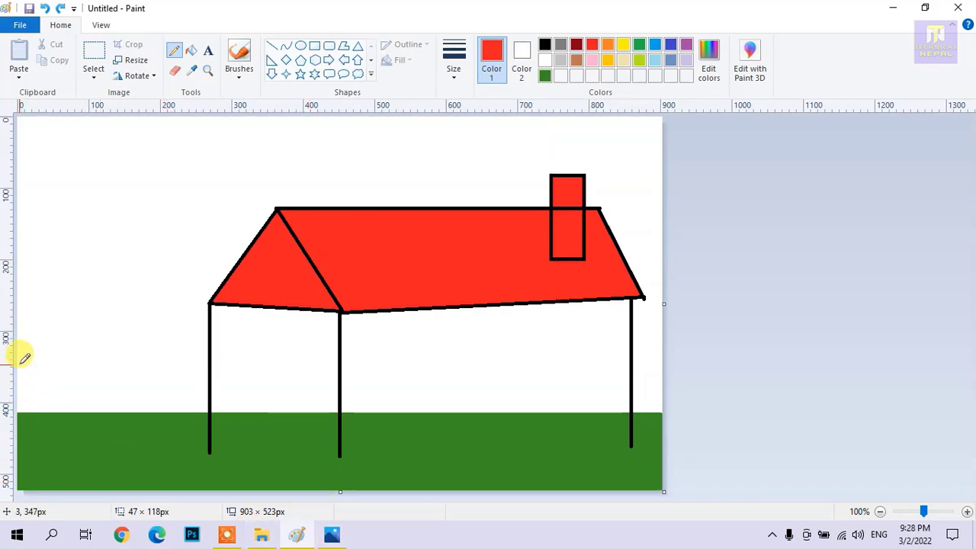
{"action": "mouse_move", "coordinate": [17, 357]}
{"action": "left_mouse_down"}
{"action": "mouse_move", "coordinate": [45, 356]}
{"action": "mouse_move", "coordinate": [66, 398]}
{"action": "mouse_move", "coordinate": [79, 365]}
{"action": "mouse_move", "coordinate": [123, 370]}
{"action": "mouse_move", "coordinate": [122, 397]}
{"action": "mouse_move", "coordinate": [174, 365]}
{"action": "mouse_move", "coordinate": [166, 401]}
{"action": "mouse_move", "coordinate": [207, 390]}
{"action": "left_mouse_up"}
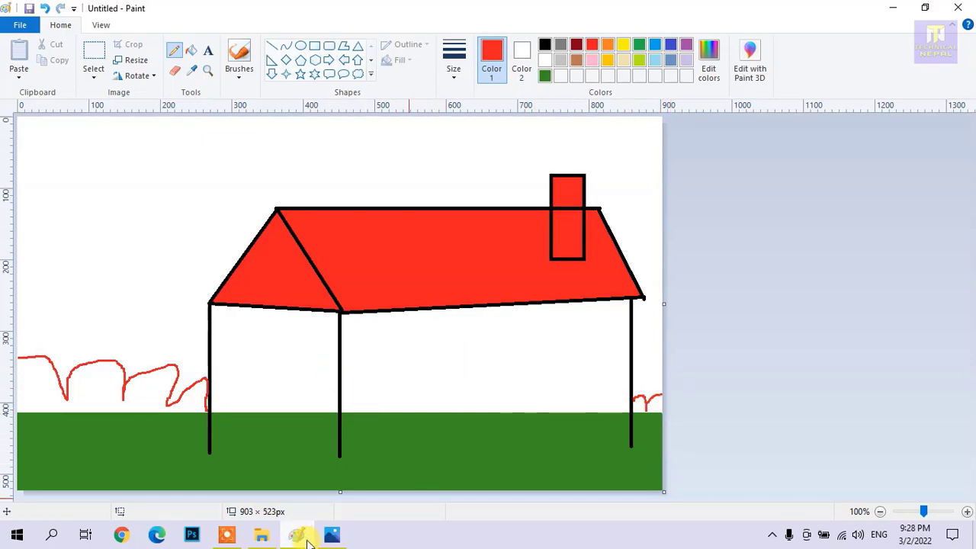
Close the house's base with black lines about 187 × 4 px under the front wall and 410 × 15 px under the main wall.
{"action": "left_click", "coordinate": [321, 540]}
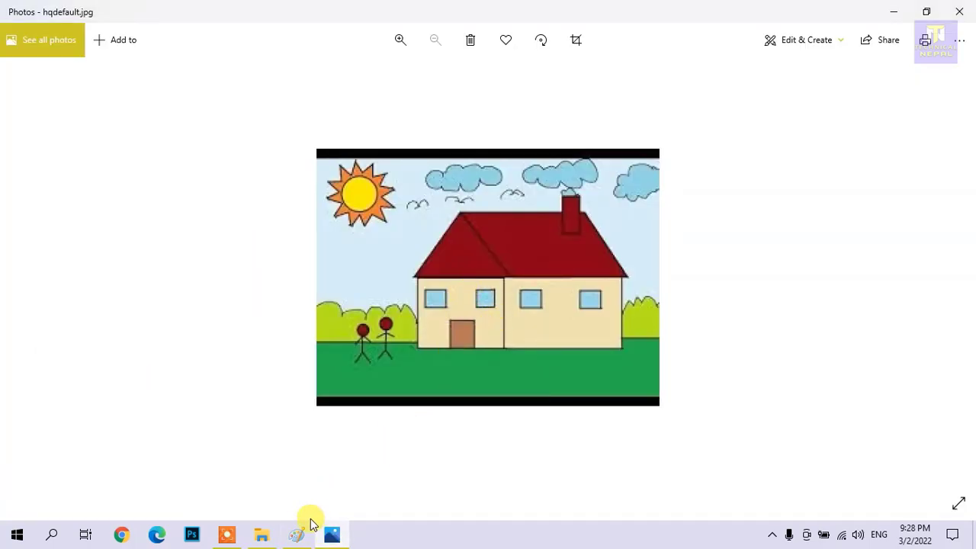
{"action": "left_click", "coordinate": [296, 538]}
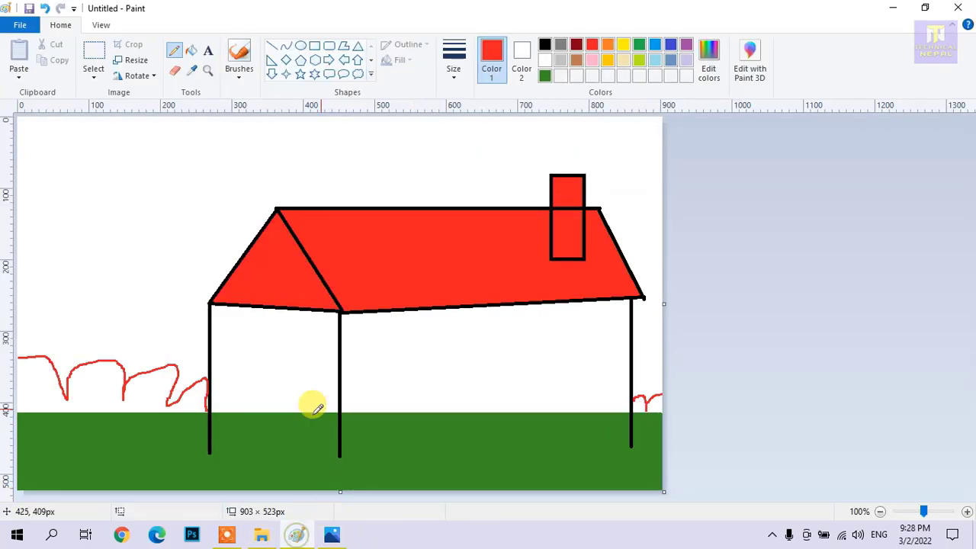
{"action": "left_click", "coordinate": [272, 47]}
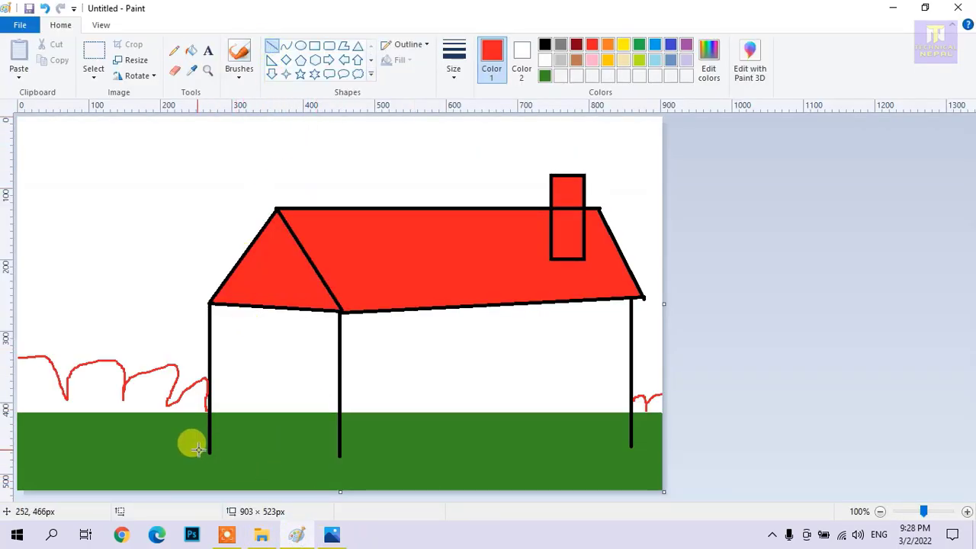
{"action": "left_click_drag", "start_coordinate": [210, 450], "coordinate": [343, 453]}
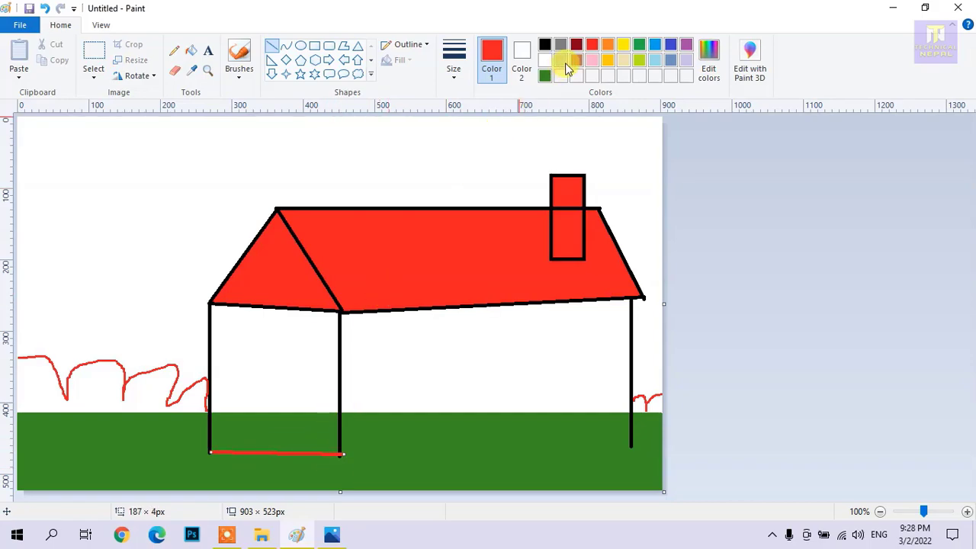
{"action": "left_click", "coordinate": [544, 44]}
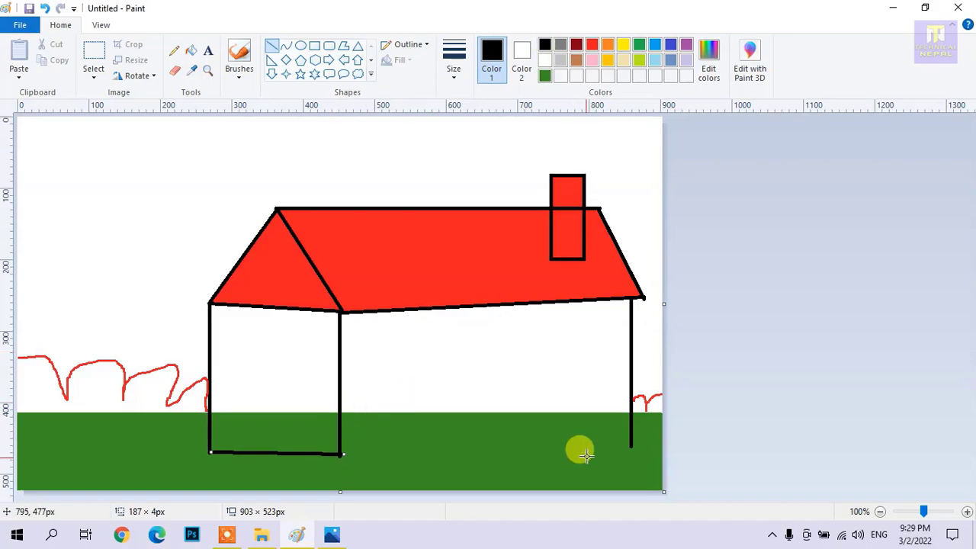
{"action": "left_click_drag", "start_coordinate": [631, 447], "coordinate": [343, 455]}
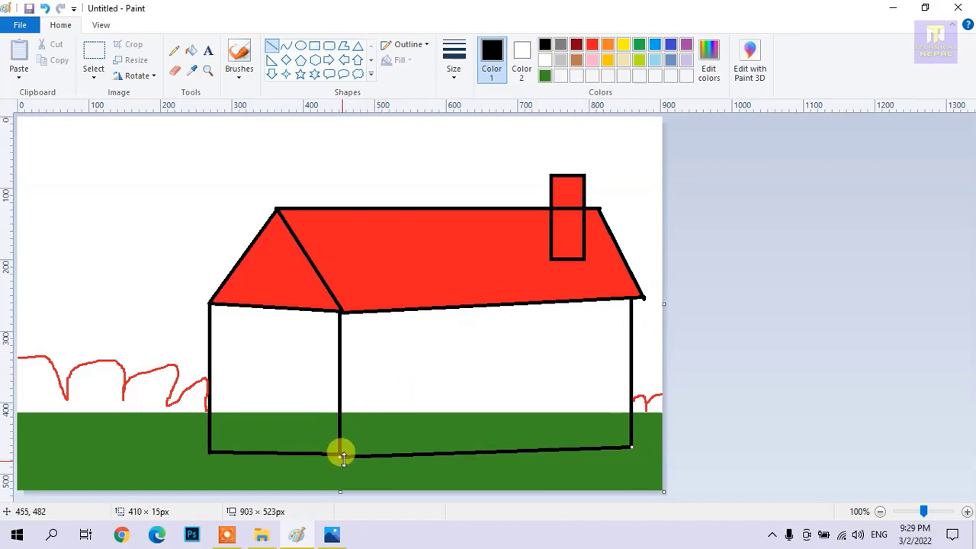
{"action": "left_click", "coordinate": [331, 535]}
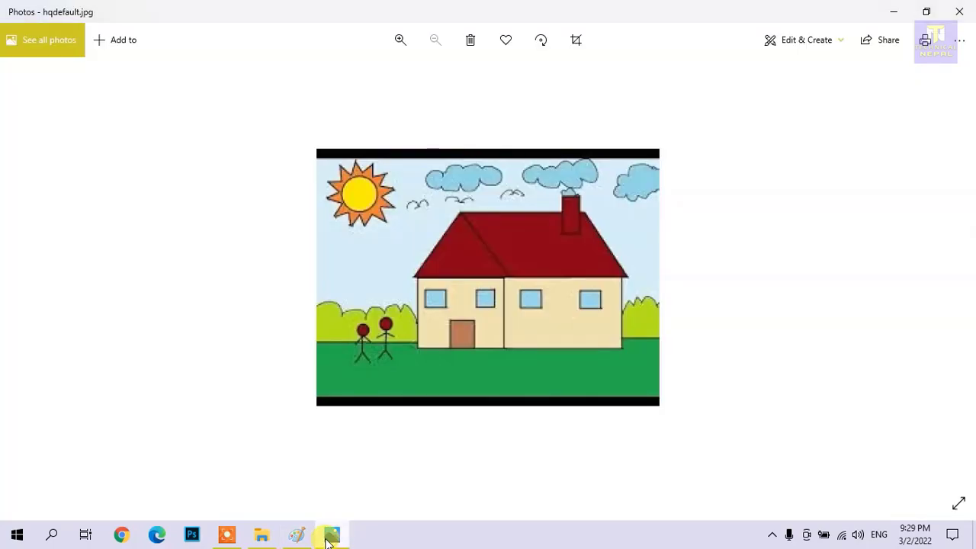
{"action": "left_click", "coordinate": [330, 535]}
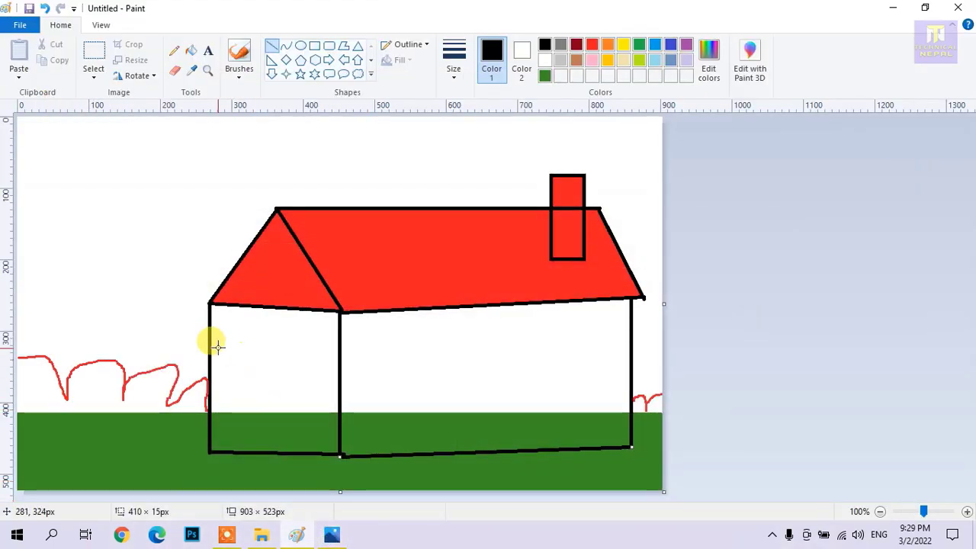
{"action": "left_click_drag", "start_coordinate": [223, 367], "coordinate": [227, 369]}
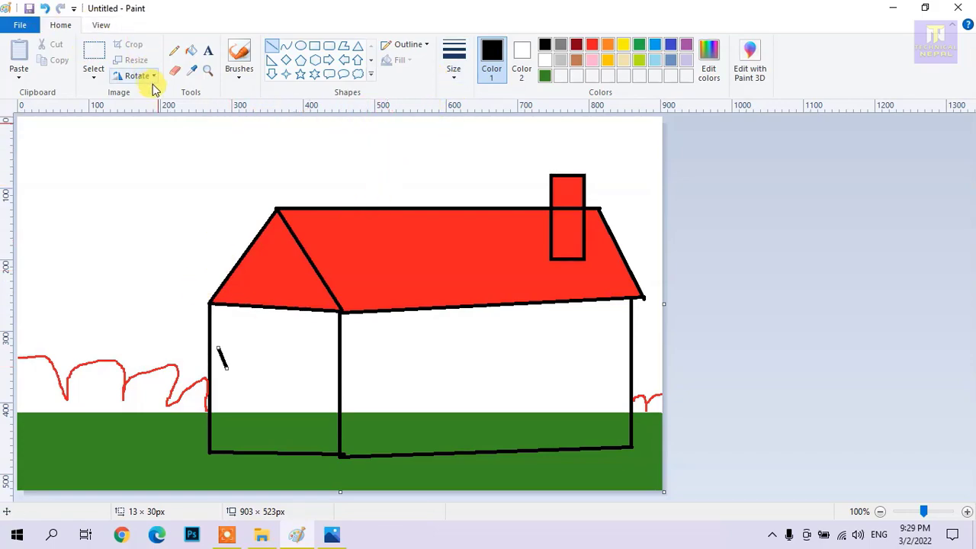
{"action": "left_click", "coordinate": [174, 70]}
{"action": "left_click", "coordinate": [174, 67]}
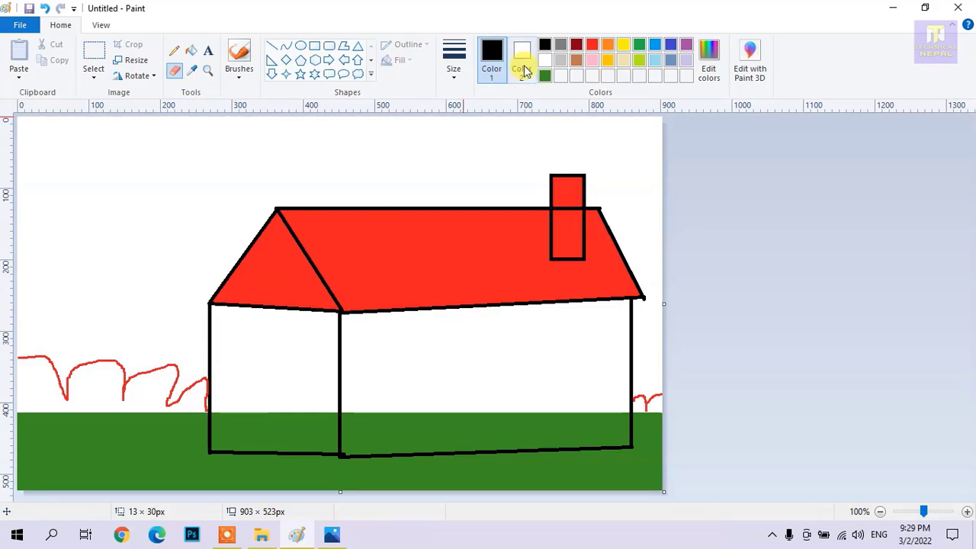
Draw four black rectangular windows: two on the front wall, the second about 46 × 53 px, and two on the main wall, the last about 93 × 76 px.
{"action": "left_click", "coordinate": [313, 45]}
{"action": "left_click_drag", "start_coordinate": [221, 340], "coordinate": [250, 365]}
{"action": "left_click_drag", "start_coordinate": [295, 334], "coordinate": [326, 374]}
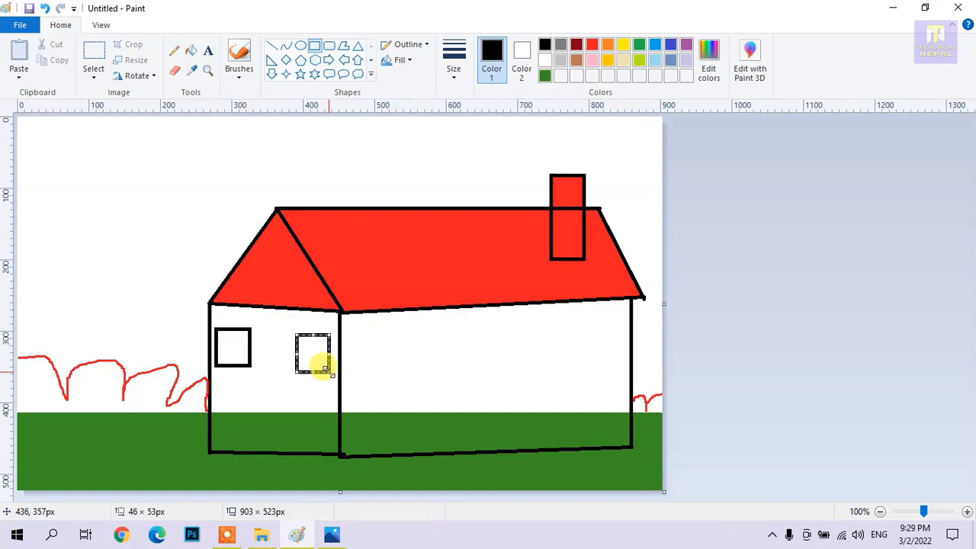
{"action": "left_click_drag", "start_coordinate": [411, 330], "coordinate": [415, 359]}
{"action": "left_click_drag", "start_coordinate": [539, 330], "coordinate": [605, 382]}
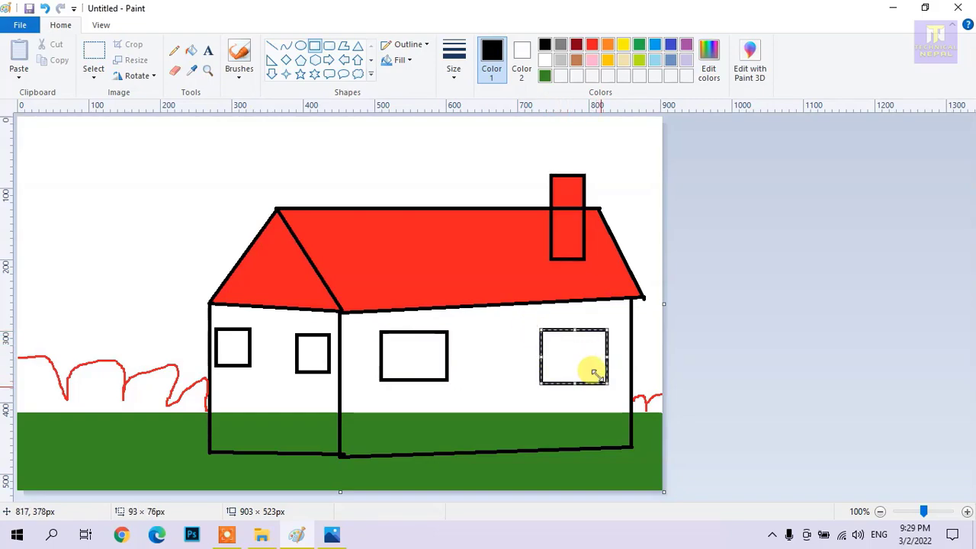
Draw a black rectangular door about 54 × 109 px in the front wall, standing on its base line, and compare it with the reference picture.
{"action": "left_click_drag", "start_coordinate": [256, 375], "coordinate": [299, 451]}
{"action": "mouse_move", "coordinate": [300, 415]}
{"action": "left_mouse_down"}
{"action": "mouse_move", "coordinate": [286, 416]}
{"action": "mouse_move", "coordinate": [299, 425]}
{"action": "mouse_move", "coordinate": [289, 417]}
{"action": "left_mouse_up"}
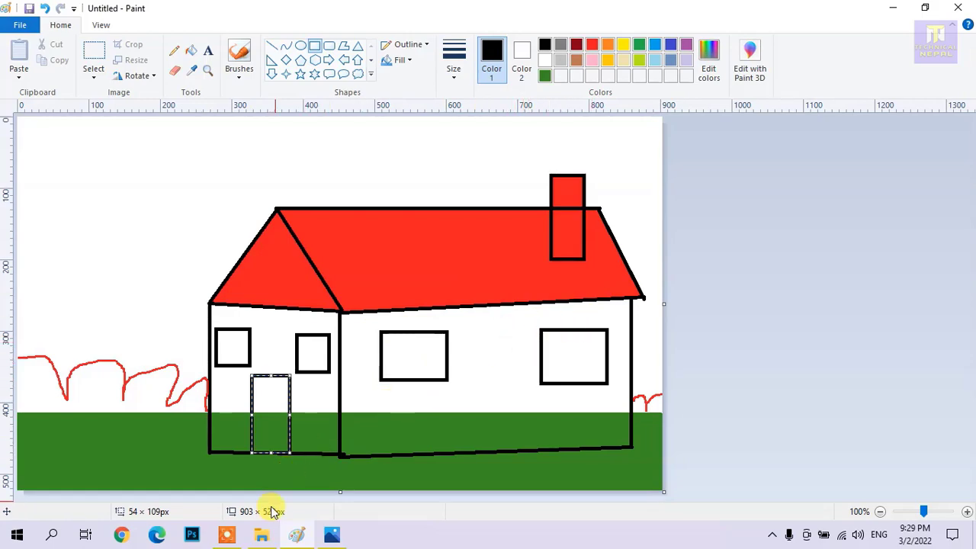
{"action": "left_click", "coordinate": [320, 535]}
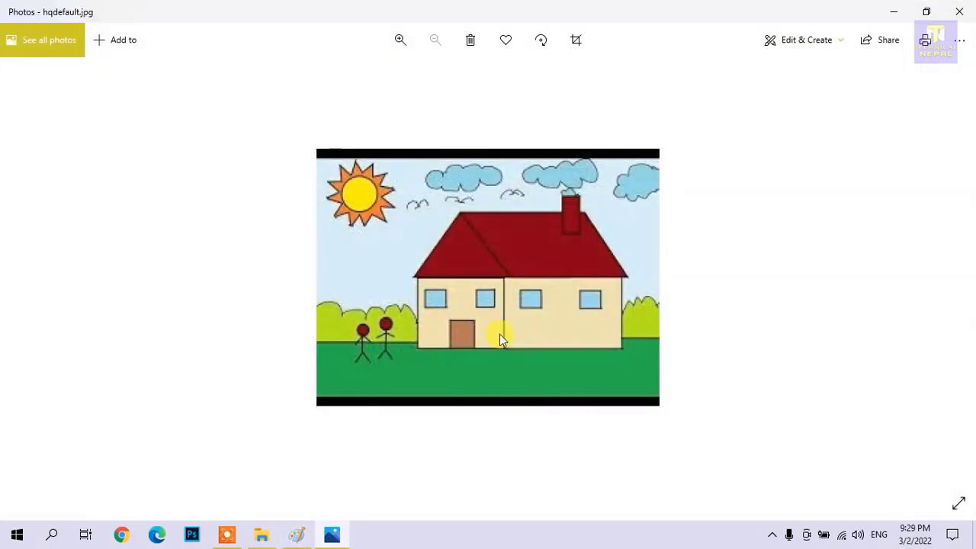
{"action": "left_click", "coordinate": [297, 537]}
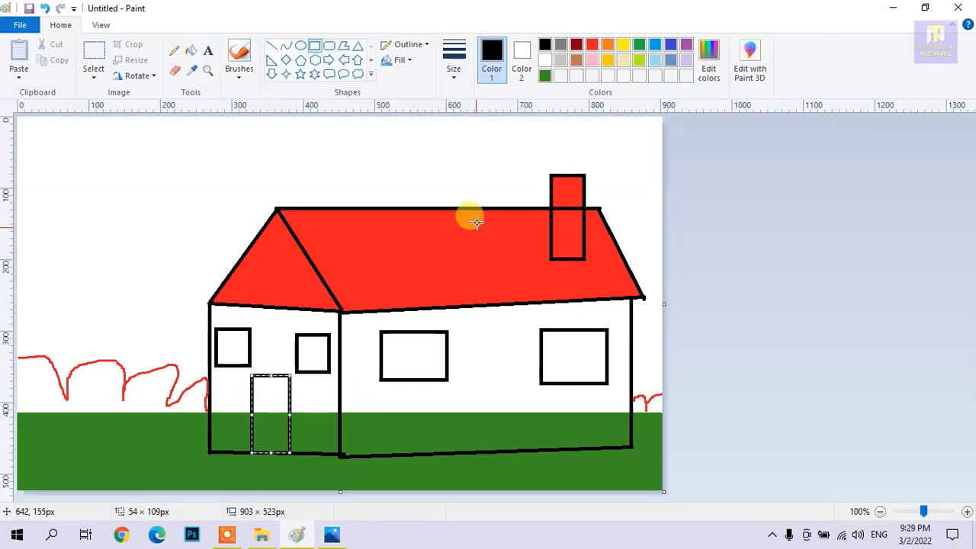
Recolour the door's outline light gray and fill the white areas of the front and main walls around the windows with the same gray.
{"action": "left_click", "coordinate": [559, 64]}
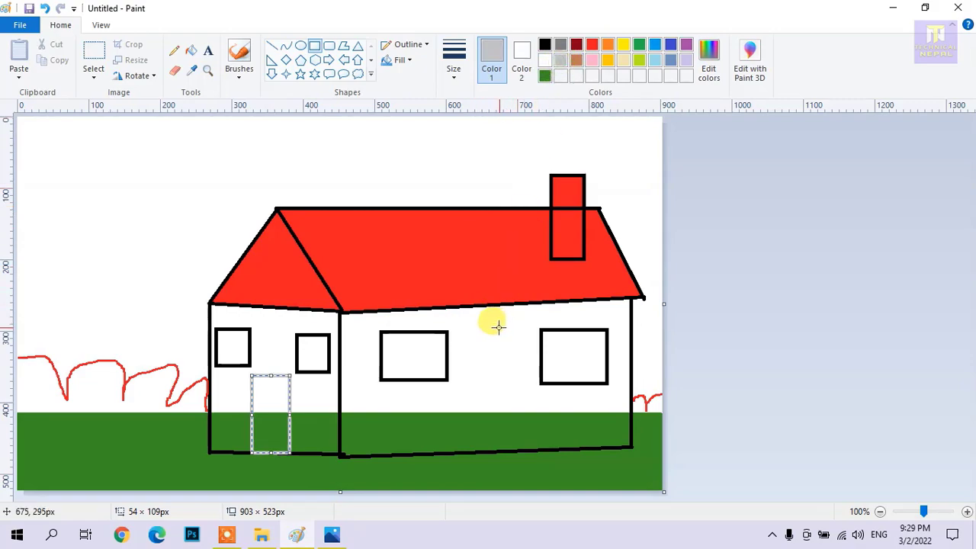
{"action": "left_click", "coordinate": [191, 51]}
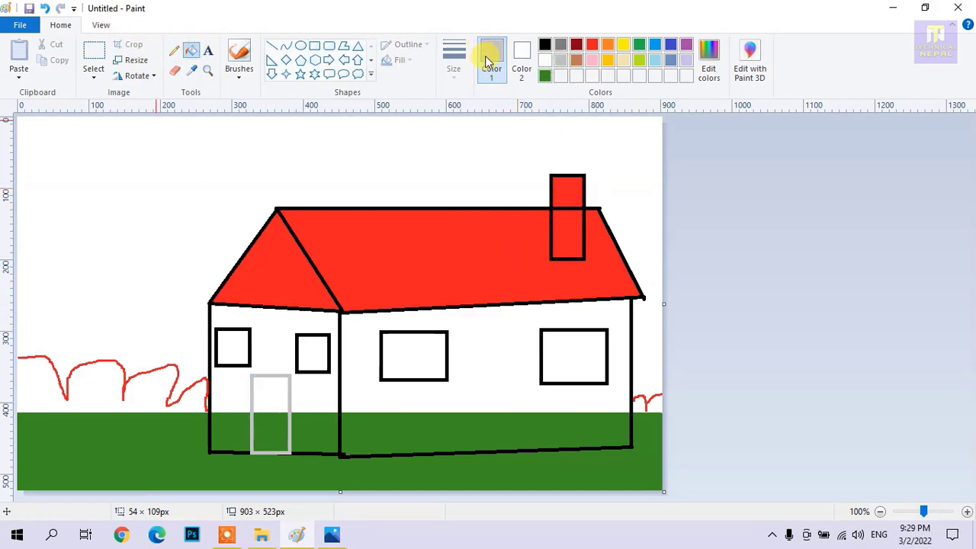
{"action": "left_click", "coordinate": [483, 344]}
{"action": "left_click", "coordinate": [286, 324]}
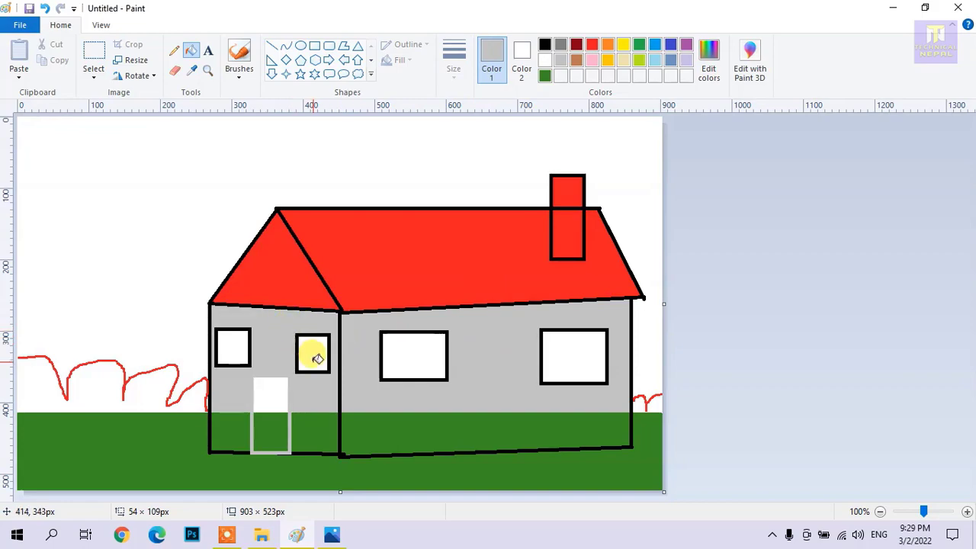
{"action": "left_click", "coordinate": [266, 395]}
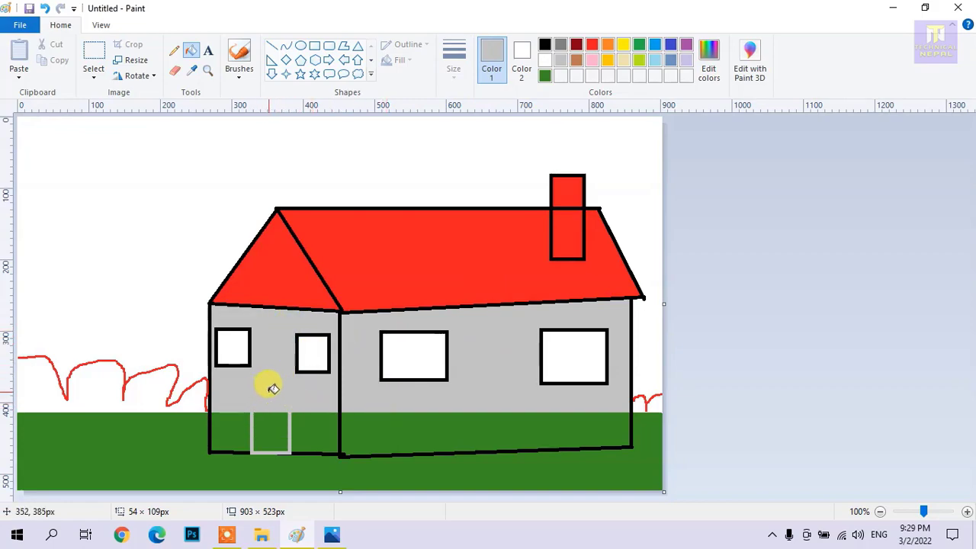
{"action": "key", "text": "ctrl+z"}
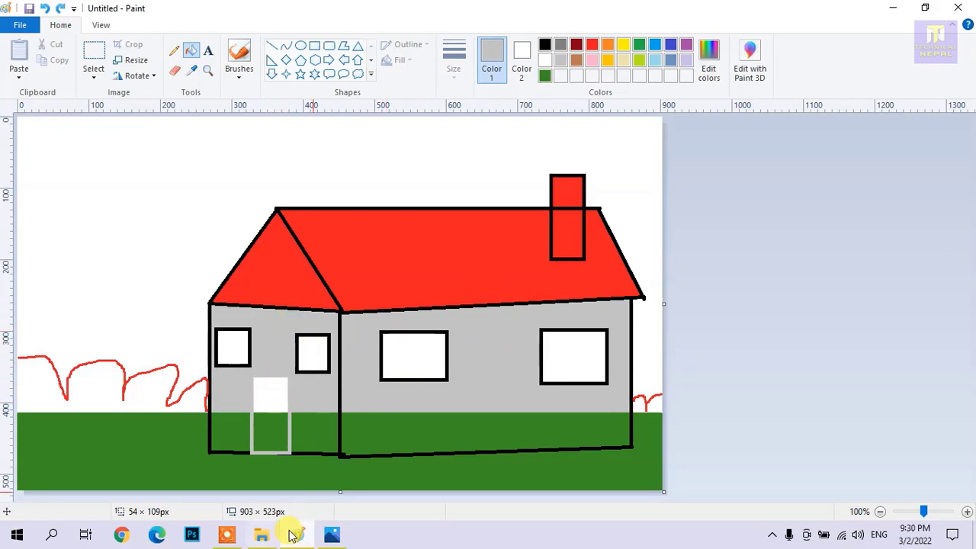
After checking the reference picture, fill the door and all four windows with brown.
{"action": "left_click", "coordinate": [333, 534]}
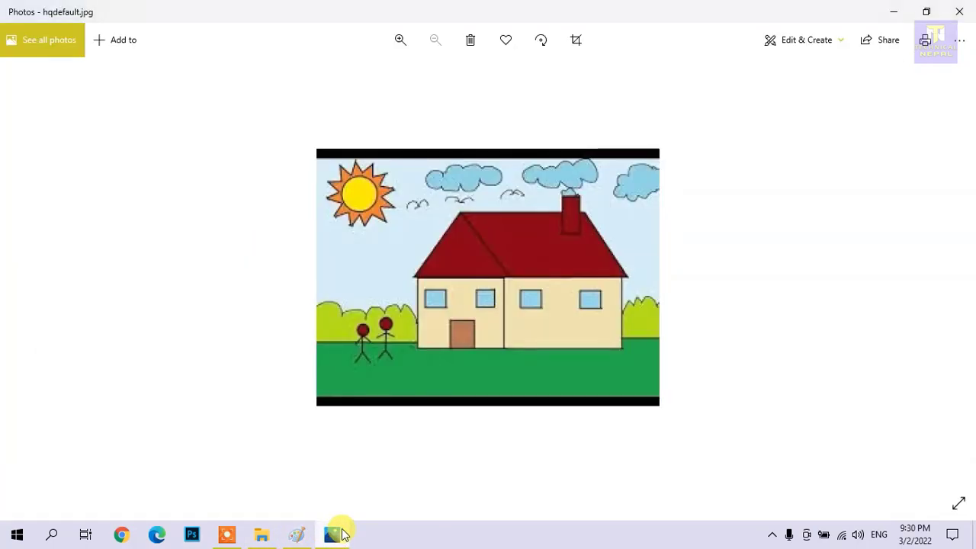
{"action": "left_click", "coordinate": [295, 535]}
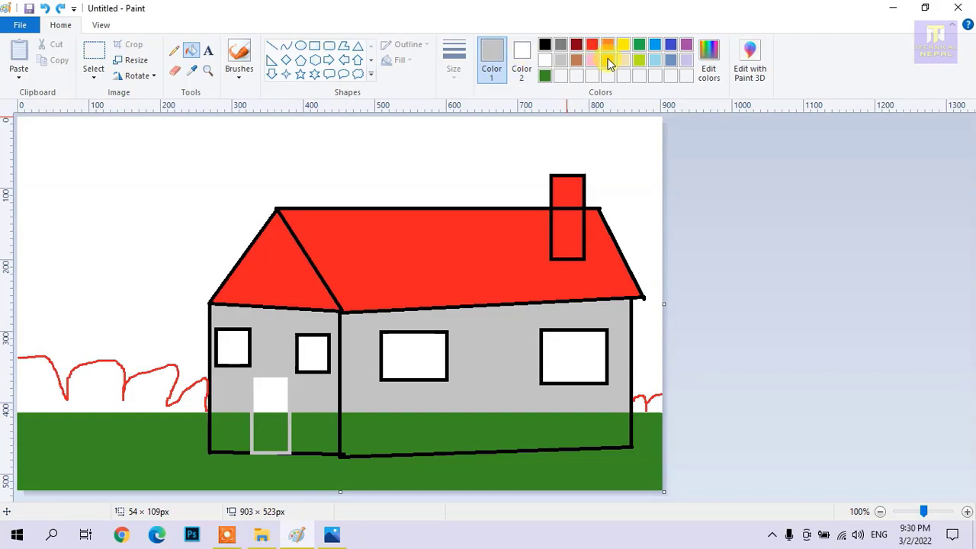
{"action": "left_click", "coordinate": [577, 59]}
{"action": "left_click", "coordinate": [266, 400]}
{"action": "left_click", "coordinate": [235, 347]}
{"action": "left_click", "coordinate": [314, 351]}
{"action": "left_click", "coordinate": [440, 360]}
{"action": "left_click", "coordinate": [560, 365]}
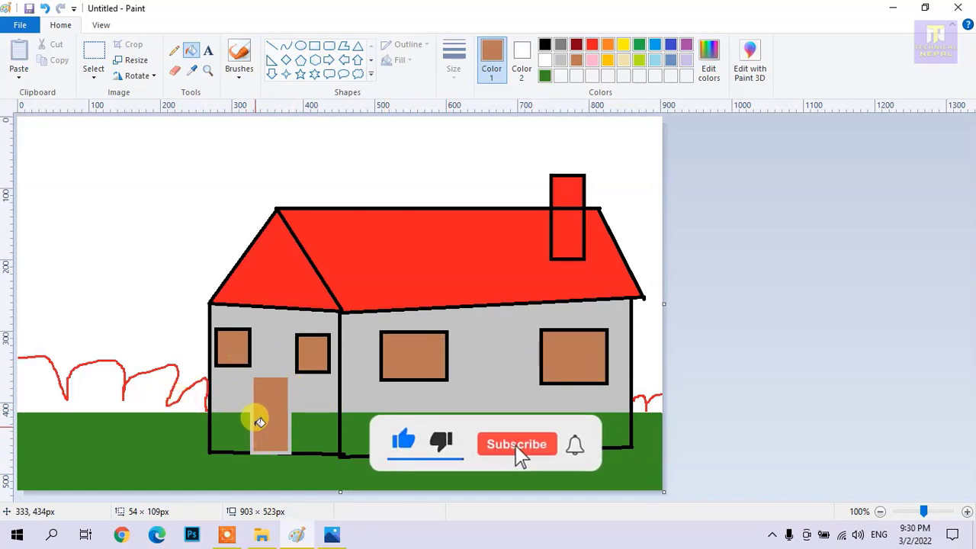
{"action": "left_click", "coordinate": [331, 206]}
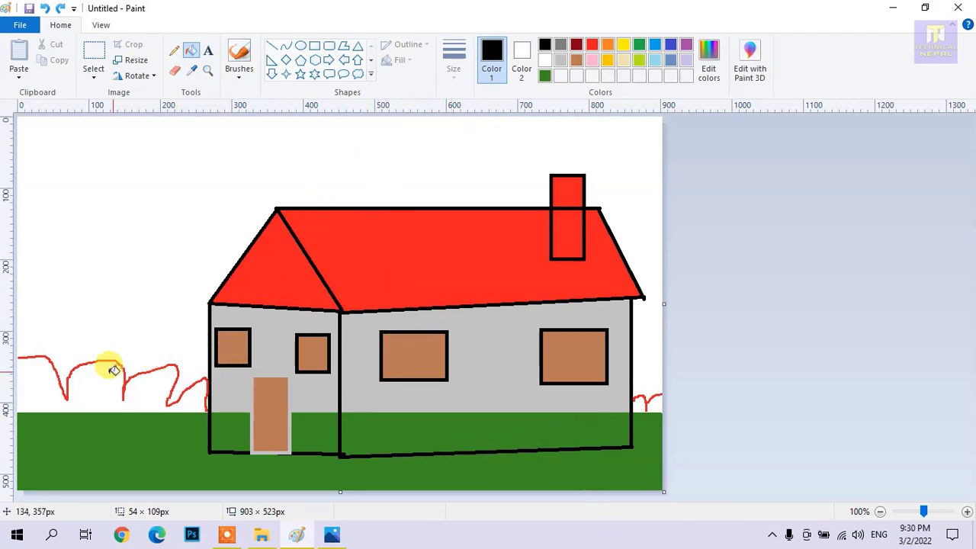
Try to fill the bushes on the left of the house with lime, following the reference picture.
{"action": "left_click", "coordinate": [331, 534]}
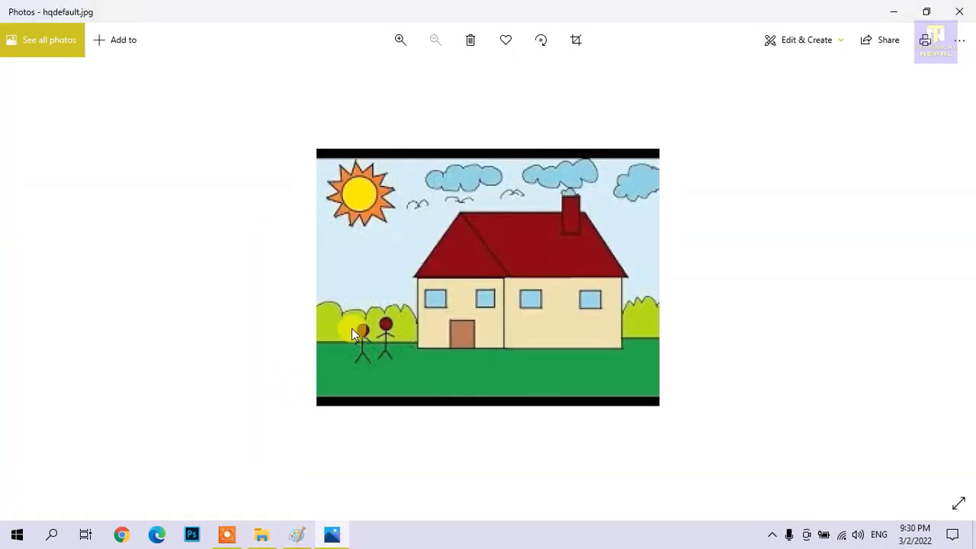
{"action": "left_click", "coordinate": [296, 534]}
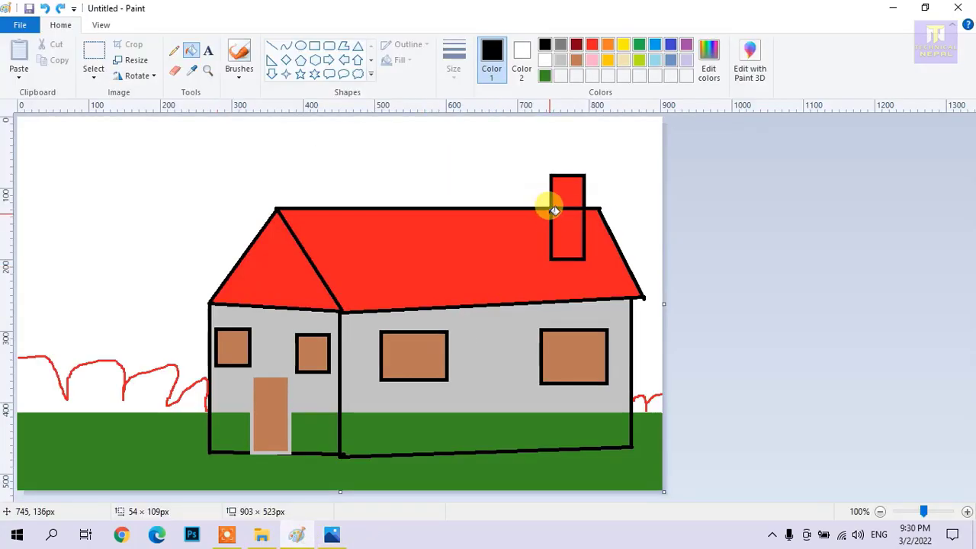
{"action": "left_click", "coordinate": [640, 62]}
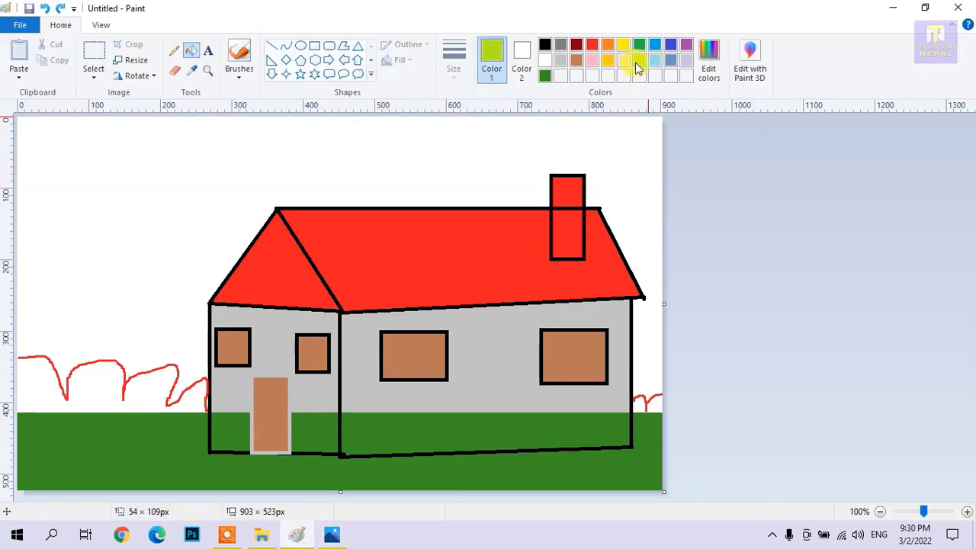
{"action": "left_click", "coordinate": [190, 51]}
{"action": "left_click", "coordinate": [56, 353]}
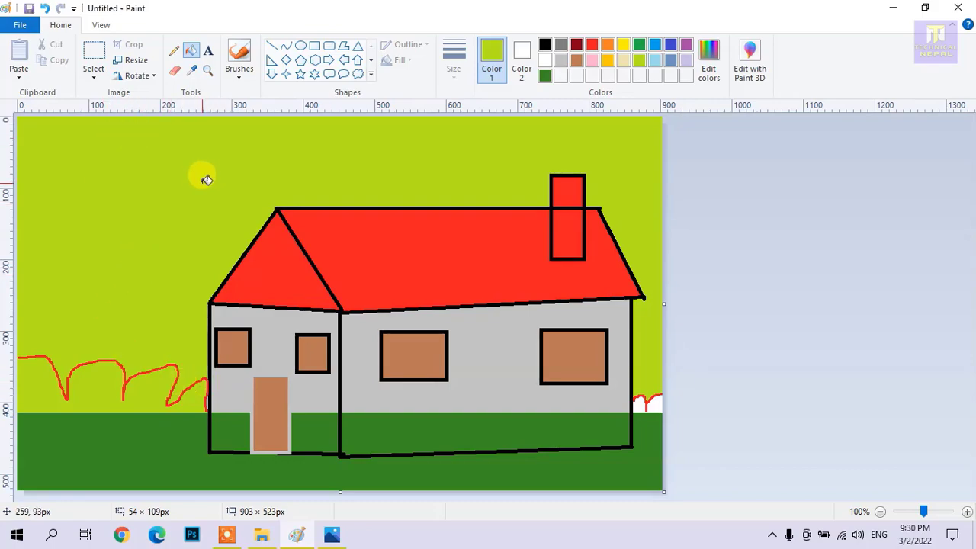
{"action": "key", "text": "ctrl+z"}
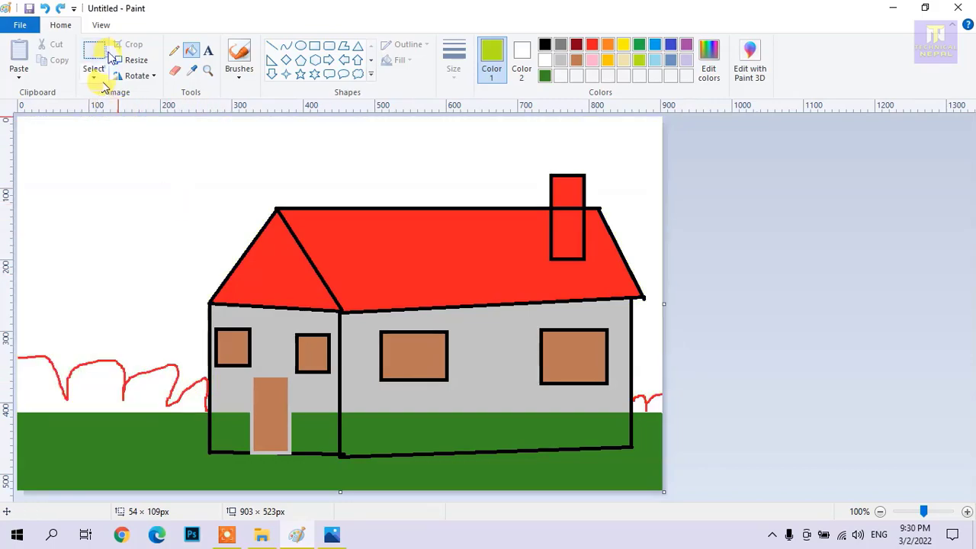
Close the gap between the bush outline's left end and the canvas edge with a short lime Pencil mark.
{"action": "left_click", "coordinate": [208, 69]}
{"action": "left_click", "coordinate": [98, 393]}
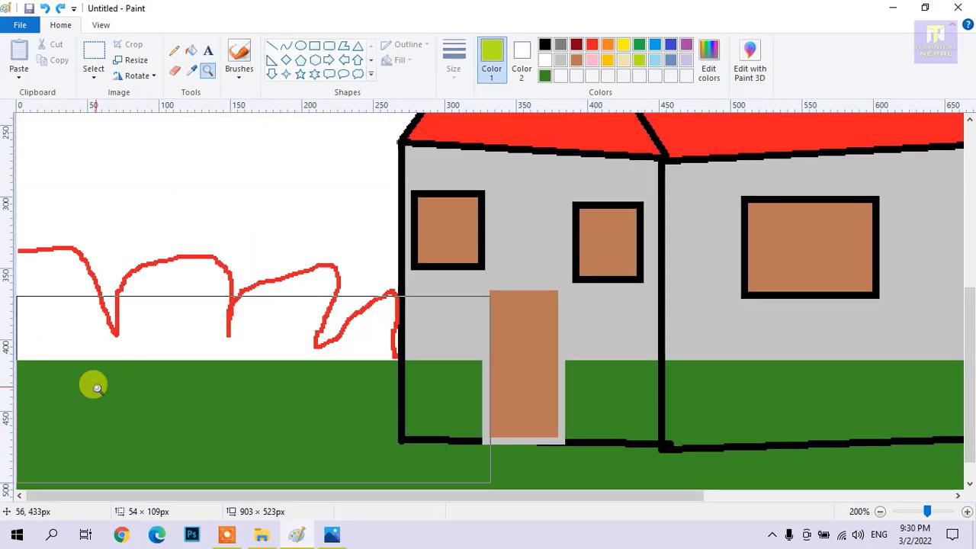
{"action": "left_click", "coordinate": [99, 319]}
{"action": "left_click", "coordinate": [512, 302]}
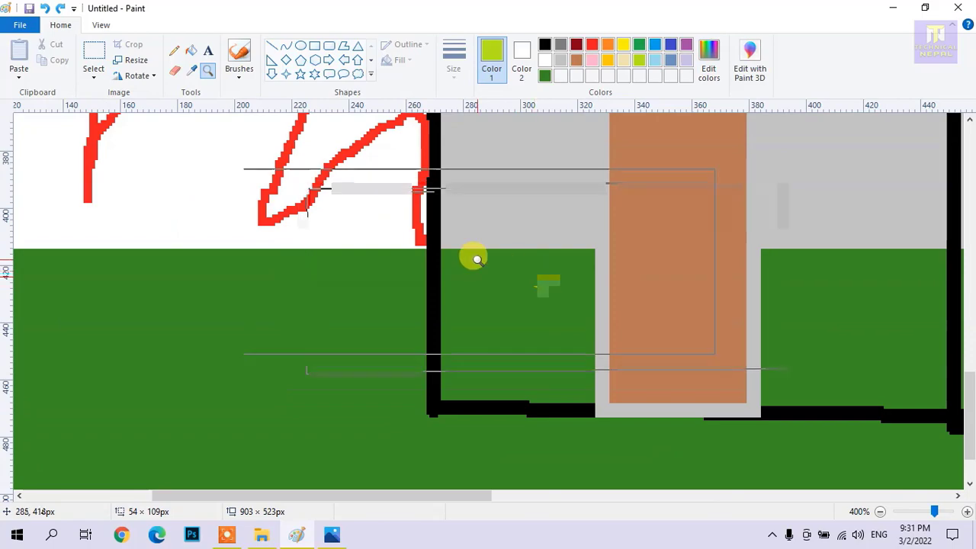
{"action": "left_click", "coordinate": [417, 233]}
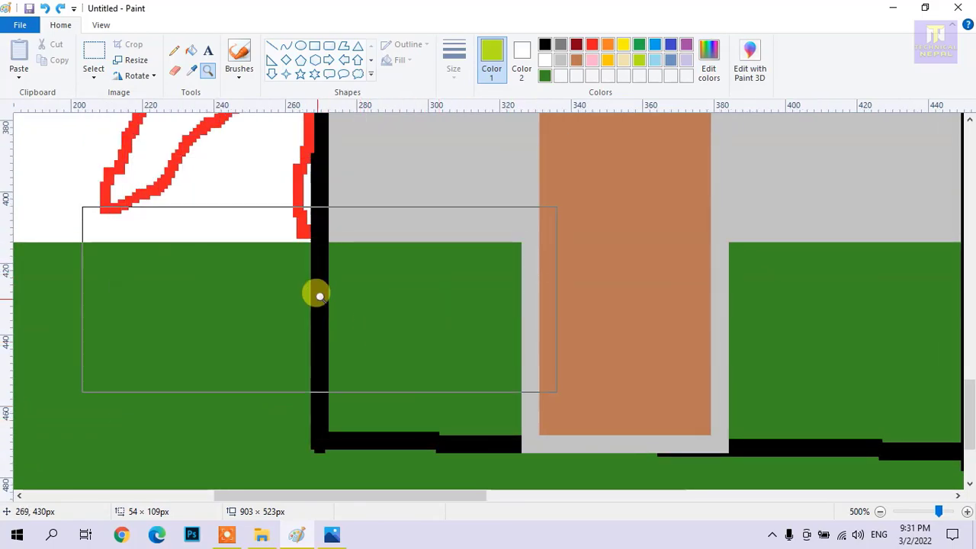
{"action": "left_click_drag", "start_coordinate": [971, 410], "coordinate": [889, 364]}
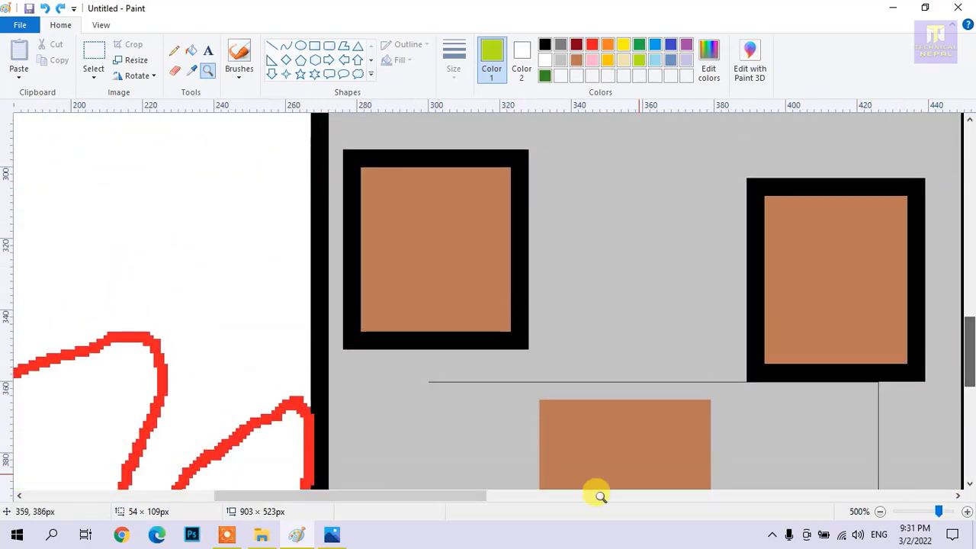
{"action": "left_click_drag", "start_coordinate": [457, 496], "coordinate": [153, 496]}
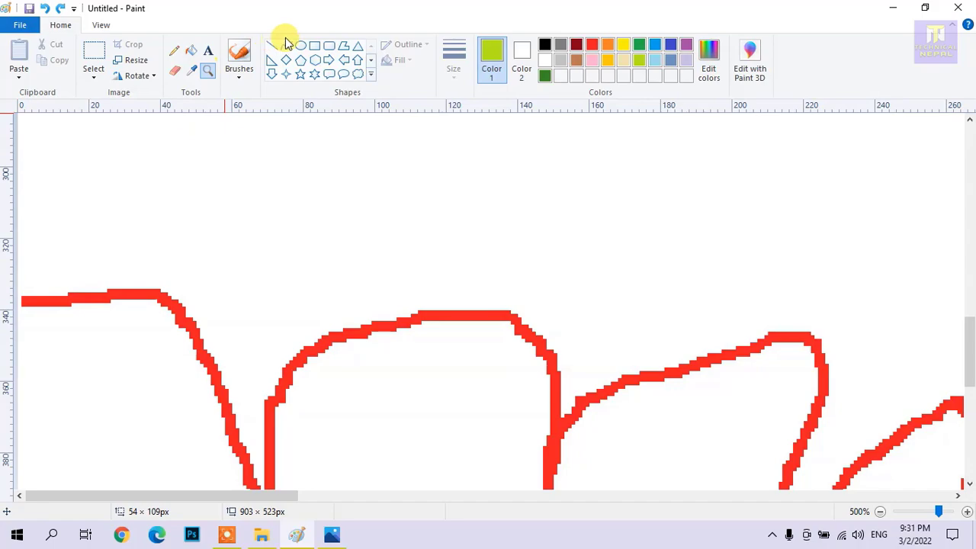
{"action": "left_click", "coordinate": [174, 51]}
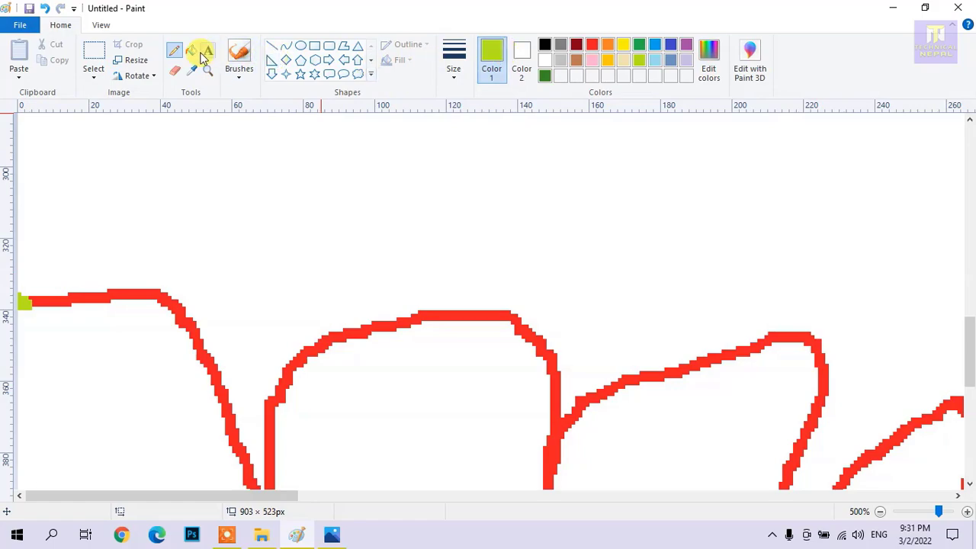
{"action": "left_click", "coordinate": [100, 25]}
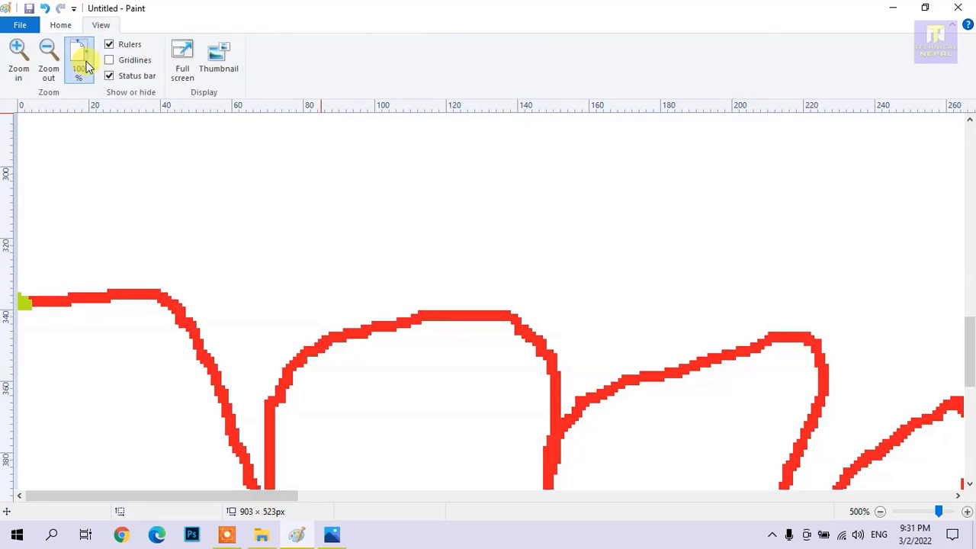
{"action": "left_click", "coordinate": [80, 59]}
{"action": "left_click", "coordinate": [61, 25]}
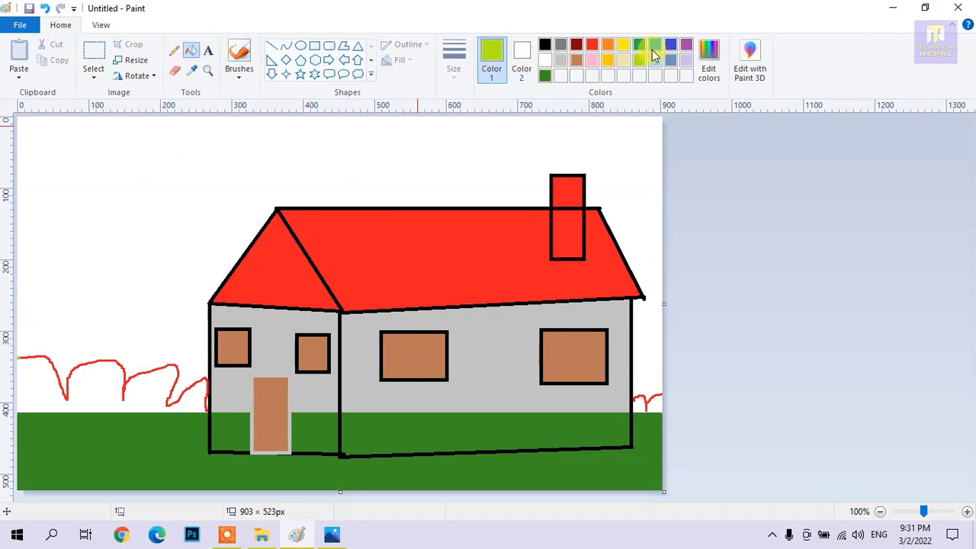
Define a light yellow-green custom colour and fill the bushes on both sides of the house with it.
{"action": "left_click", "coordinate": [705, 65]}
{"action": "left_click", "coordinate": [642, 227]}
{"action": "left_click_drag", "start_coordinate": [644, 217], "coordinate": [644, 213]}
{"action": "left_click", "coordinate": [355, 364]}
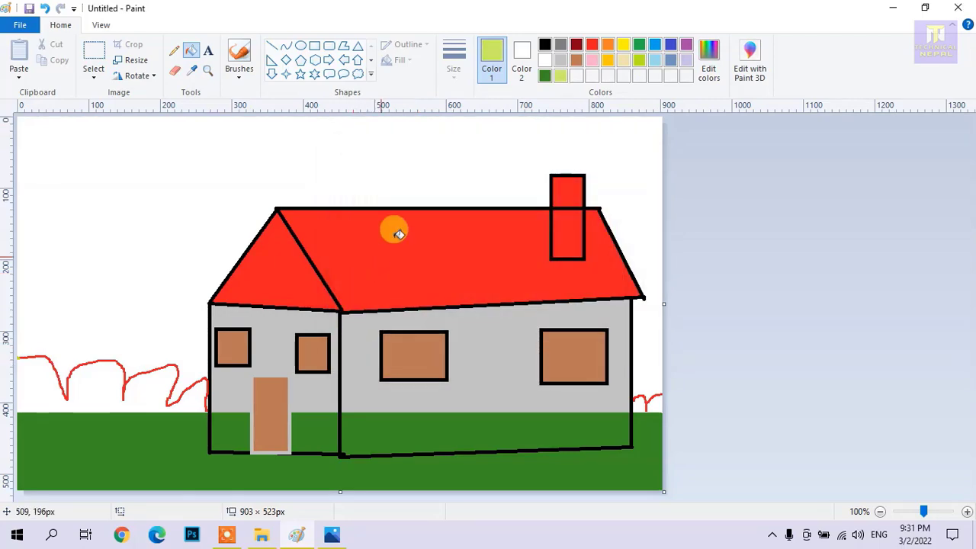
{"action": "left_click", "coordinate": [105, 387]}
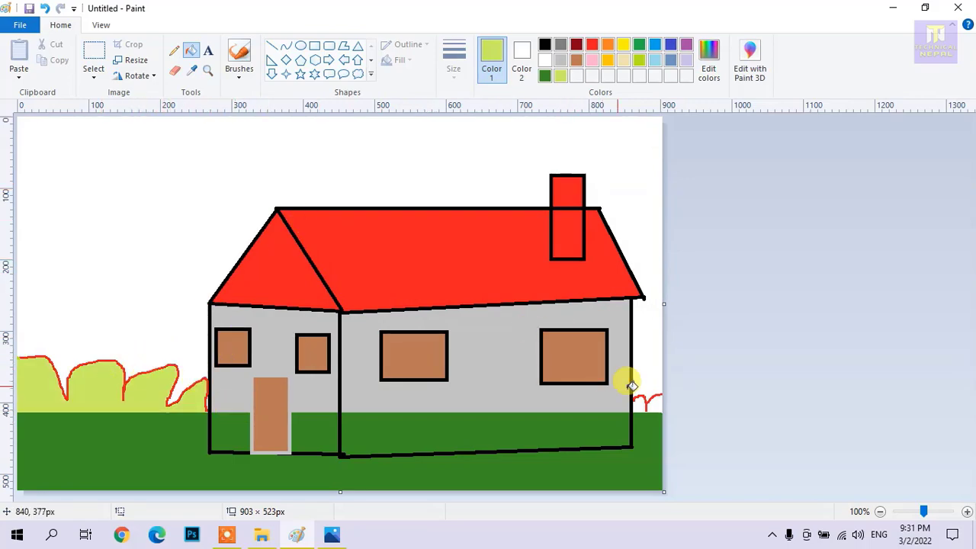
{"action": "left_click", "coordinate": [650, 408]}
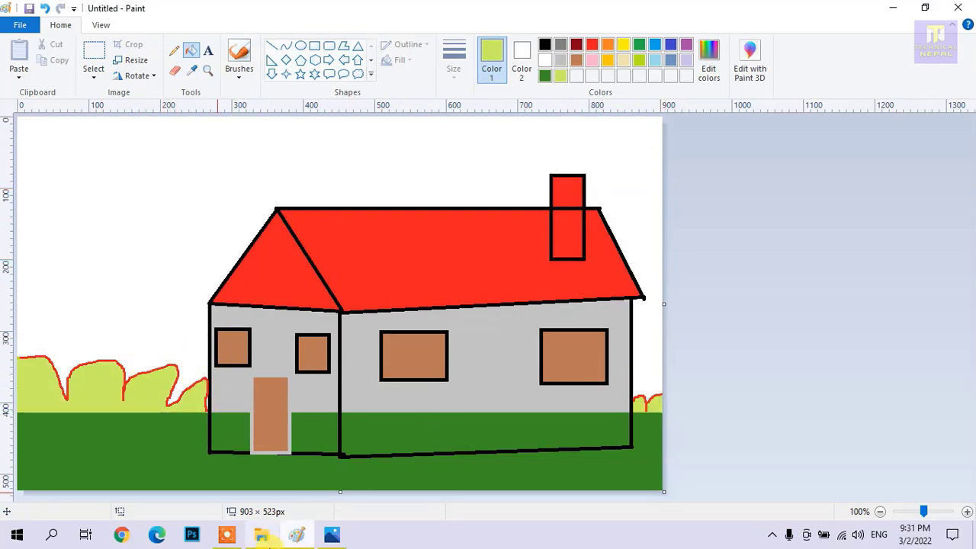
Recolour the red outline of the bushes on the left of the house to black with the Fill tool, following the reference picture.
{"action": "left_click", "coordinate": [172, 363]}
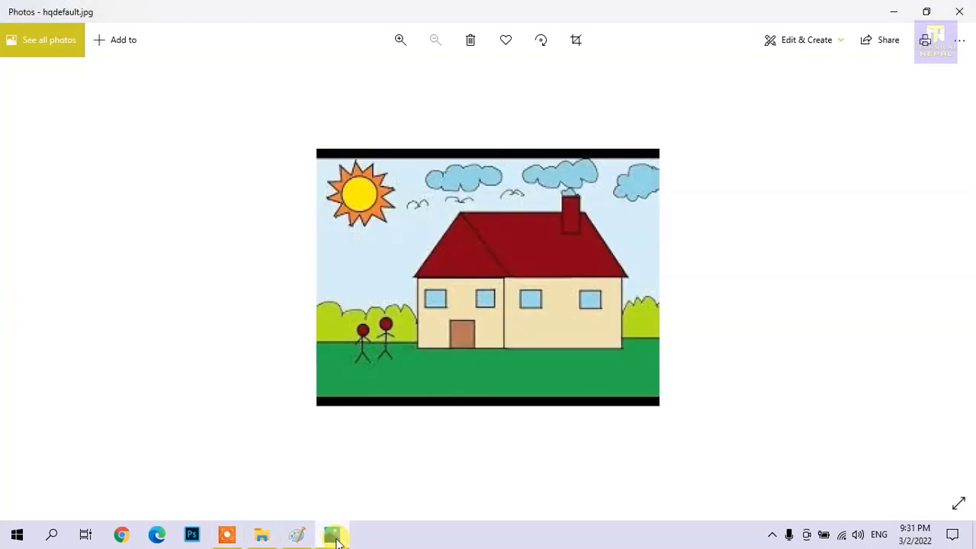
{"action": "left_click", "coordinate": [333, 536]}
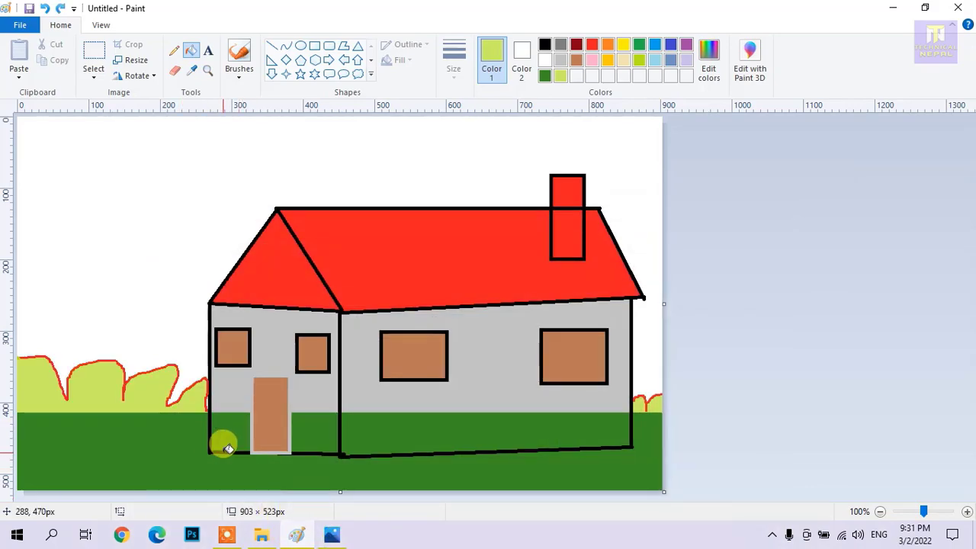
{"action": "left_click", "coordinate": [544, 44]}
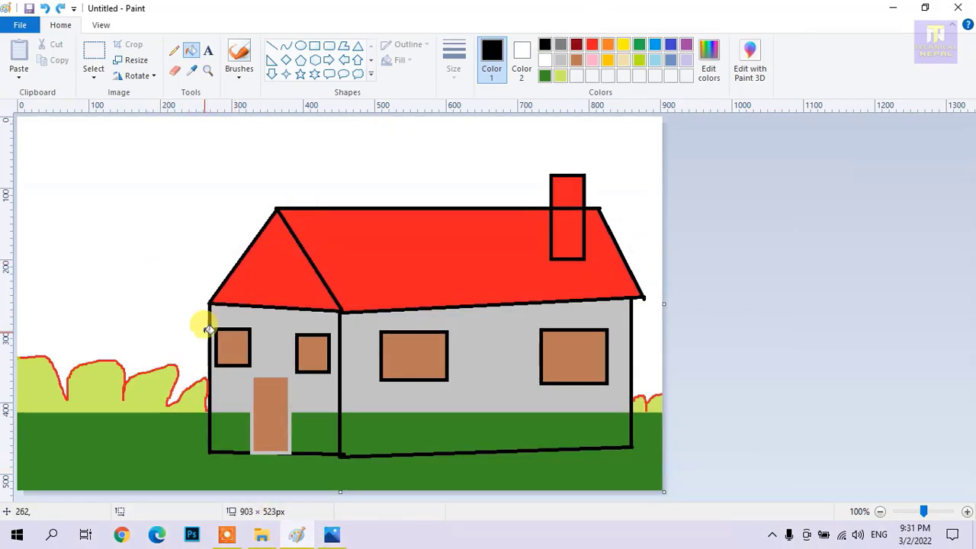
{"action": "left_click", "coordinate": [175, 362]}
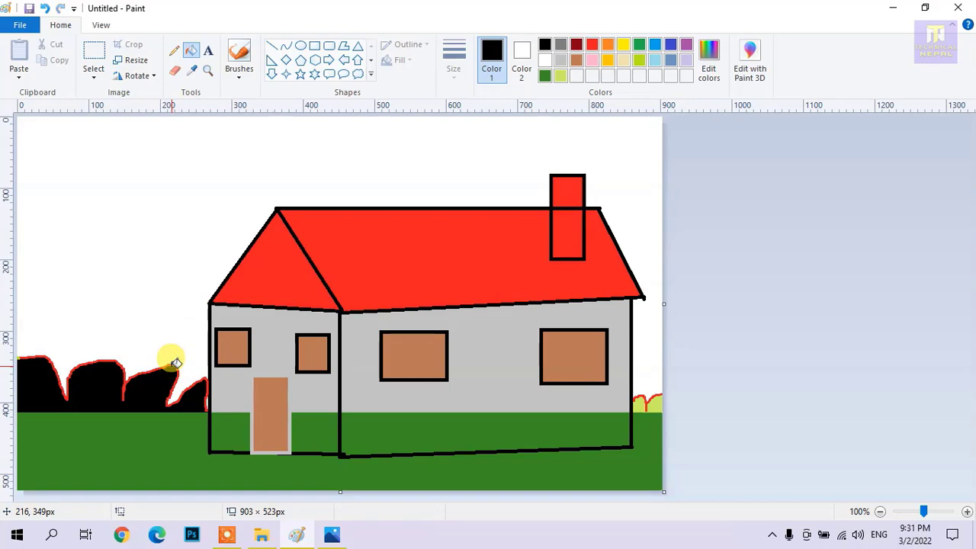
{"action": "key", "text": "ctrl+z"}
{"action": "left_click", "coordinate": [208, 71]}
{"action": "left_click", "coordinate": [90, 427]}
{"action": "left_click", "coordinate": [90, 427]}
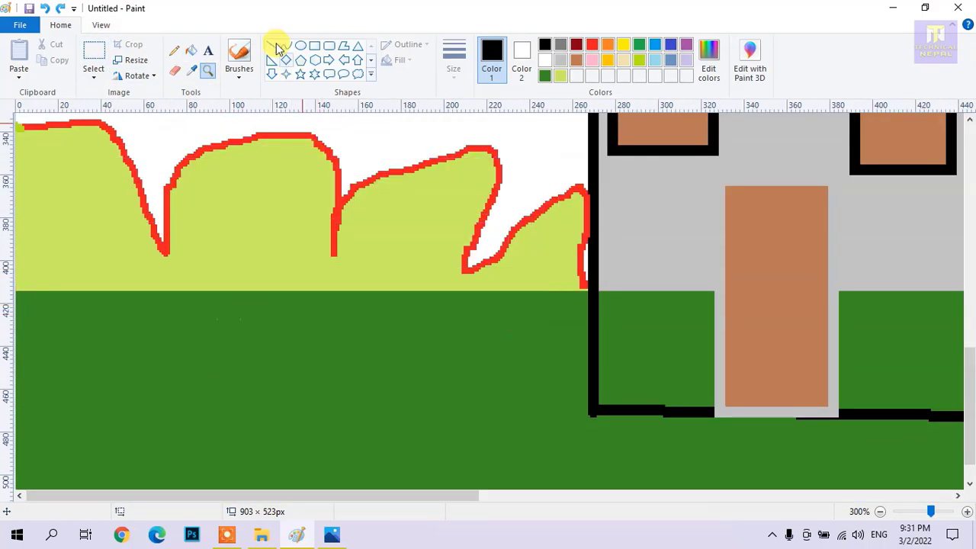
{"action": "left_click", "coordinate": [190, 51]}
{"action": "left_click", "coordinate": [340, 160]}
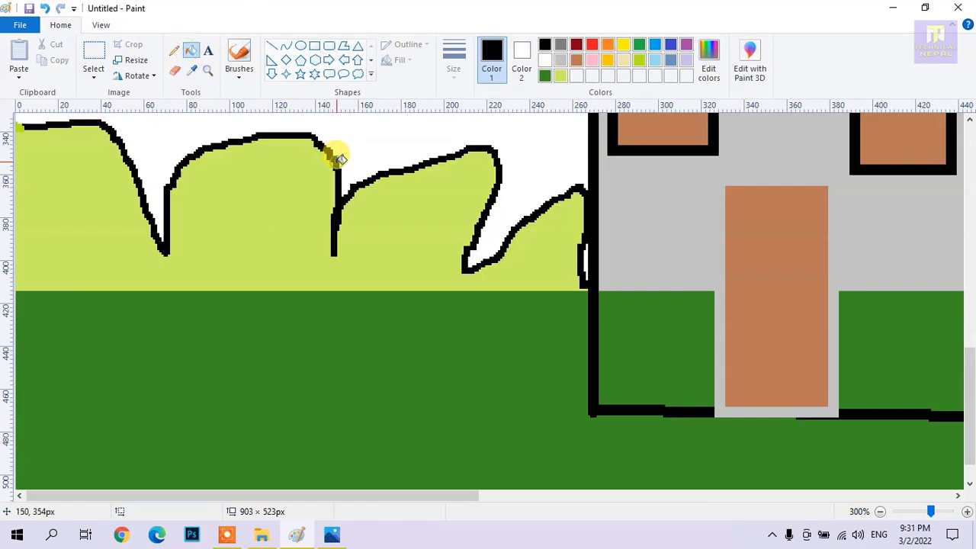
{"action": "left_click", "coordinate": [102, 25]}
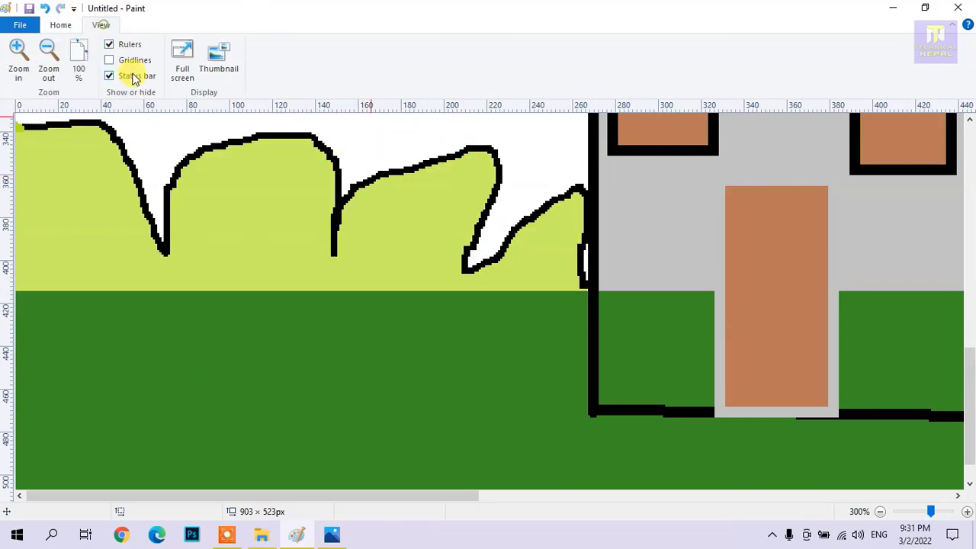
Recolour the outline of the bushes on the right of the house to black, keeping their light yellow-green fill.
{"action": "left_click", "coordinate": [80, 61]}
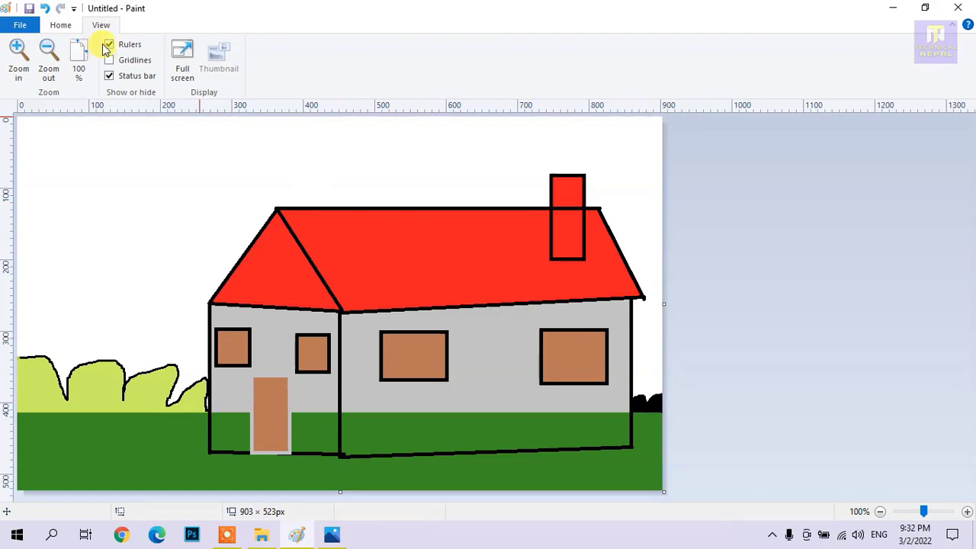
{"action": "left_click", "coordinate": [651, 402]}
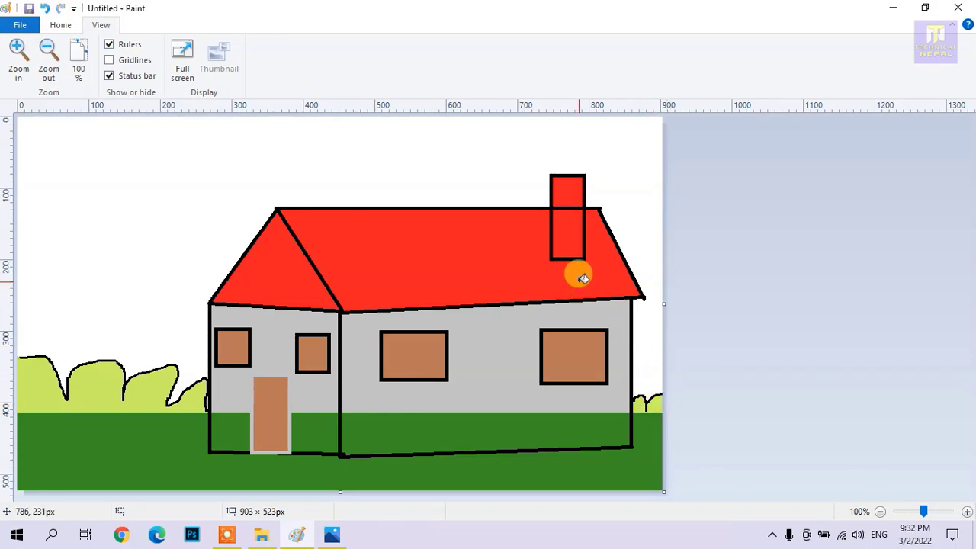
Following the reference picture, draw a black circle of about 99 × 99 px for the sun in the sky left of the house.
{"action": "left_click", "coordinate": [332, 535]}
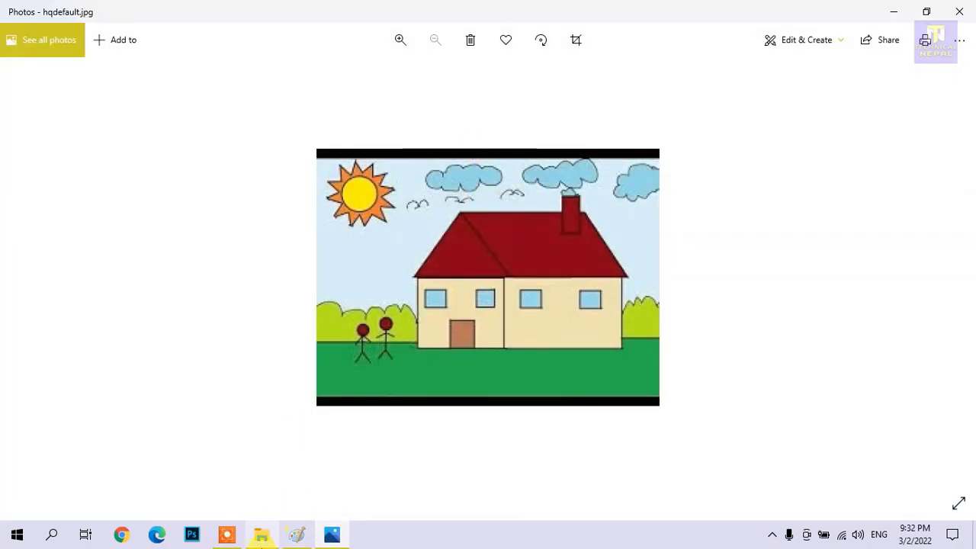
{"action": "left_click", "coordinate": [297, 534]}
{"action": "left_click", "coordinate": [61, 25]}
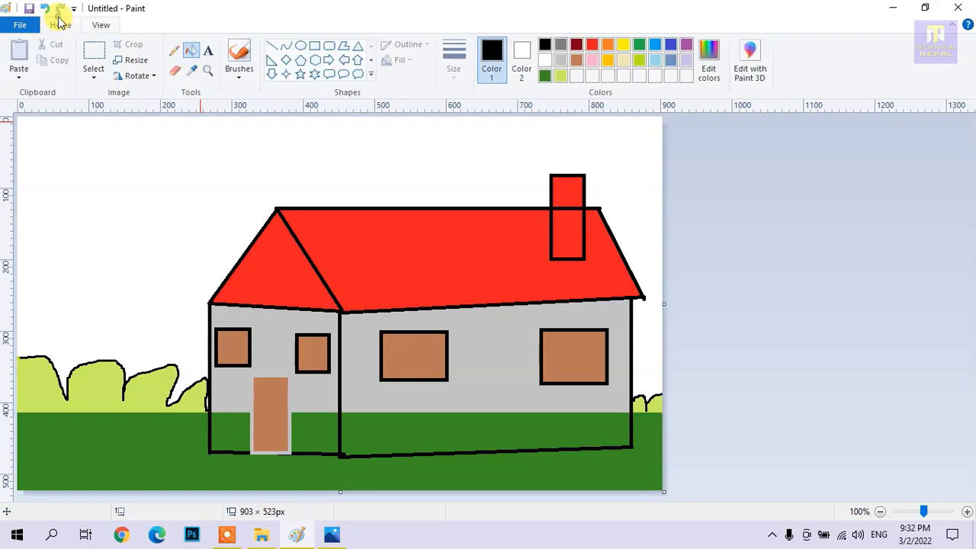
{"action": "left_click", "coordinate": [300, 45]}
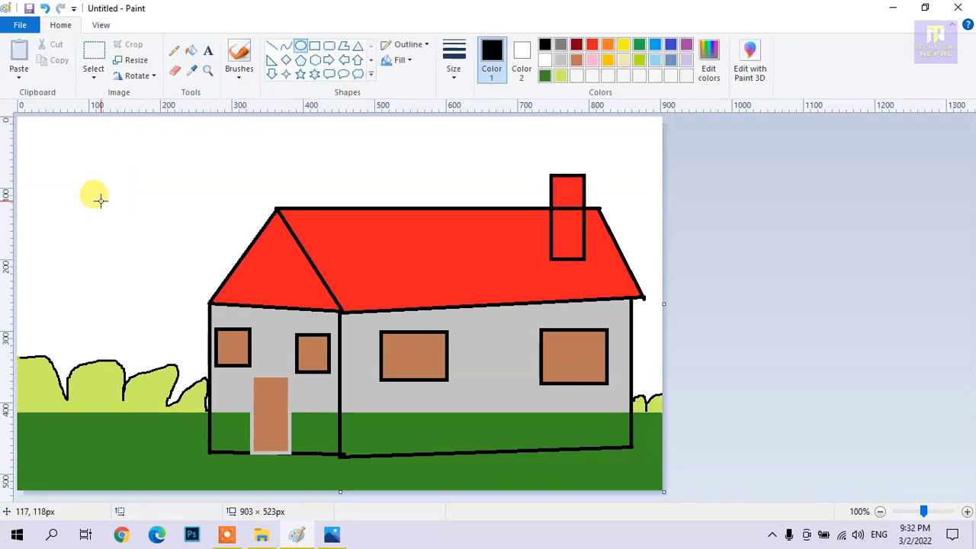
{"action": "left_click_drag", "start_coordinate": [83, 178], "coordinate": [157, 254]}
{"action": "left_click_drag", "start_coordinate": [124, 207], "coordinate": [112, 211]}
Draw pointed black rays around the sun's circle with the Pencil and erase the stray lines inside the circle.
{"action": "left_click", "coordinate": [189, 53]}
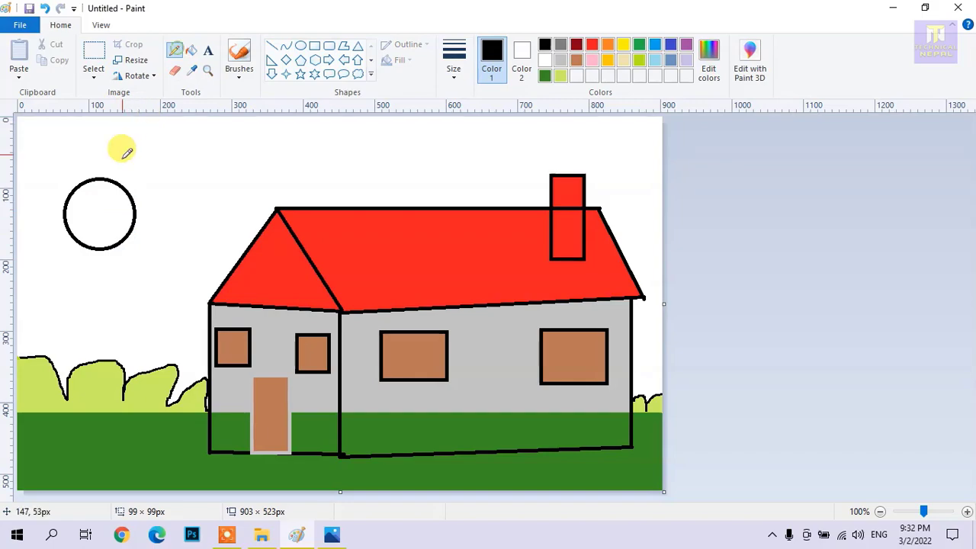
{"action": "mouse_move", "coordinate": [113, 178]}
{"action": "left_mouse_down"}
{"action": "mouse_move", "coordinate": [139, 175]}
{"action": "mouse_move", "coordinate": [125, 192]}
{"action": "mouse_move", "coordinate": [160, 208]}
{"action": "mouse_move", "coordinate": [139, 212]}
{"action": "mouse_move", "coordinate": [145, 243]}
{"action": "mouse_move", "coordinate": [132, 235]}
{"action": "mouse_move", "coordinate": [131, 261]}
{"action": "mouse_move", "coordinate": [118, 242]}
{"action": "mouse_move", "coordinate": [96, 271]}
{"action": "mouse_move", "coordinate": [94, 250]}
{"action": "mouse_move", "coordinate": [69, 268]}
{"action": "mouse_move", "coordinate": [79, 244]}
{"action": "mouse_move", "coordinate": [42, 241]}
{"action": "mouse_move", "coordinate": [66, 227]}
{"action": "mouse_move", "coordinate": [52, 202]}
{"action": "mouse_move", "coordinate": [66, 202]}
{"action": "mouse_move", "coordinate": [69, 172]}
{"action": "mouse_move", "coordinate": [105, 177]}
{"action": "left_mouse_up"}
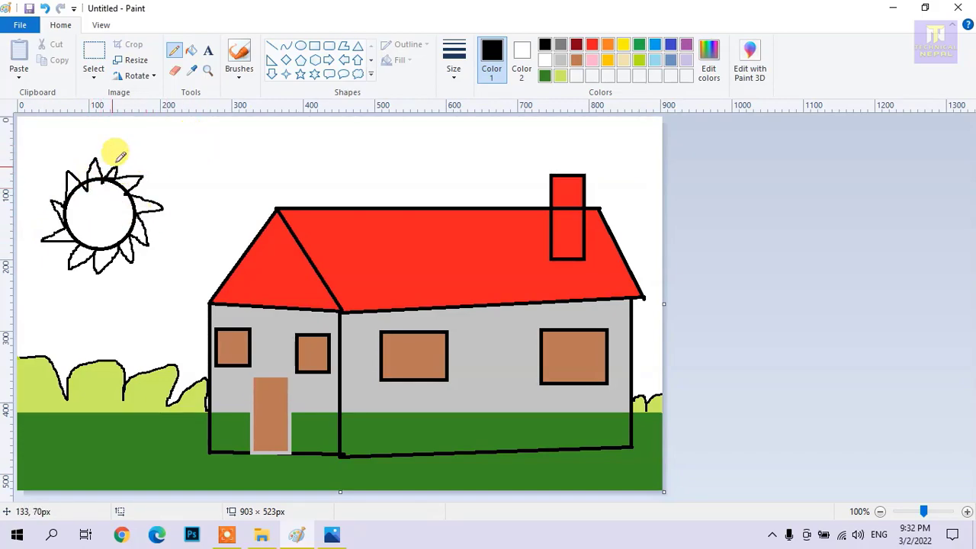
{"action": "left_click", "coordinate": [174, 70]}
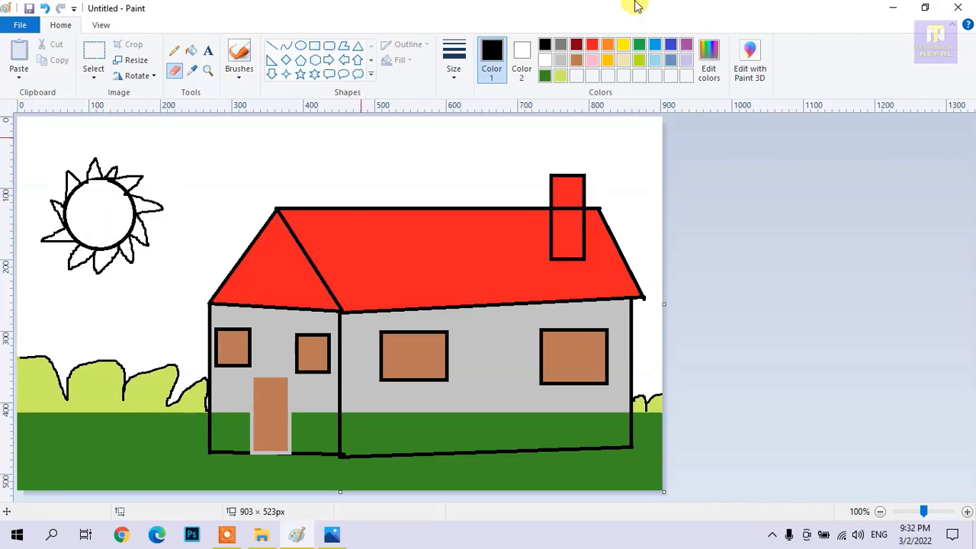
Fill the sun's circle with red.
{"action": "left_click", "coordinate": [593, 45]}
{"action": "left_click", "coordinate": [192, 50]}
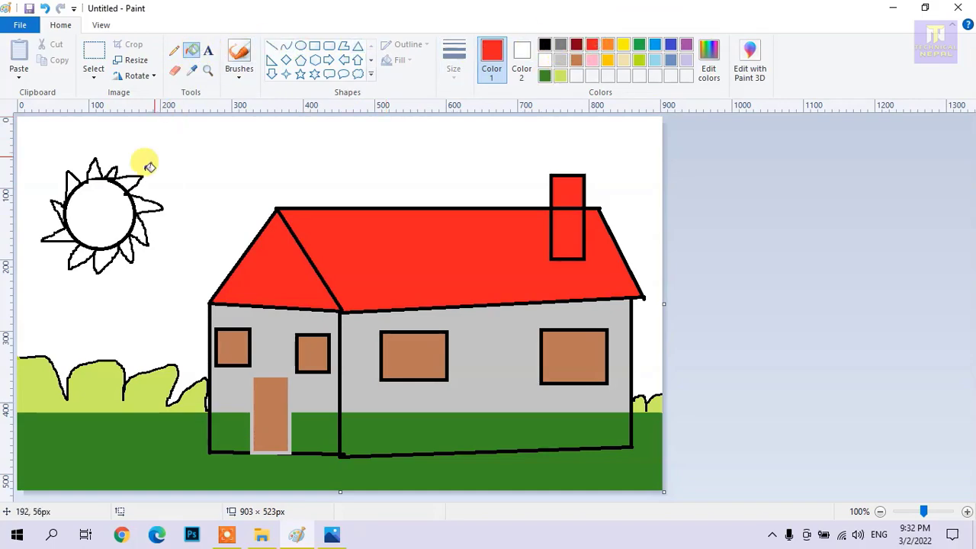
{"action": "left_click", "coordinate": [100, 216]}
Fill the ray at the sun's upper right with yellow and undo the fills that recolour the sun's outline.
{"action": "left_click", "coordinate": [488, 50]}
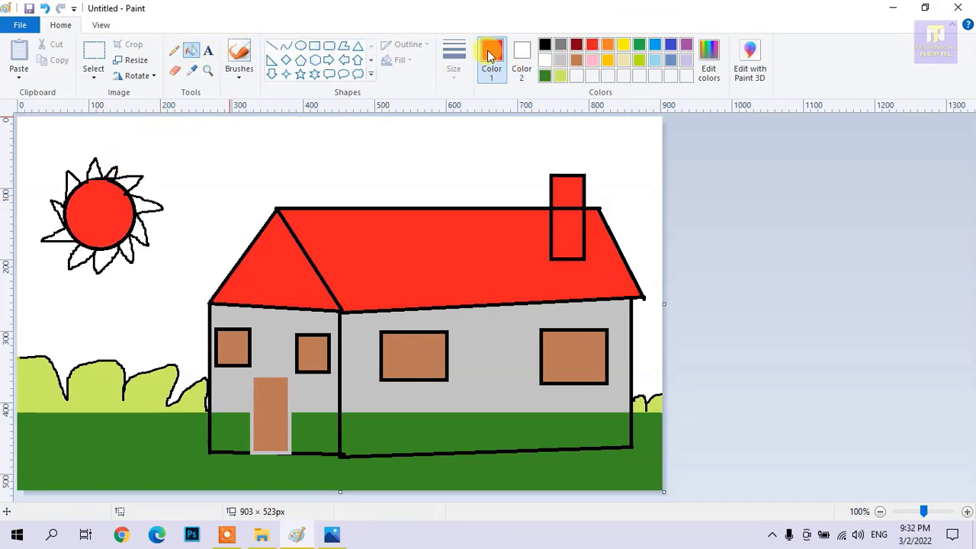
{"action": "left_click", "coordinate": [623, 45]}
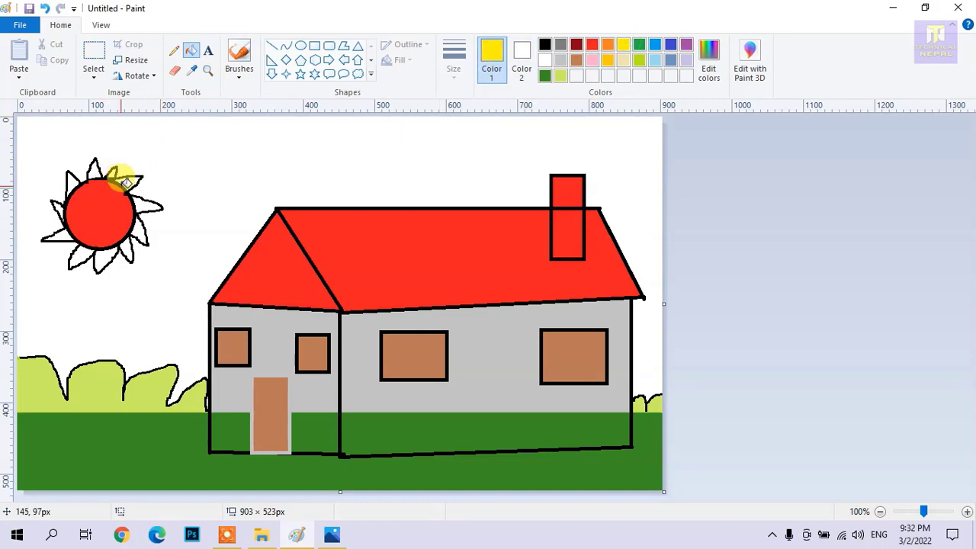
{"action": "left_click", "coordinate": [128, 179]}
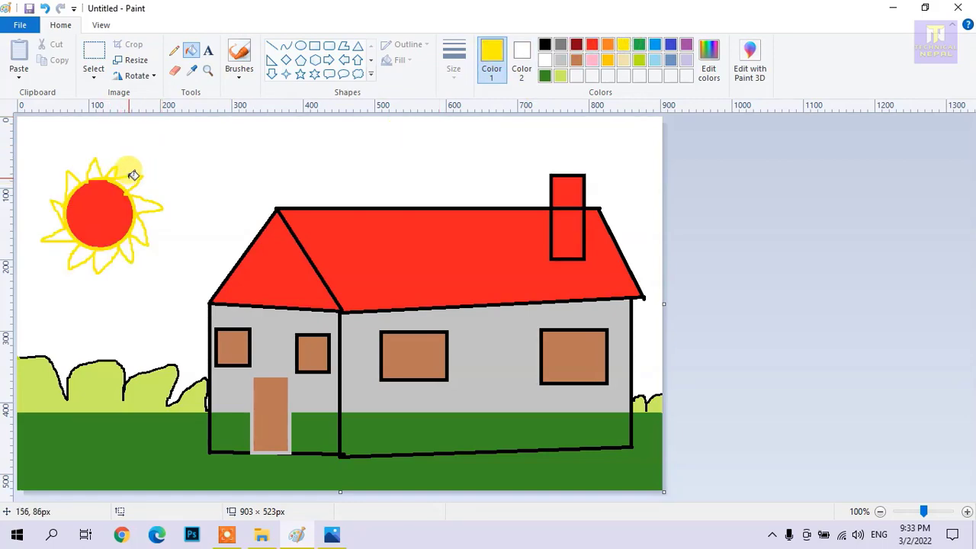
{"action": "key", "text": "ctrl+z"}
{"action": "left_click", "coordinate": [115, 175]}
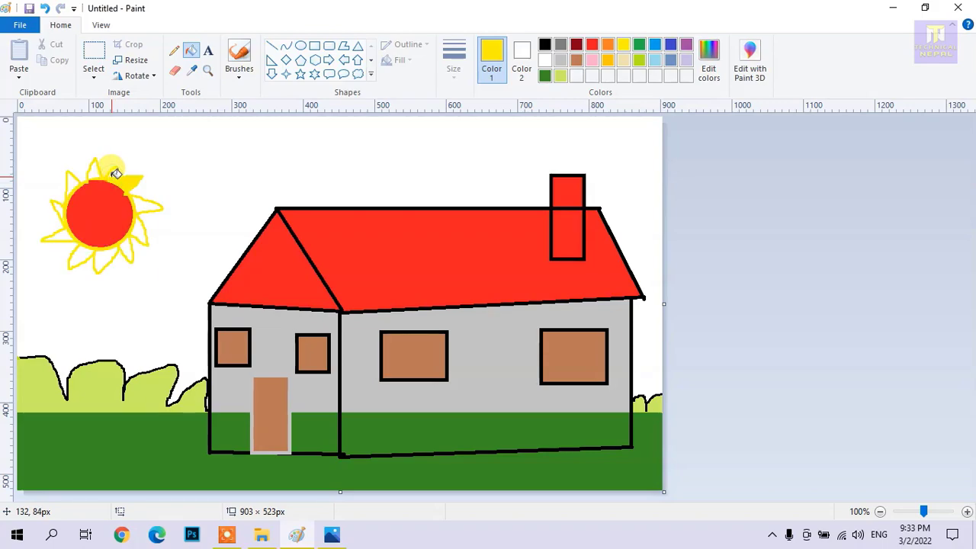
{"action": "key", "text": "ctrl+z"}
Fill all the remaining white rays around the sun with yellow.
{"action": "left_click", "coordinate": [107, 24]}
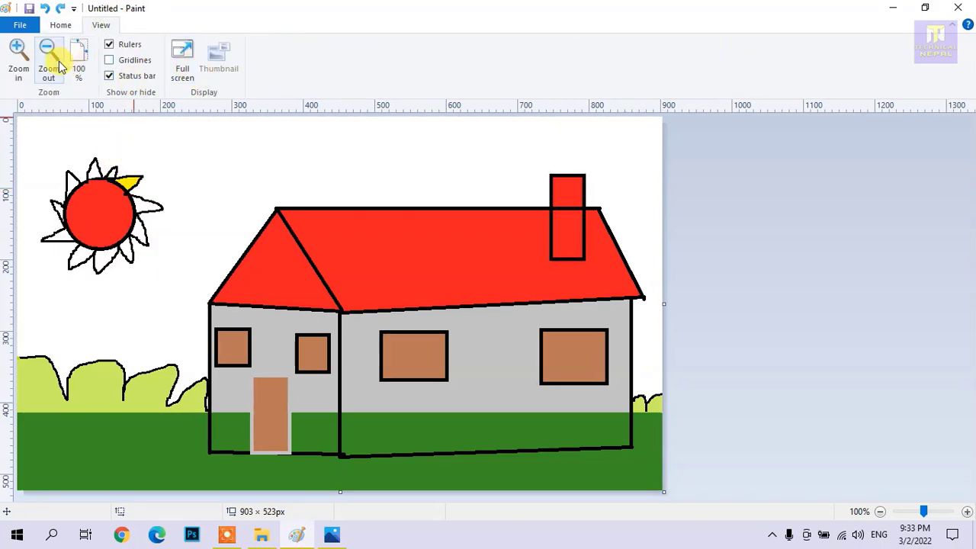
{"action": "left_click", "coordinate": [60, 24]}
{"action": "left_click", "coordinate": [208, 70]}
{"action": "left_click", "coordinate": [132, 215]}
{"action": "left_click", "coordinate": [191, 50]}
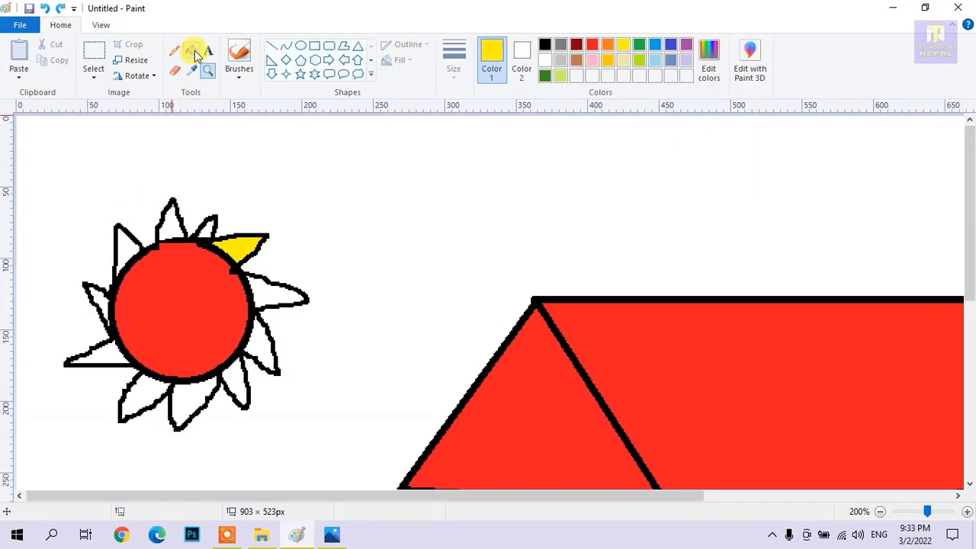
{"action": "left_click", "coordinate": [173, 221]}
{"action": "left_click", "coordinate": [207, 228]}
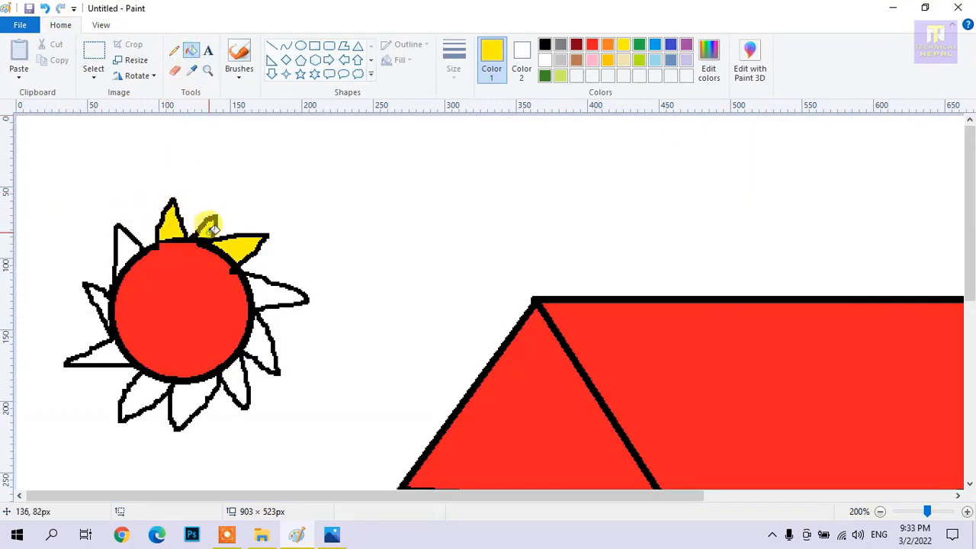
{"action": "left_click", "coordinate": [272, 303]}
{"action": "left_click", "coordinate": [263, 340]}
{"action": "left_click", "coordinate": [236, 377]}
{"action": "left_click", "coordinate": [187, 393]}
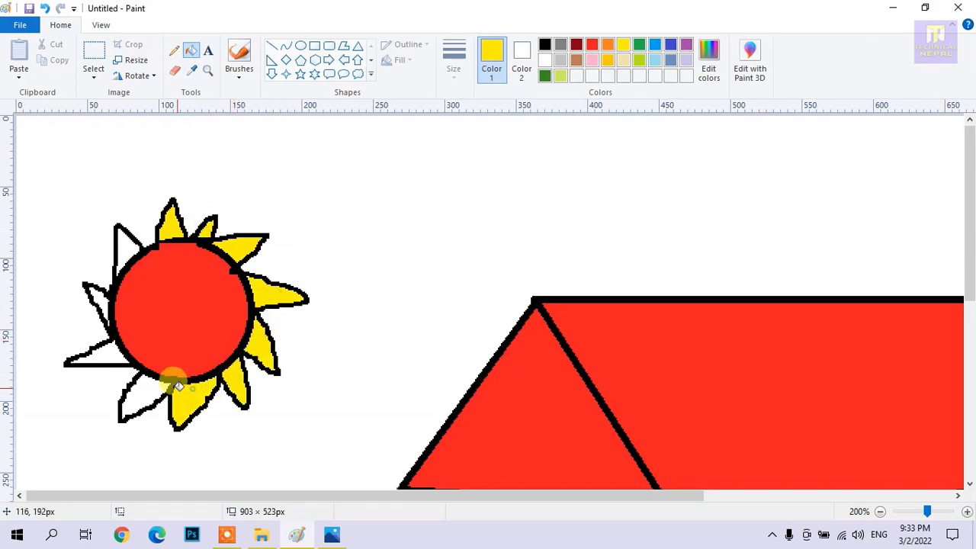
{"action": "left_click", "coordinate": [150, 388]}
{"action": "left_click", "coordinate": [96, 350]}
{"action": "left_click", "coordinate": [96, 301]}
{"action": "left_click", "coordinate": [126, 238]}
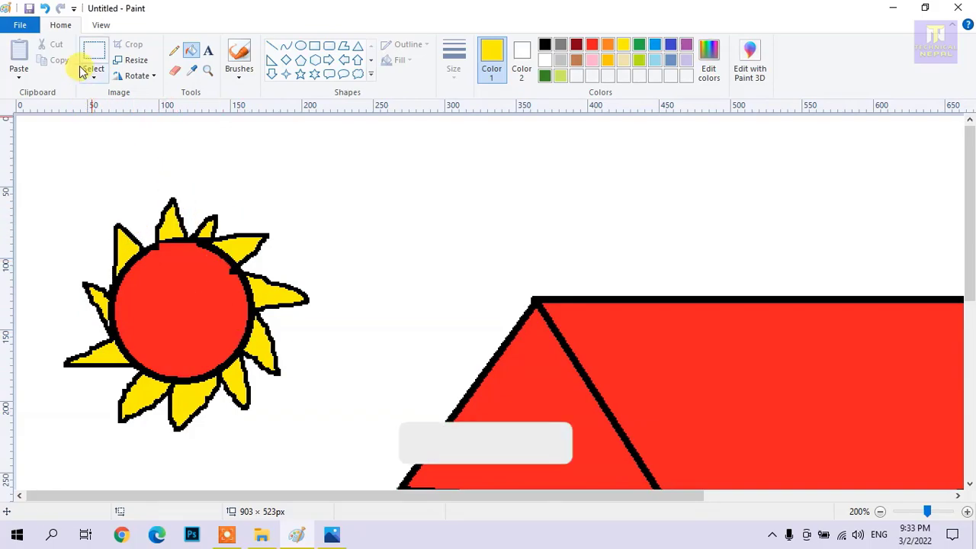
{"action": "left_click", "coordinate": [101, 24]}
{"action": "left_click", "coordinate": [78, 67]}
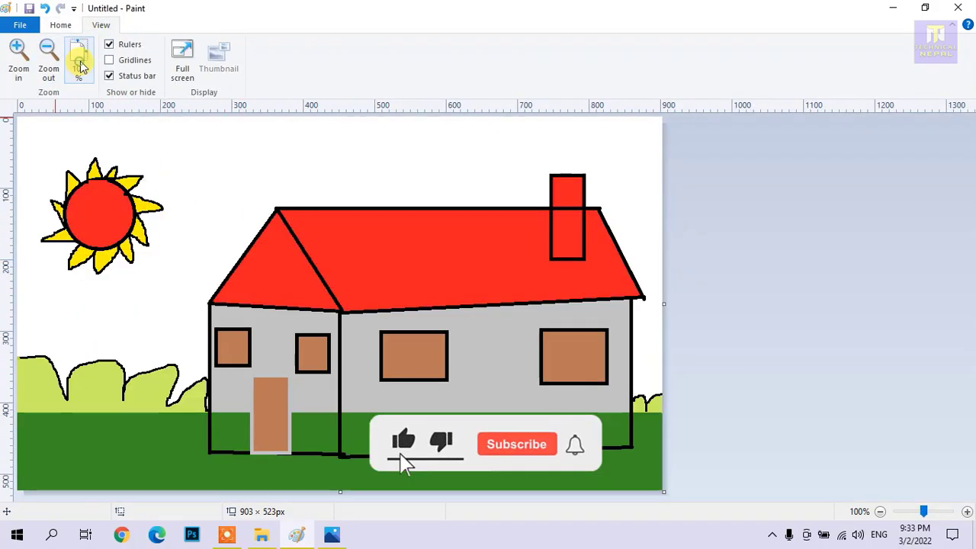
Following the reference picture, draw three small birds with the yellow Pencil in the sky between the sun and the roof.
{"action": "left_click", "coordinate": [335, 535]}
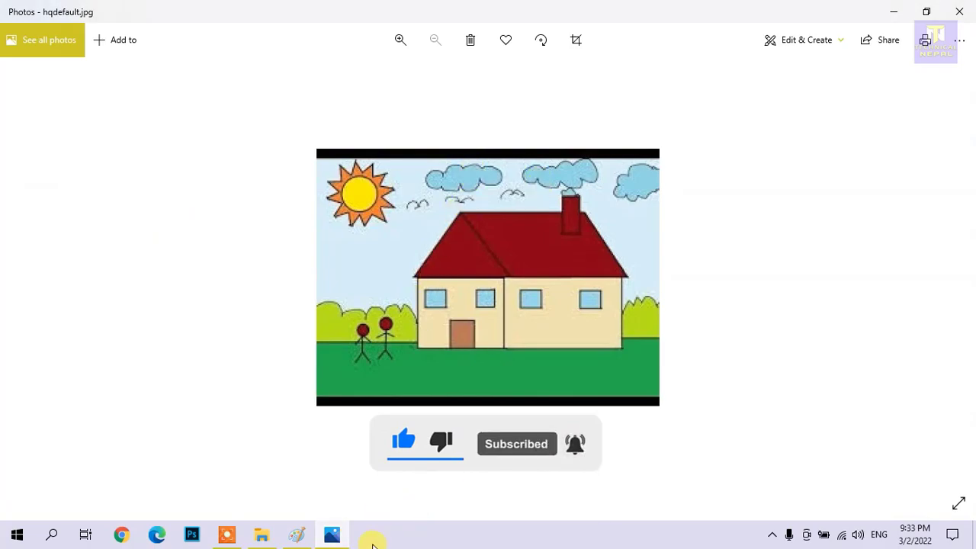
{"action": "left_click", "coordinate": [297, 535]}
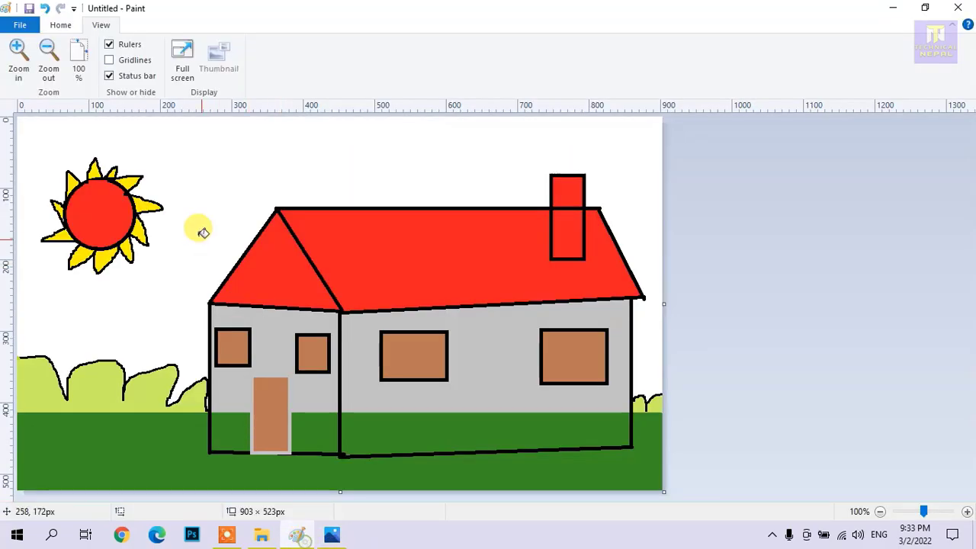
{"action": "left_click", "coordinate": [63, 25]}
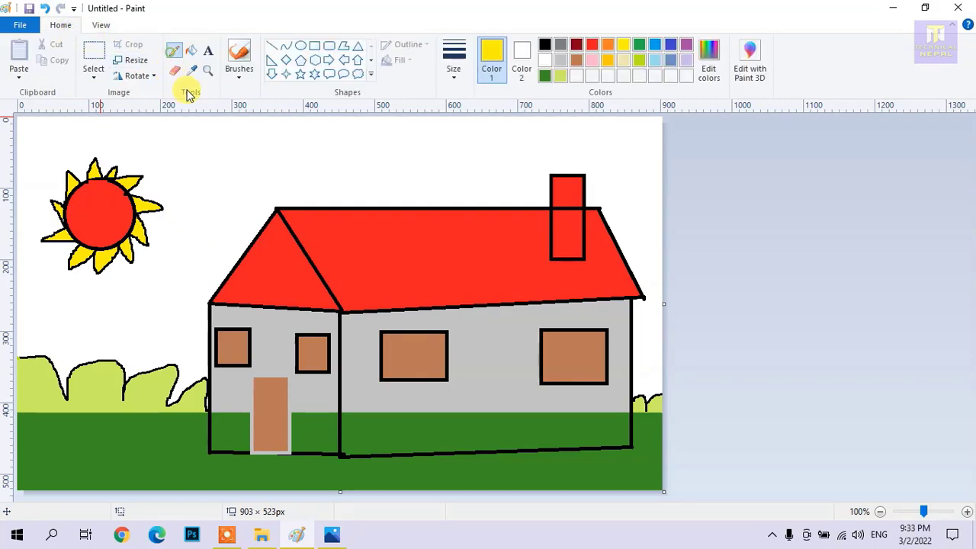
{"action": "left_click", "coordinate": [205, 167]}
{"action": "mouse_move", "coordinate": [229, 169]}
{"action": "left_mouse_down"}
{"action": "mouse_move", "coordinate": [249, 172]}
{"action": "mouse_move", "coordinate": [218, 185]}
{"action": "mouse_move", "coordinate": [250, 176]}
{"action": "mouse_move", "coordinate": [317, 186]}
{"action": "mouse_move", "coordinate": [335, 175]}
{"action": "left_mouse_up"}
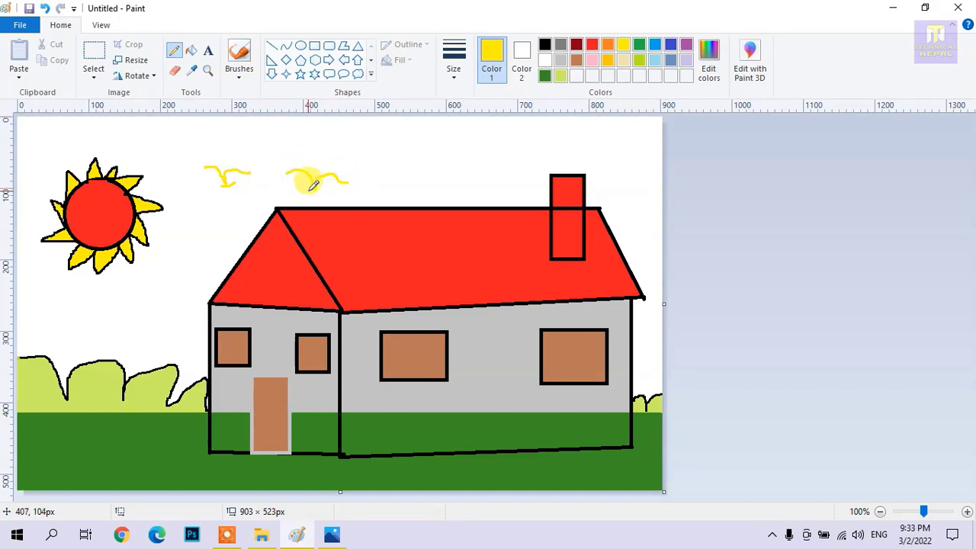
{"action": "left_click_drag", "start_coordinate": [188, 232], "coordinate": [205, 227]}
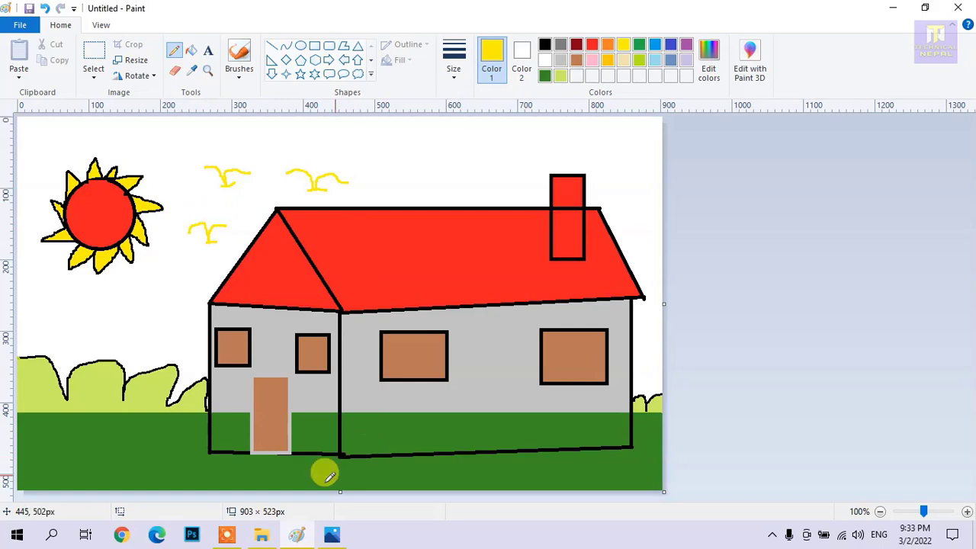
Recolour the three yellow birds to black with the Fill tool as in the reference picture, undoing any fill that floods the sky.
{"action": "left_click", "coordinate": [331, 537]}
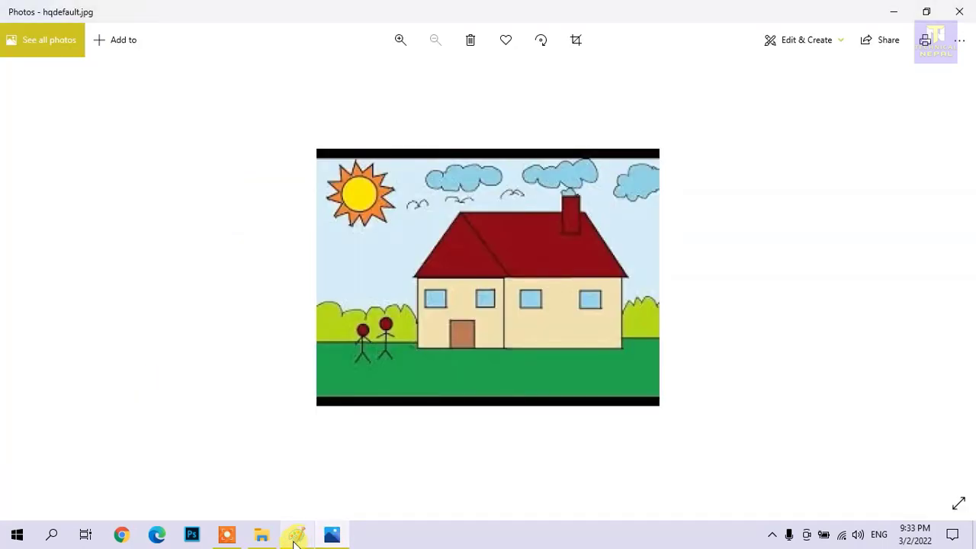
{"action": "left_click", "coordinate": [296, 537]}
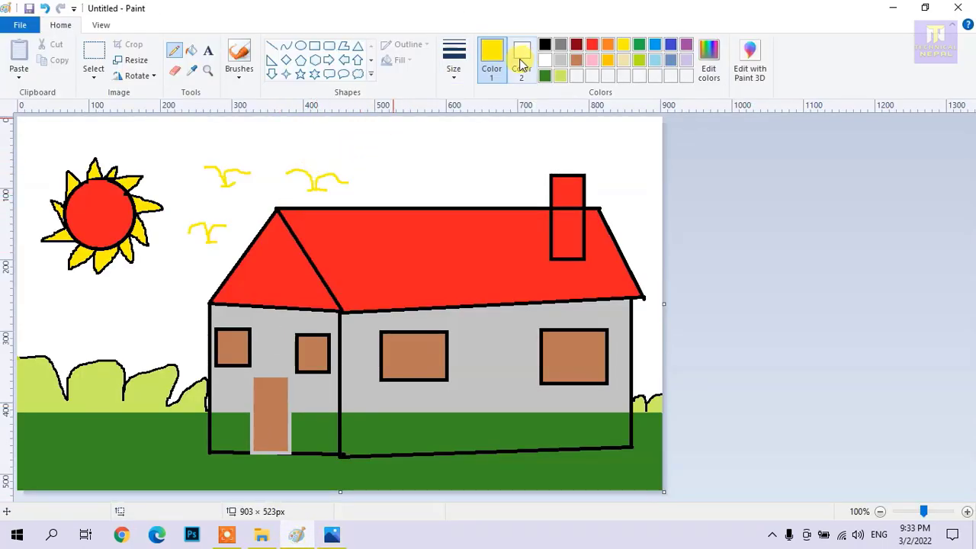
{"action": "left_click", "coordinate": [545, 47]}
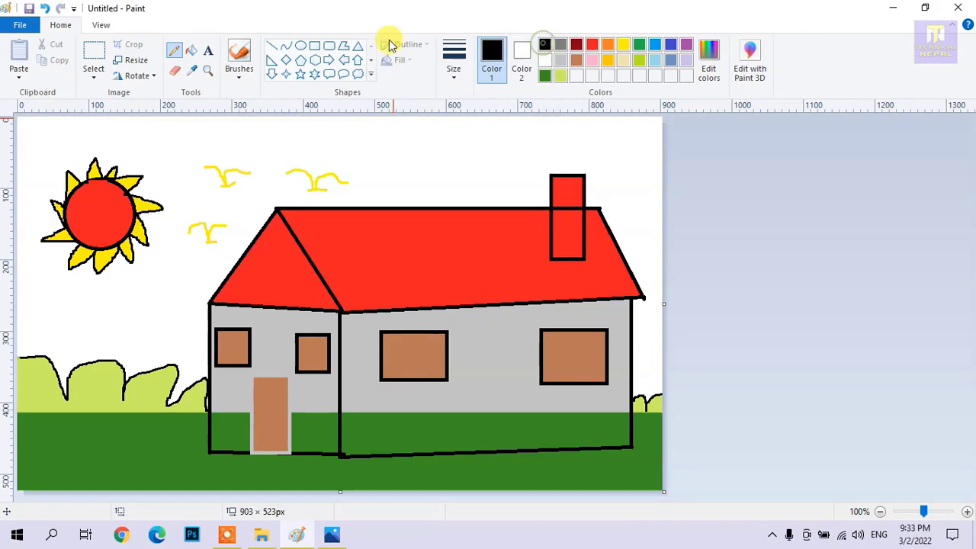
{"action": "left_click", "coordinate": [194, 52]}
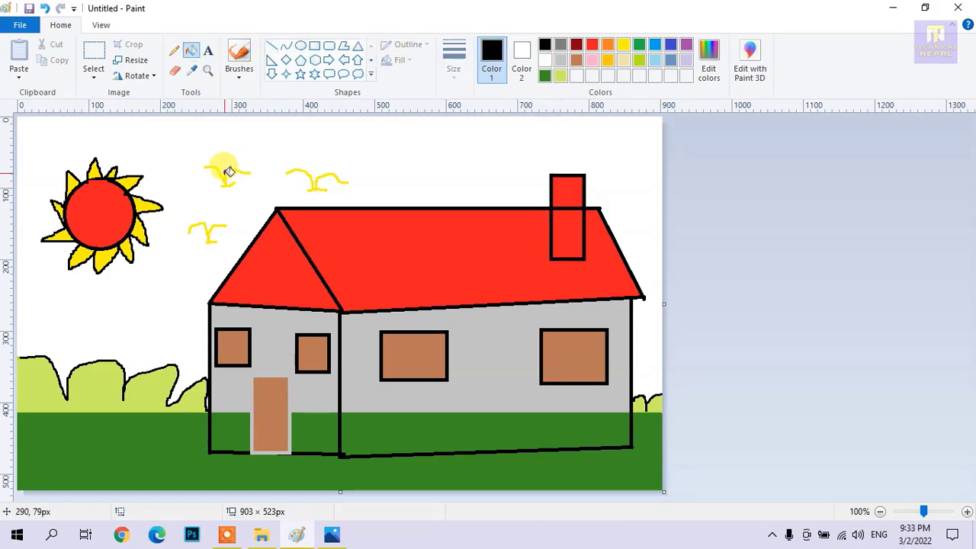
{"action": "left_click", "coordinate": [316, 180]}
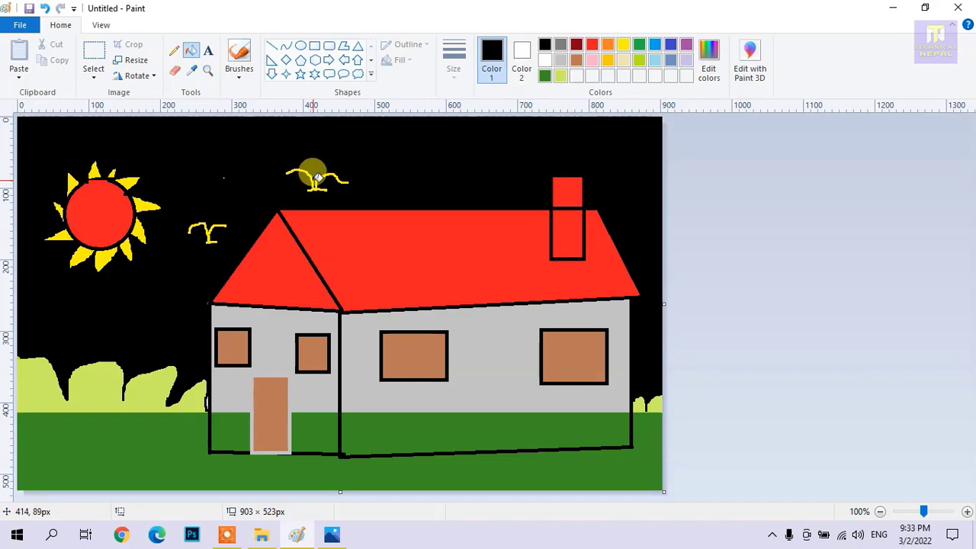
{"action": "key", "text": "ctrl+z"}
{"action": "left_click", "coordinate": [319, 183]}
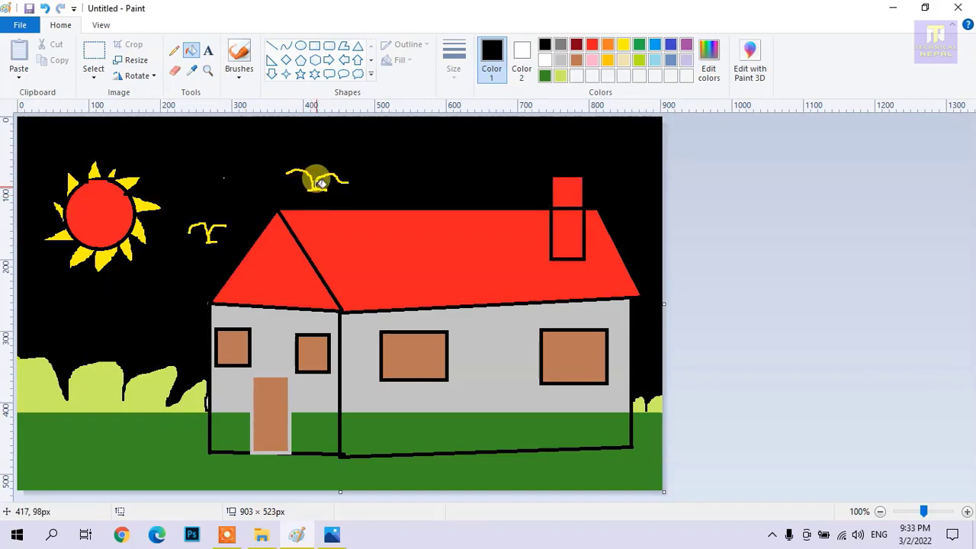
{"action": "key", "text": "ctrl+z"}
{"action": "left_click", "coordinate": [323, 178]}
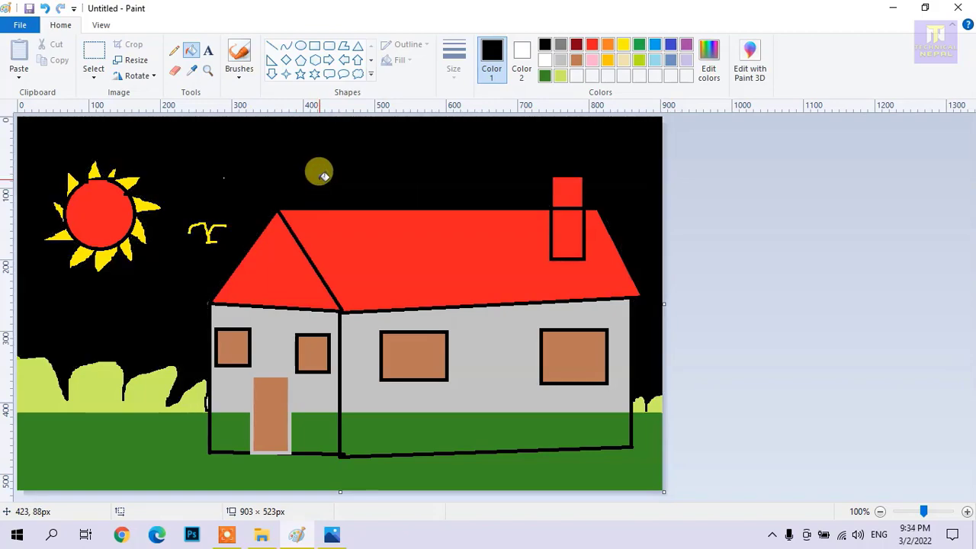
{"action": "key", "text": "ctrl+z"}
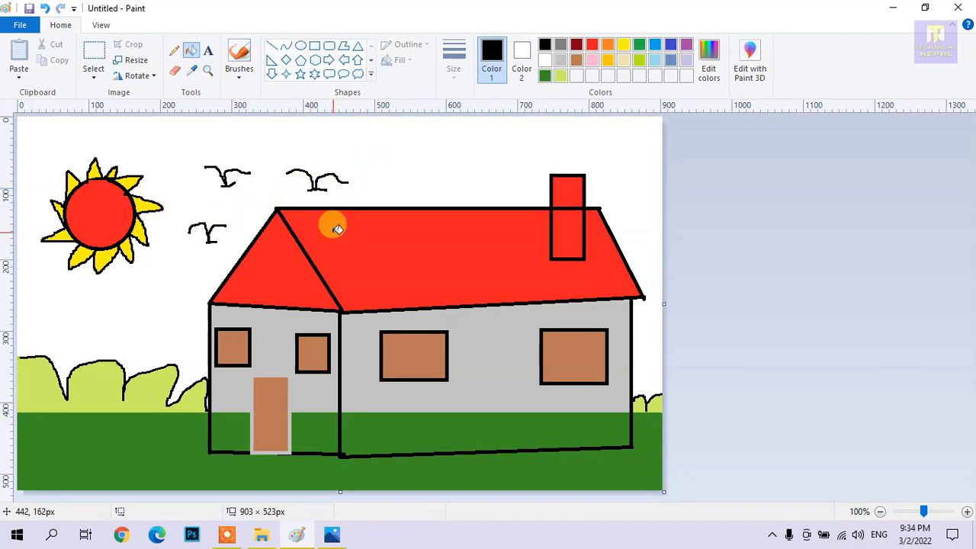
Draw four cloud callouts across the sky, the largest about 96 × 82 px above the roof, and place one of about 78 × 67 px above the birds.
{"action": "left_click", "coordinate": [358, 74]}
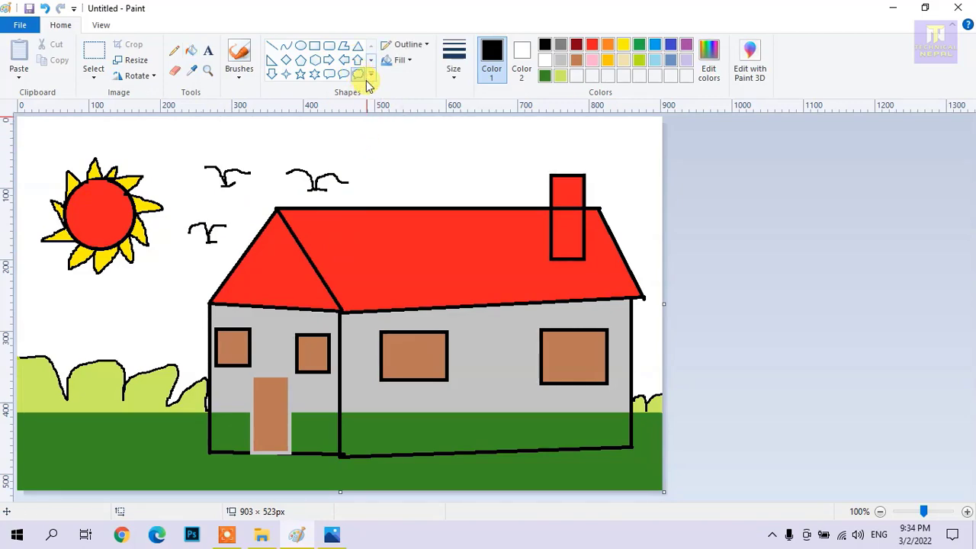
{"action": "left_click_drag", "start_coordinate": [382, 135], "coordinate": [453, 195]}
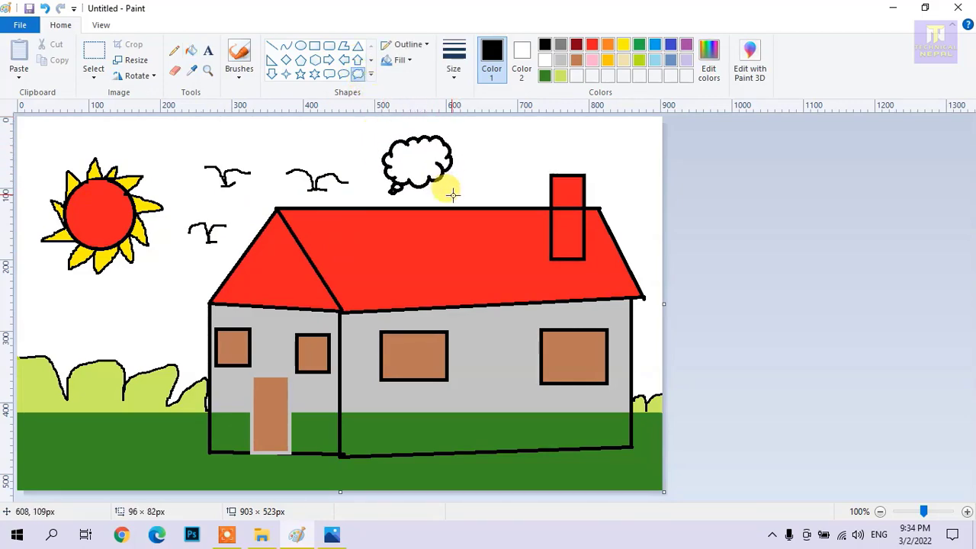
{"action": "left_click_drag", "start_coordinate": [514, 122], "coordinate": [561, 158]}
{"action": "left_click_drag", "start_coordinate": [593, 140], "coordinate": [623, 167]}
{"action": "left_click_drag", "start_coordinate": [245, 126], "coordinate": [333, 201]}
{"action": "left_click_drag", "start_coordinate": [303, 155], "coordinate": [315, 131]}
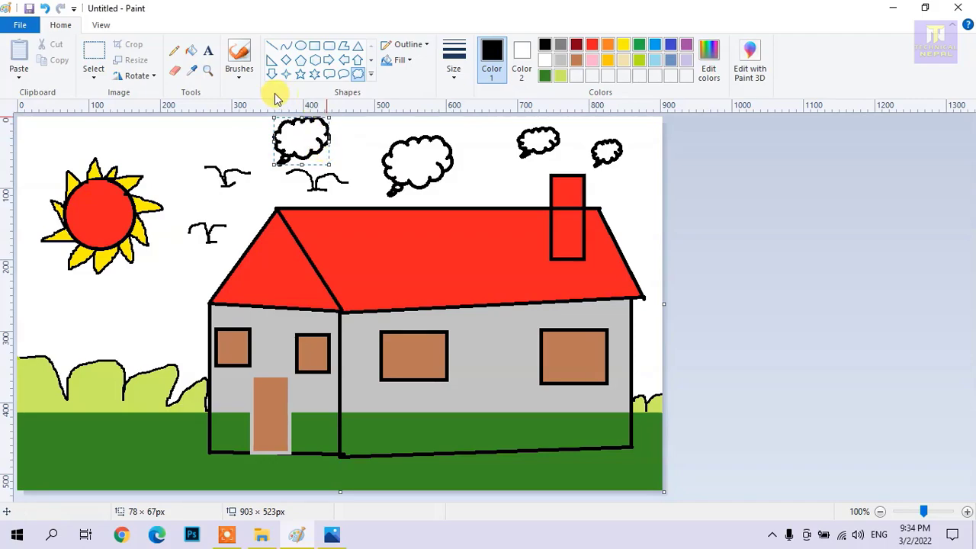
Erase the small tail bubbles beneath all four cloud callouts using the Eraser at a smaller size.
{"action": "left_click", "coordinate": [176, 71]}
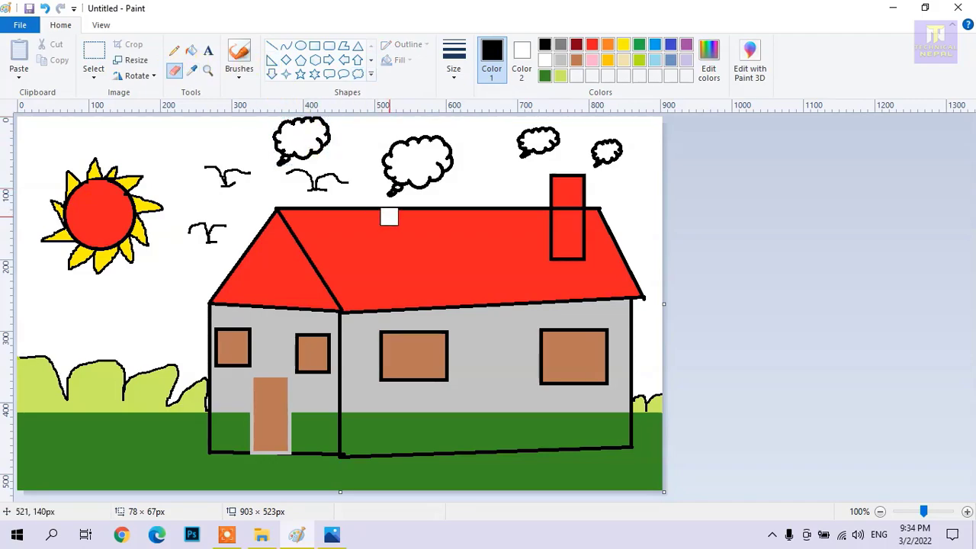
{"action": "left_click", "coordinate": [454, 61]}
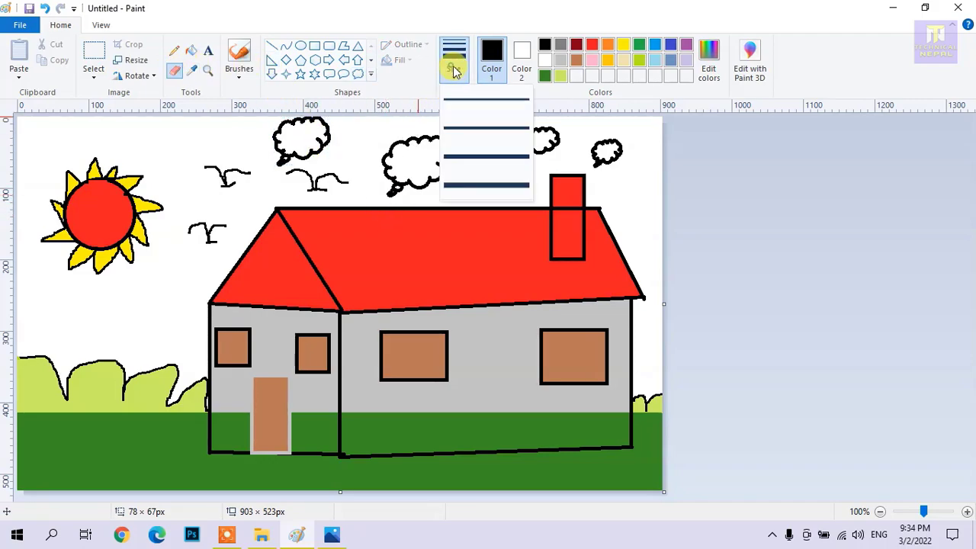
{"action": "left_click", "coordinate": [453, 157]}
{"action": "left_click", "coordinate": [455, 62]}
{"action": "left_click", "coordinate": [463, 175]}
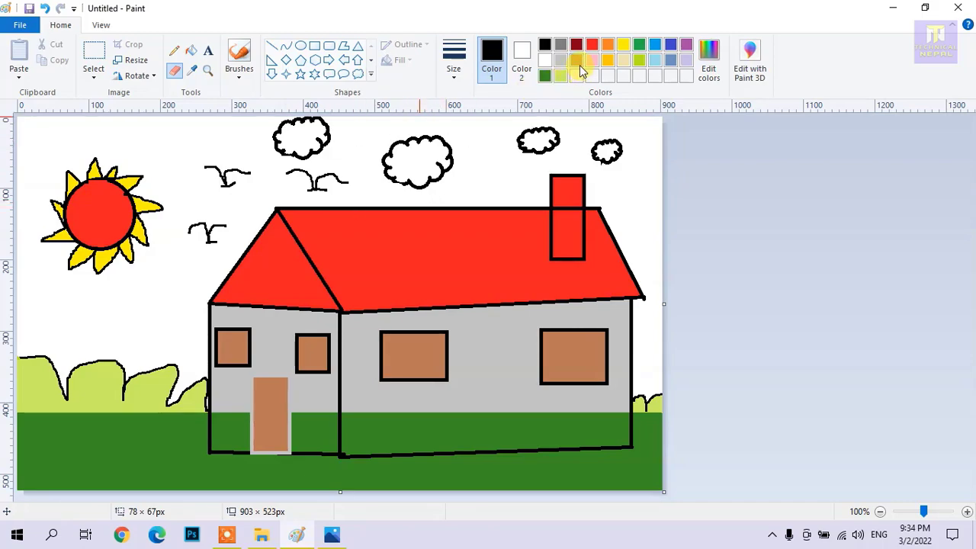
Check the sky in the hqdefault reference picture and fill the white sky background with blue-gray.
{"action": "left_click", "coordinate": [333, 535]}
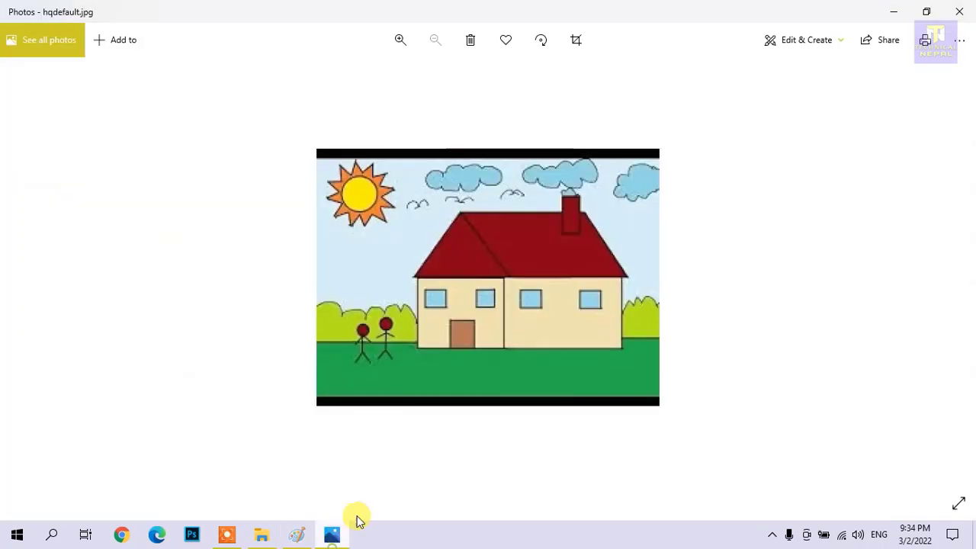
{"action": "left_click", "coordinate": [295, 539]}
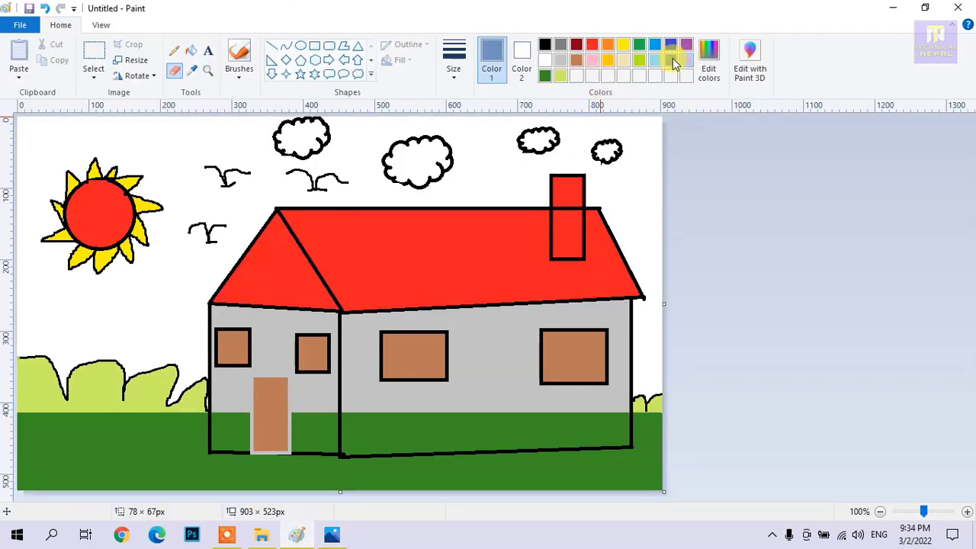
{"action": "left_click", "coordinate": [191, 51]}
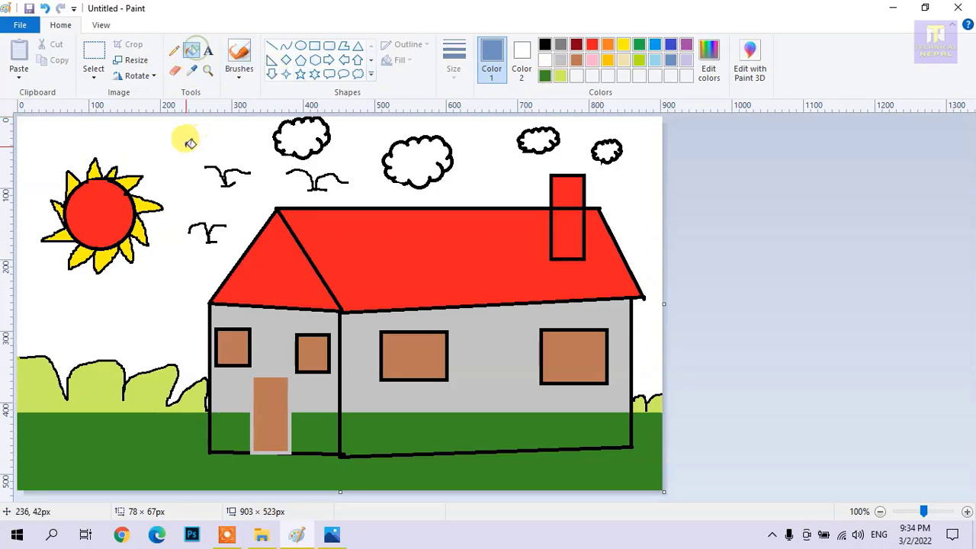
{"action": "left_click", "coordinate": [193, 139]}
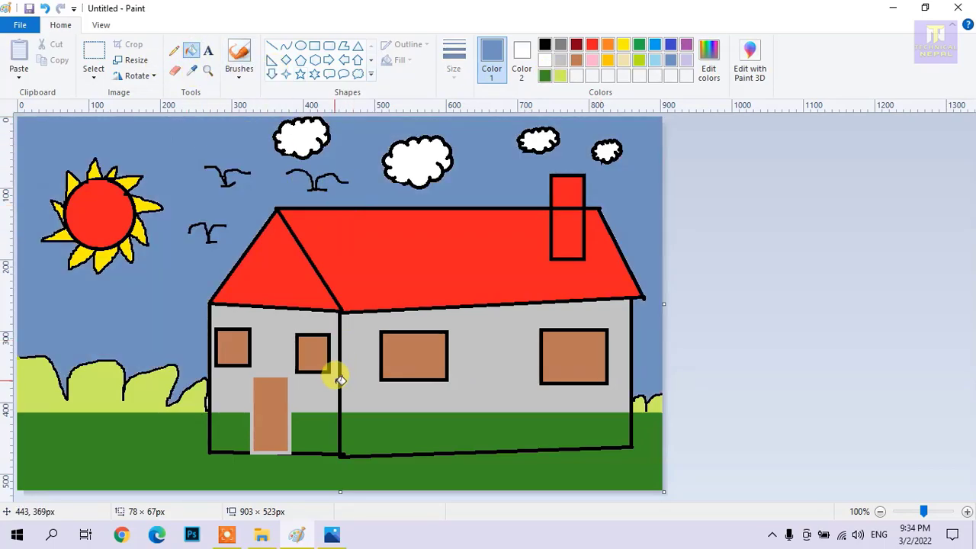
Fill all four white clouds with indigo.
{"action": "left_click", "coordinate": [316, 537]}
{"action": "left_click", "coordinate": [307, 536]}
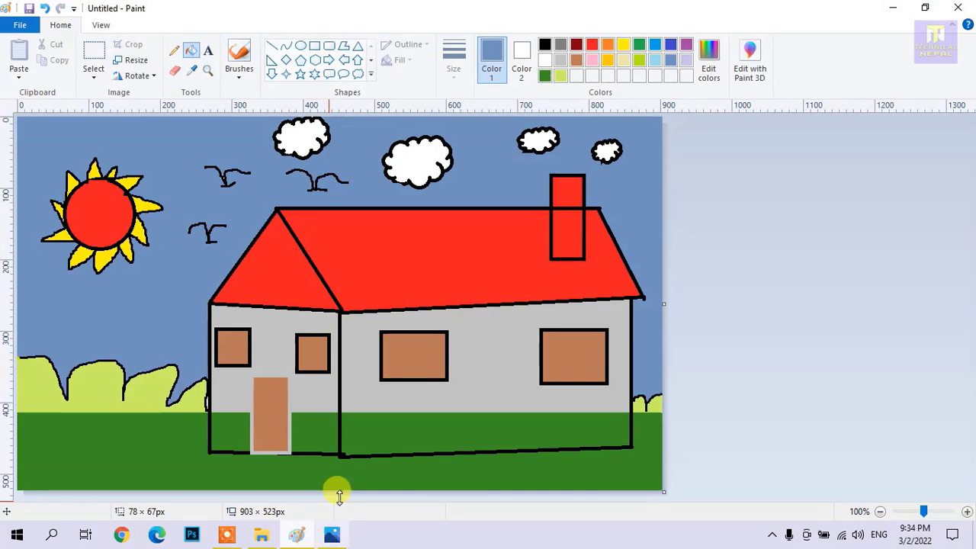
{"action": "left_click", "coordinate": [669, 44]}
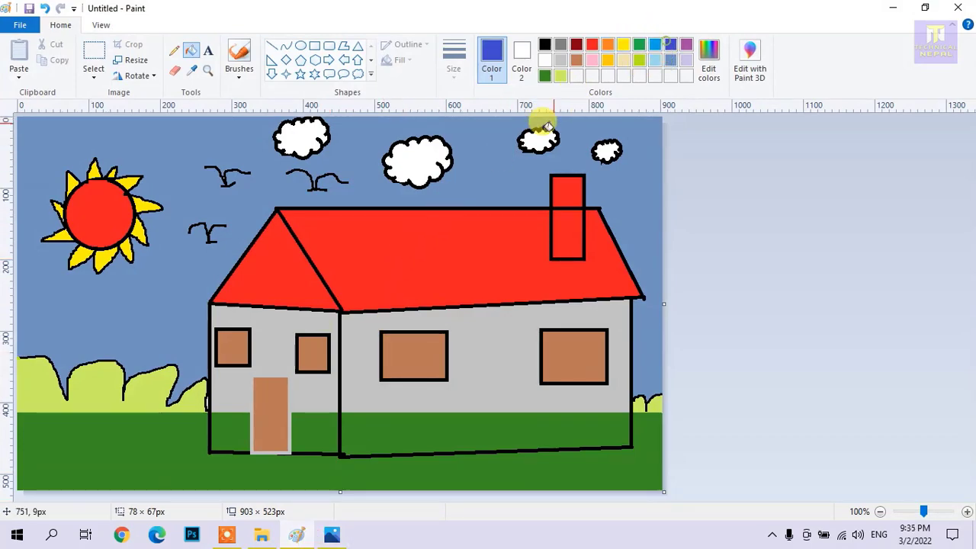
{"action": "left_click", "coordinate": [427, 161]}
{"action": "left_click", "coordinate": [542, 142]}
{"action": "left_click", "coordinate": [606, 148]}
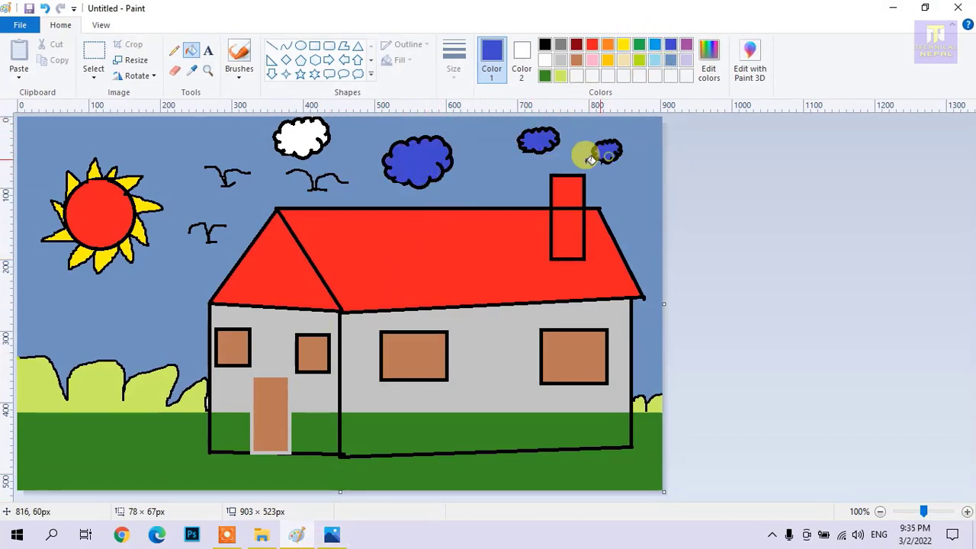
{"action": "left_click", "coordinate": [305, 137]}
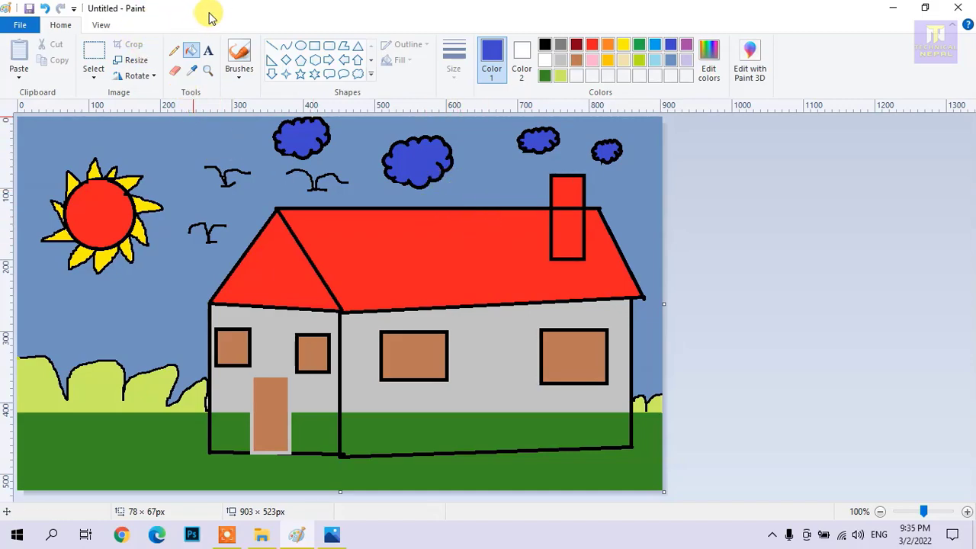
Save the drawing to the Desktop as a JPEG file named Untitled.
{"action": "left_click", "coordinate": [21, 30]}
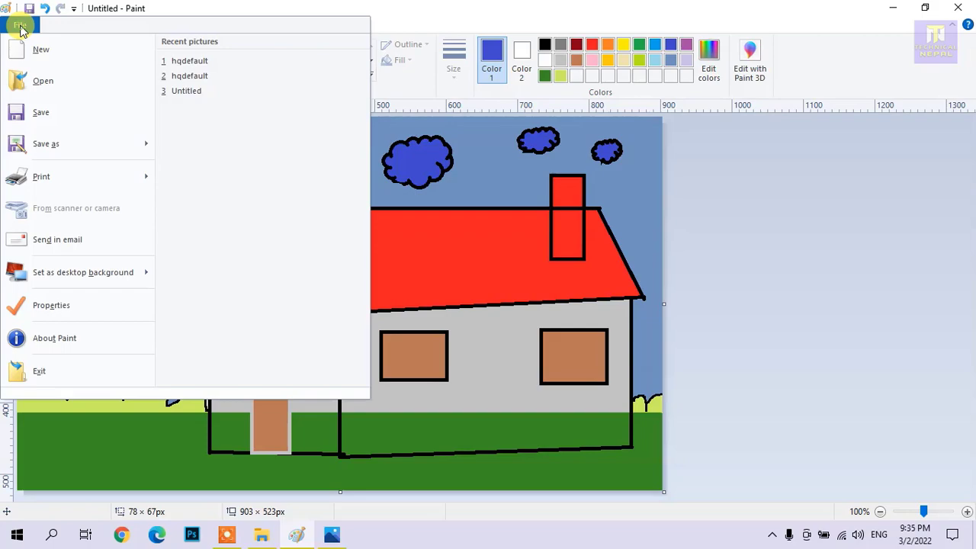
{"action": "left_click", "coordinate": [72, 114]}
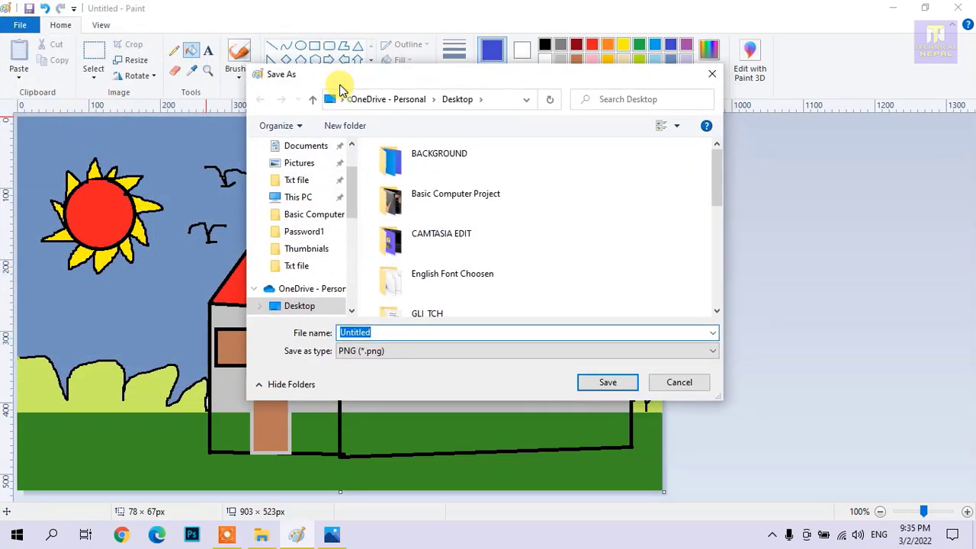
{"action": "left_click", "coordinate": [379, 341]}
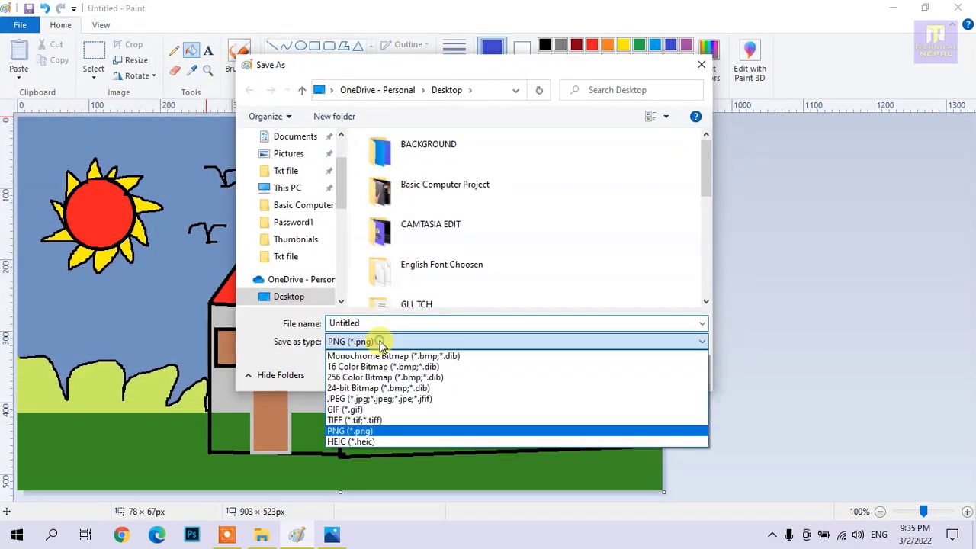
{"action": "left_click", "coordinate": [368, 399]}
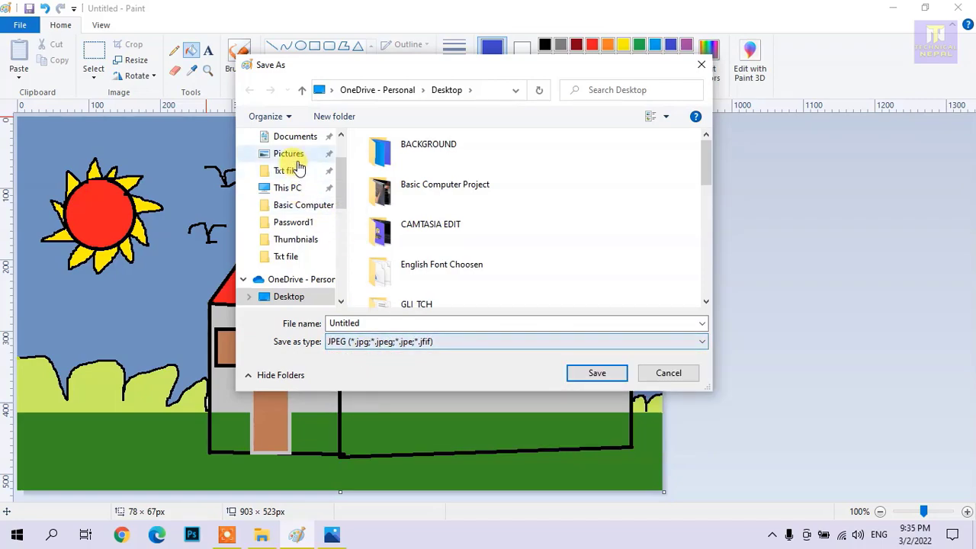
{"action": "scroll", "coordinate": [296, 172], "scroll_direction": "down", "scroll_amount": 1}
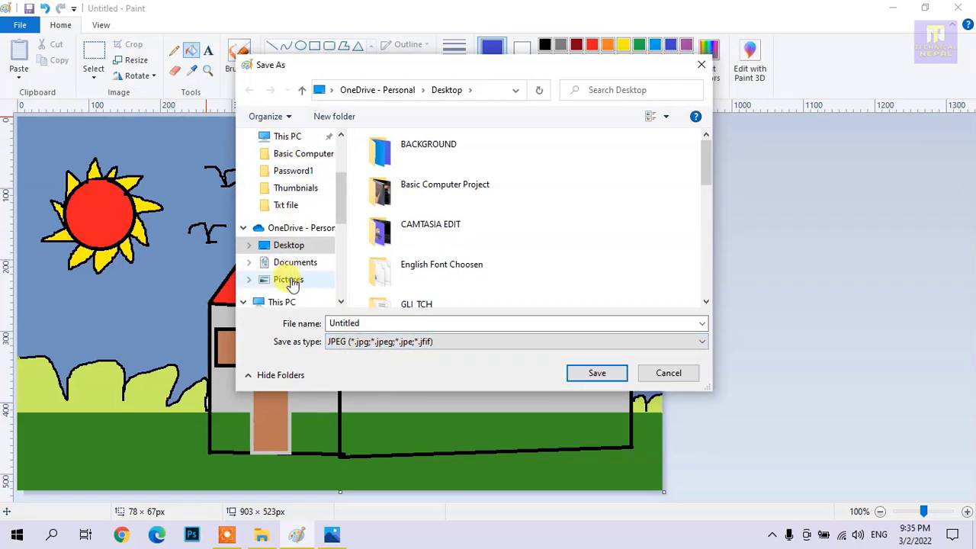
{"action": "double_click", "coordinate": [373, 323]}
{"action": "left_click", "coordinate": [576, 375]}
Minimize the drawing window, open the saved Untitled image from the desktop to view it, and close the viewer.
{"action": "left_click", "coordinate": [892, 7]}
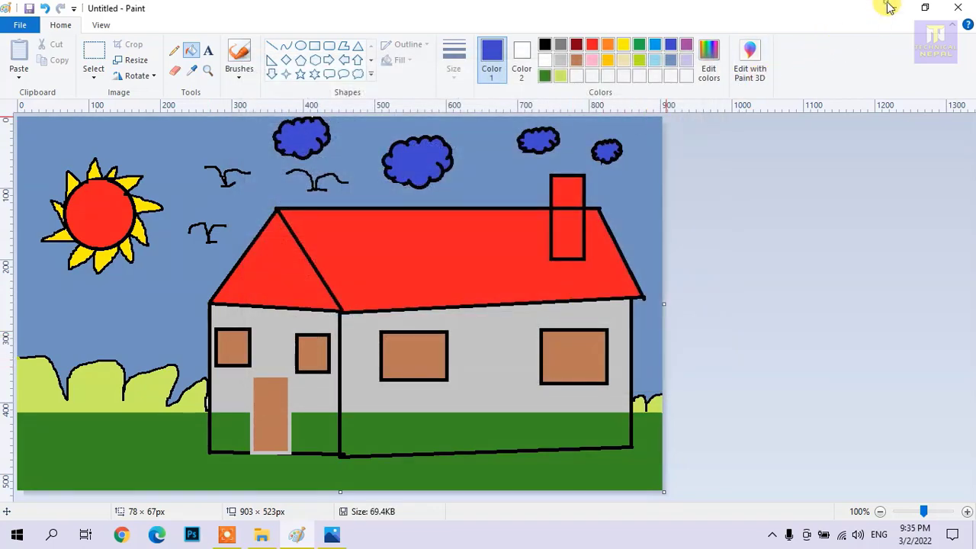
{"action": "left_click", "coordinate": [904, 7]}
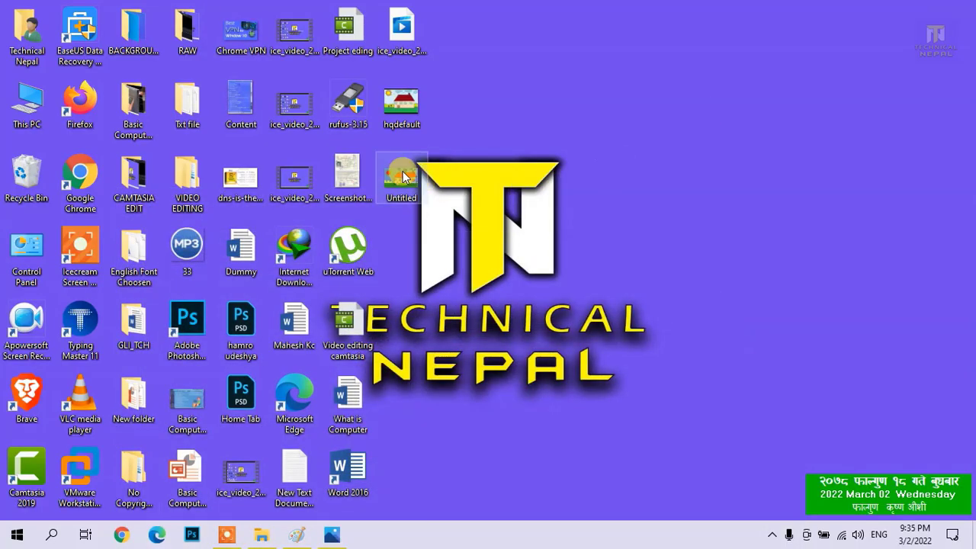
{"action": "double_click", "coordinate": [516, 104]}
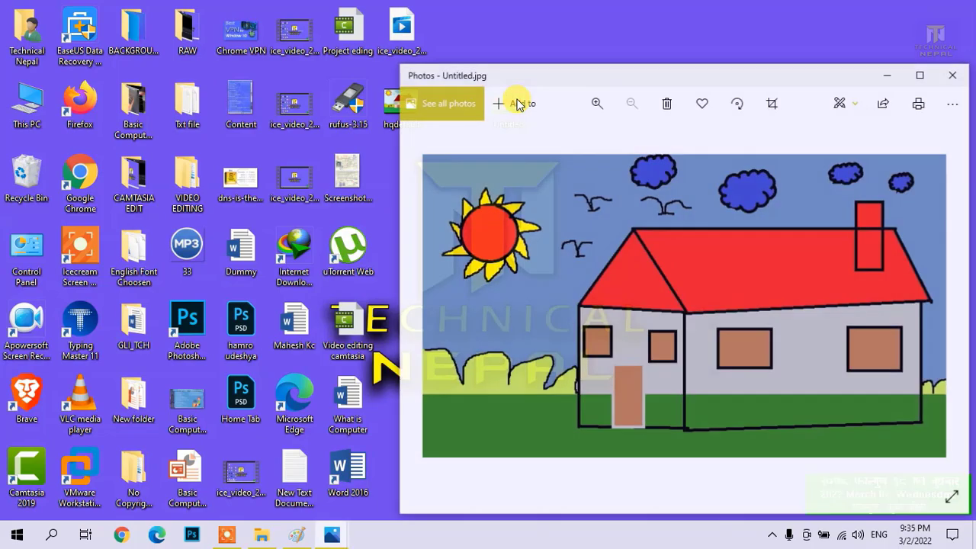
{"action": "left_click_drag", "start_coordinate": [668, 73], "coordinate": [580, 50]}
{"action": "left_click", "coordinate": [864, 49]}
{"action": "right_click", "coordinate": [627, 148]}
{"action": "left_click", "coordinate": [665, 190]}
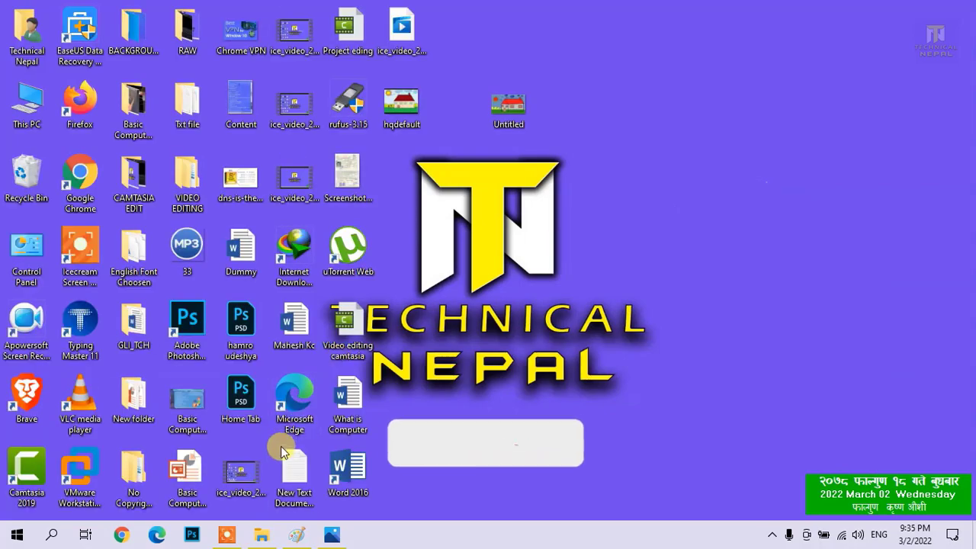